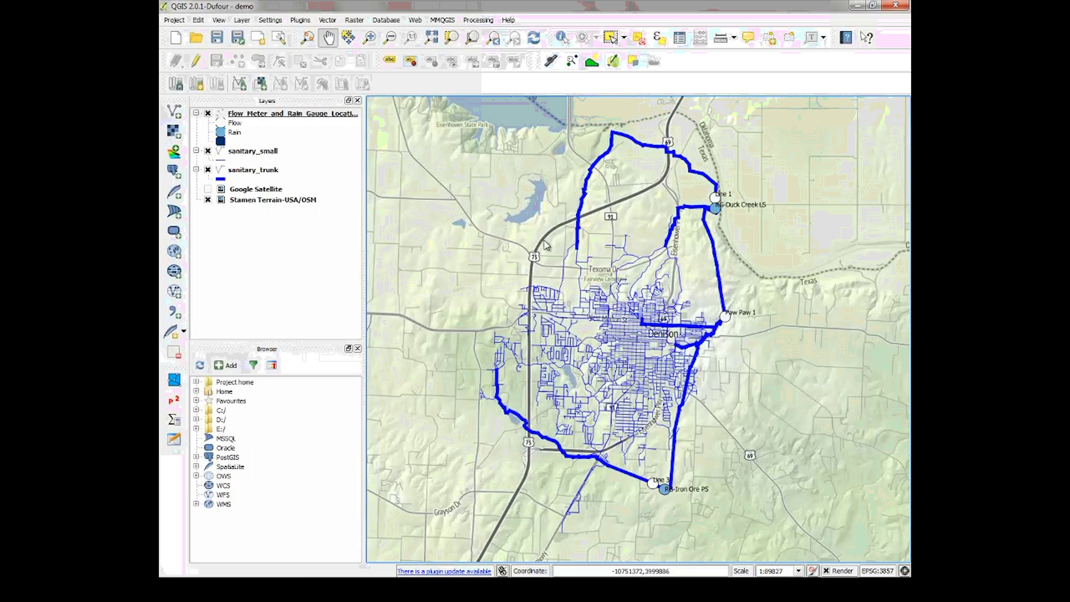
Switch to SSOAP Toolbox and create a new database named example in the ssoap folder.
left_click(357, 591)
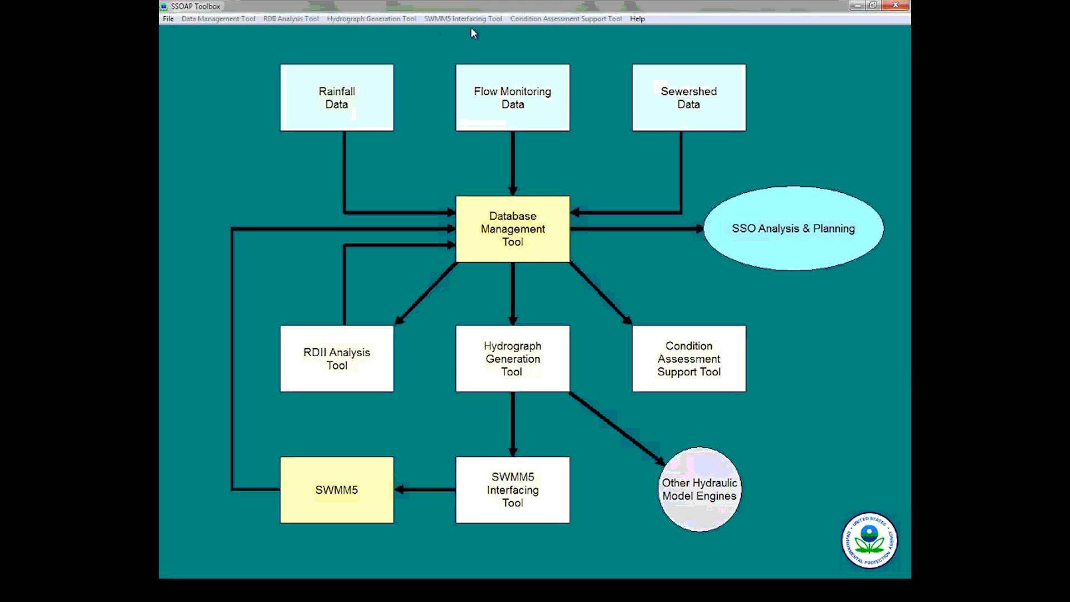
left_click(169, 20)
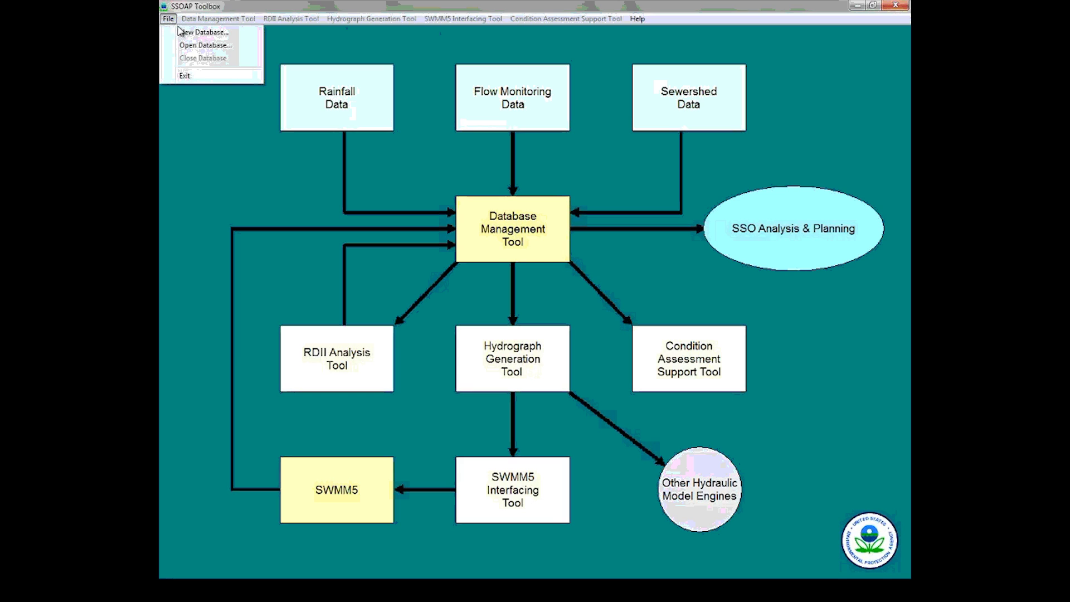
left_click(185, 33)
type("example")
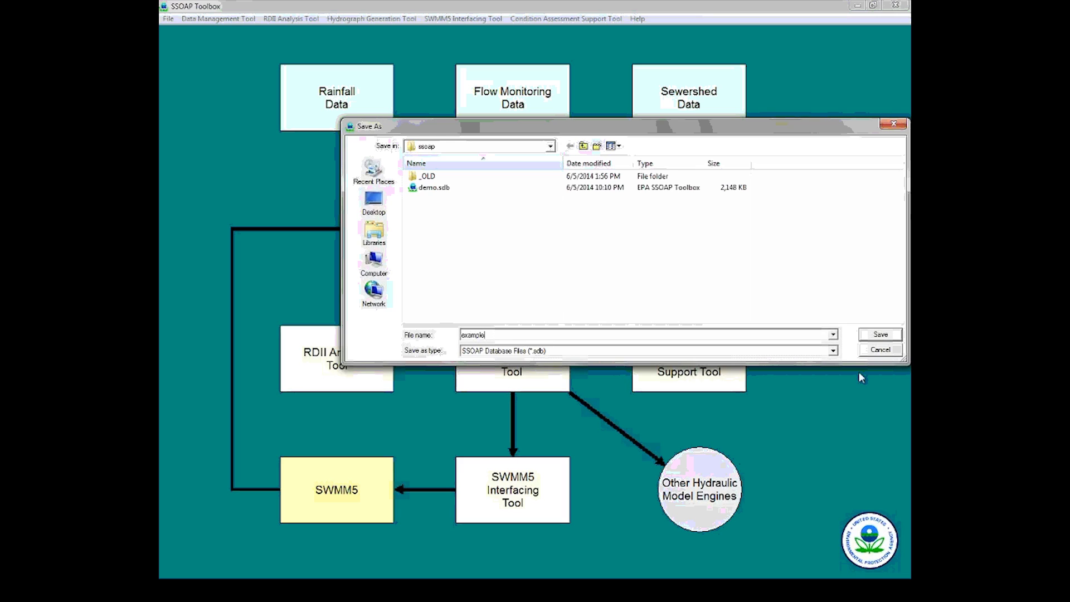
left_click(879, 335)
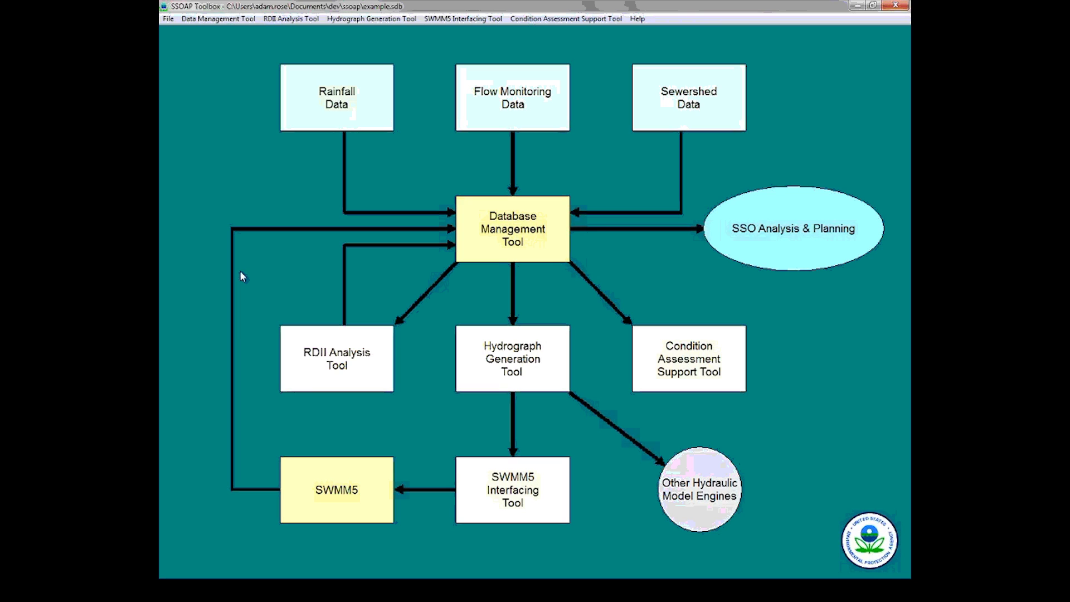
left_click(215, 19)
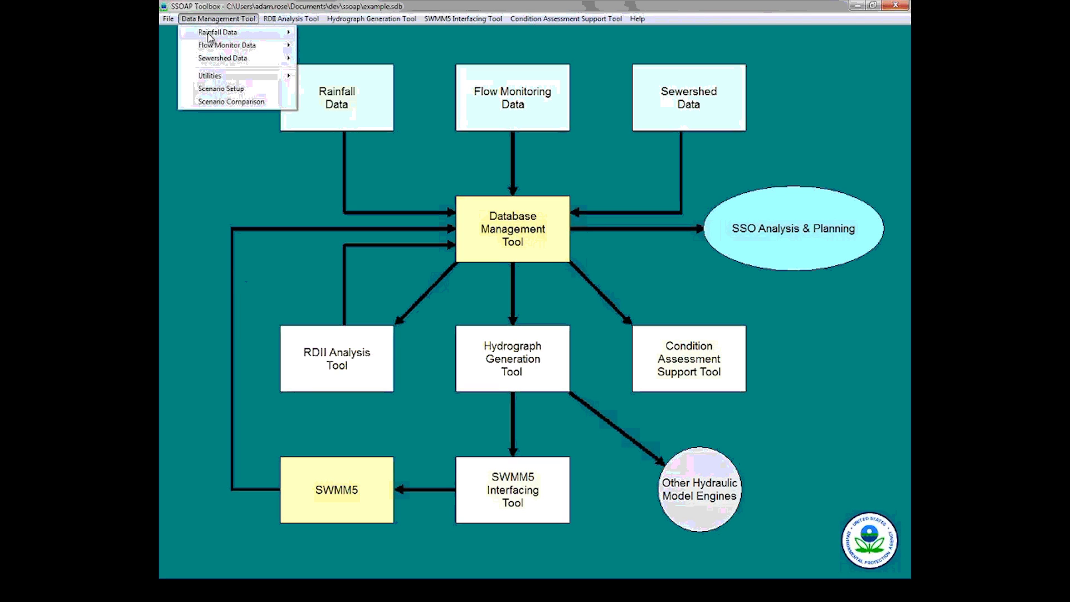
mouse_move(212, 39)
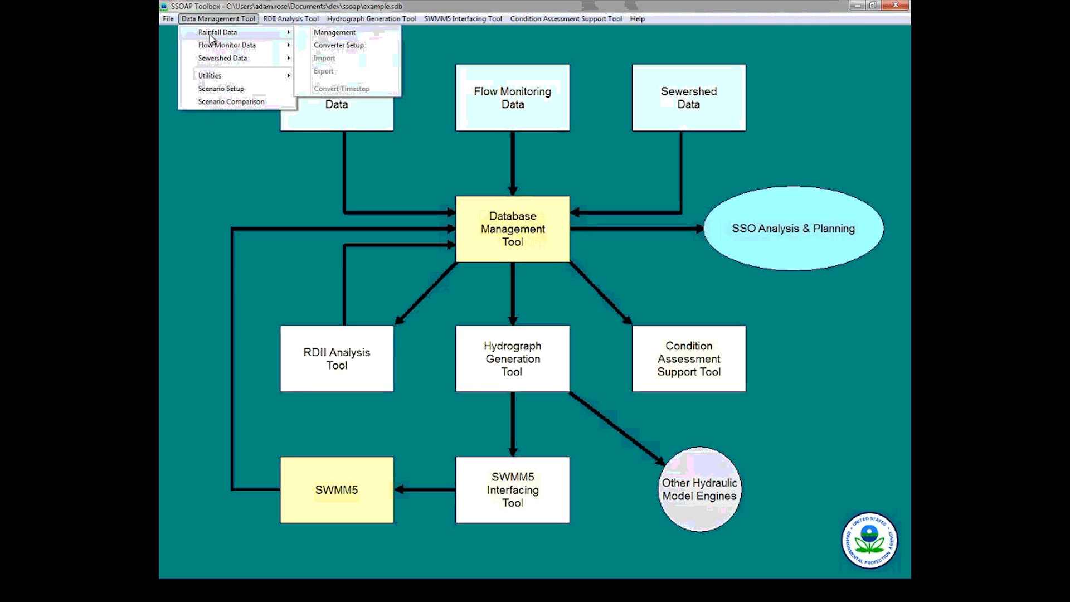
mouse_move(212, 60)
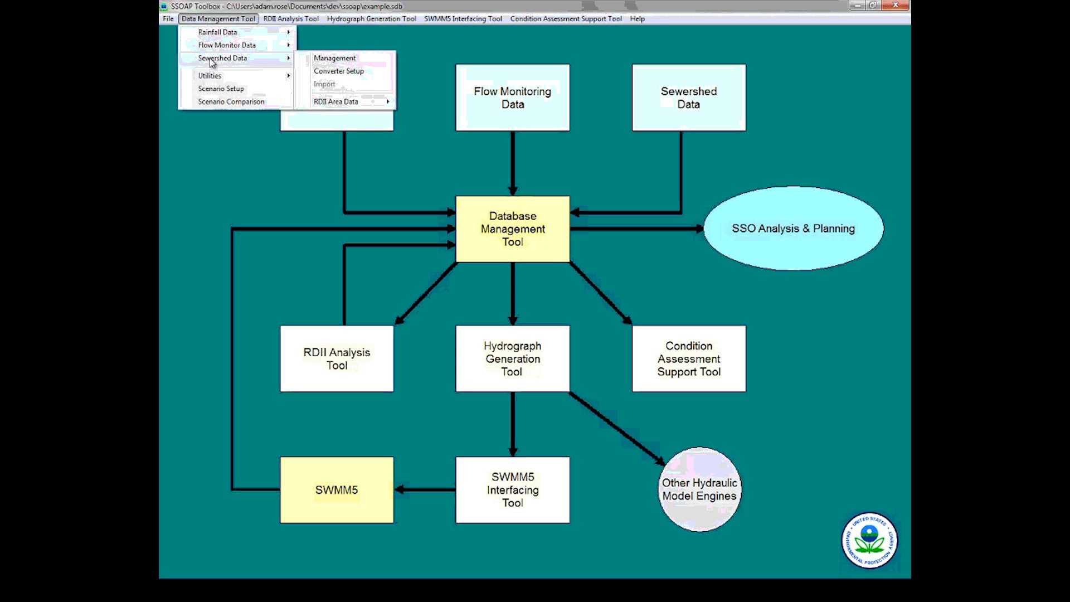
left_click(211, 183)
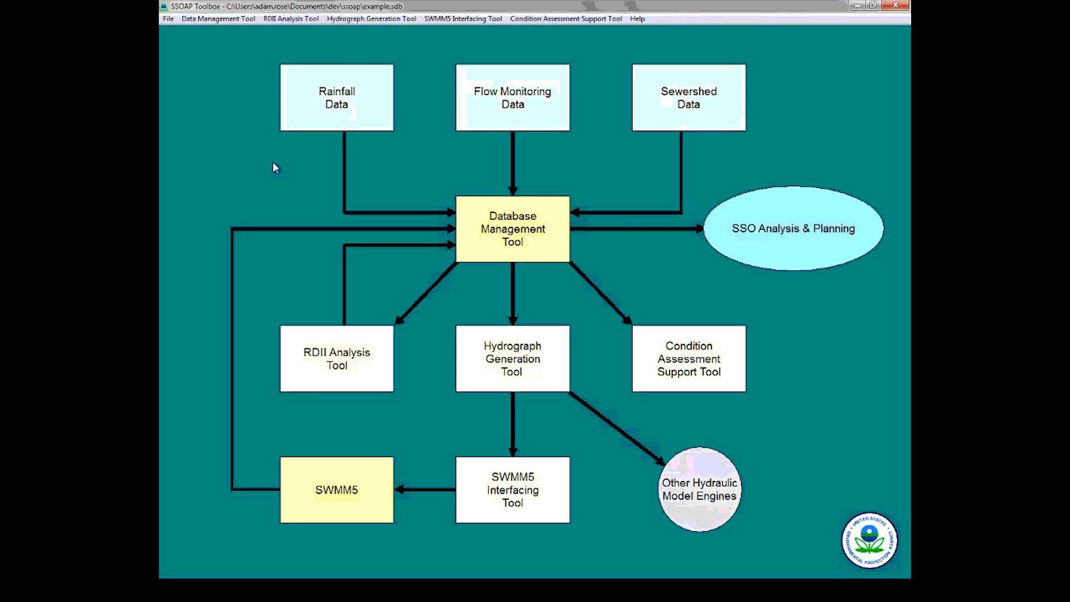
Add a raingauge named New_Raingage with rain units in inches, a 15-minute time step and location 0, 0.
mouse_move(344, 106)
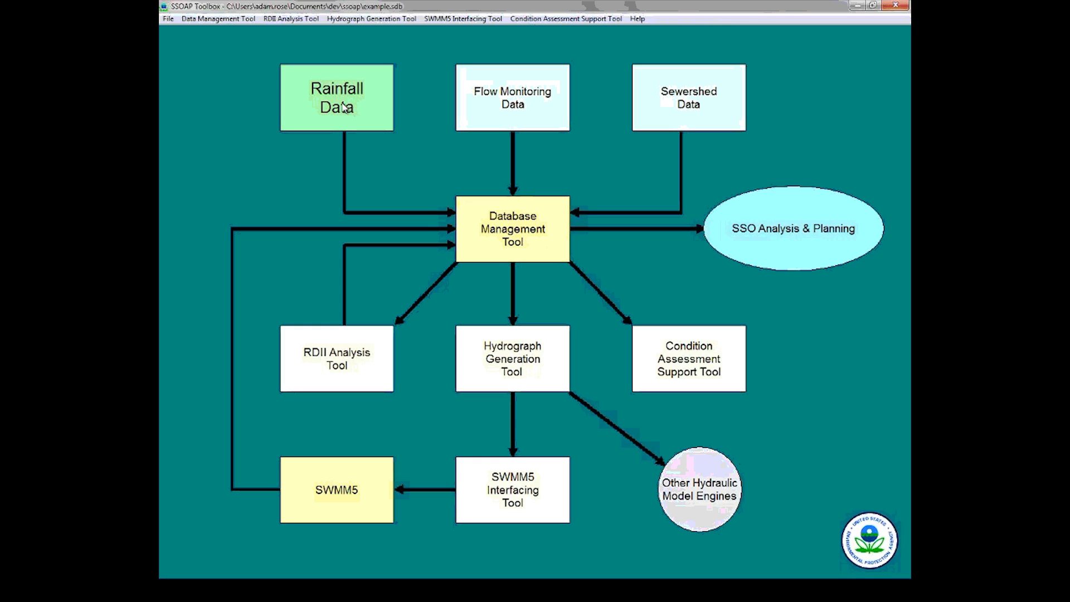
left_click(346, 107)
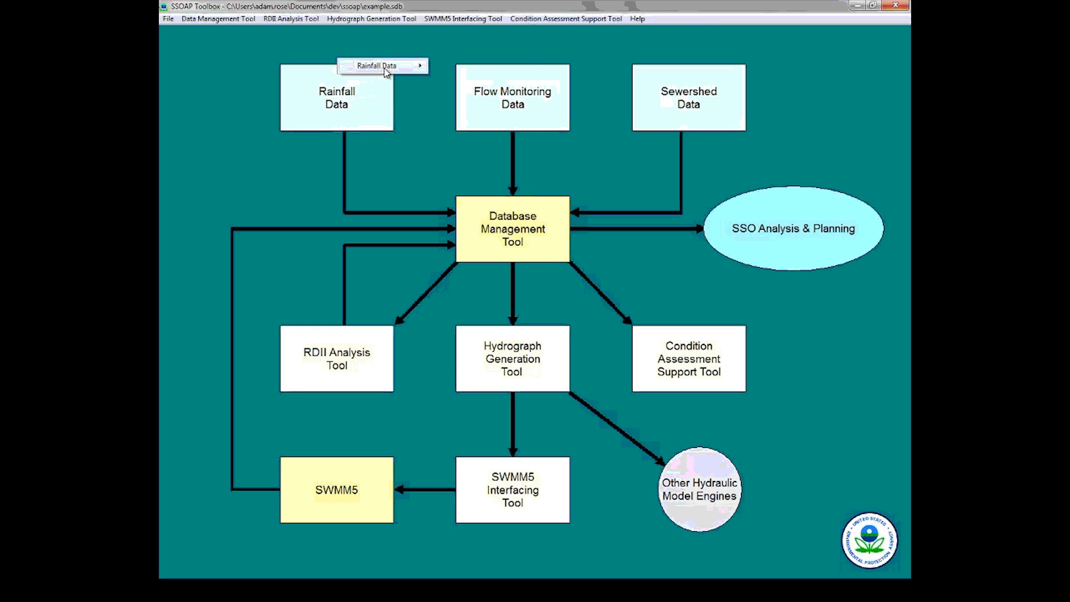
mouse_move(387, 72)
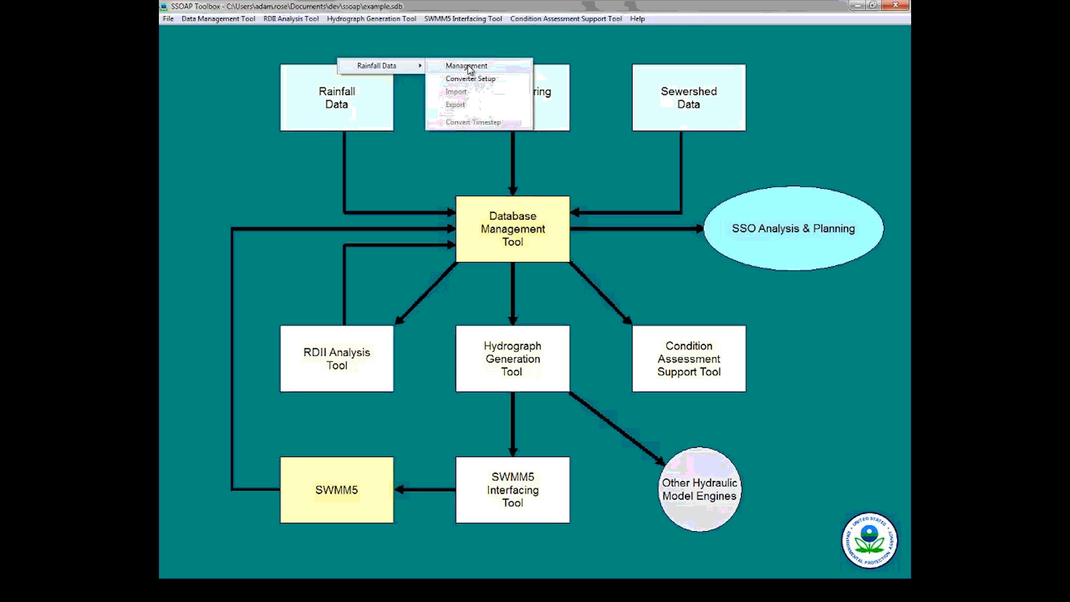
left_click(468, 66)
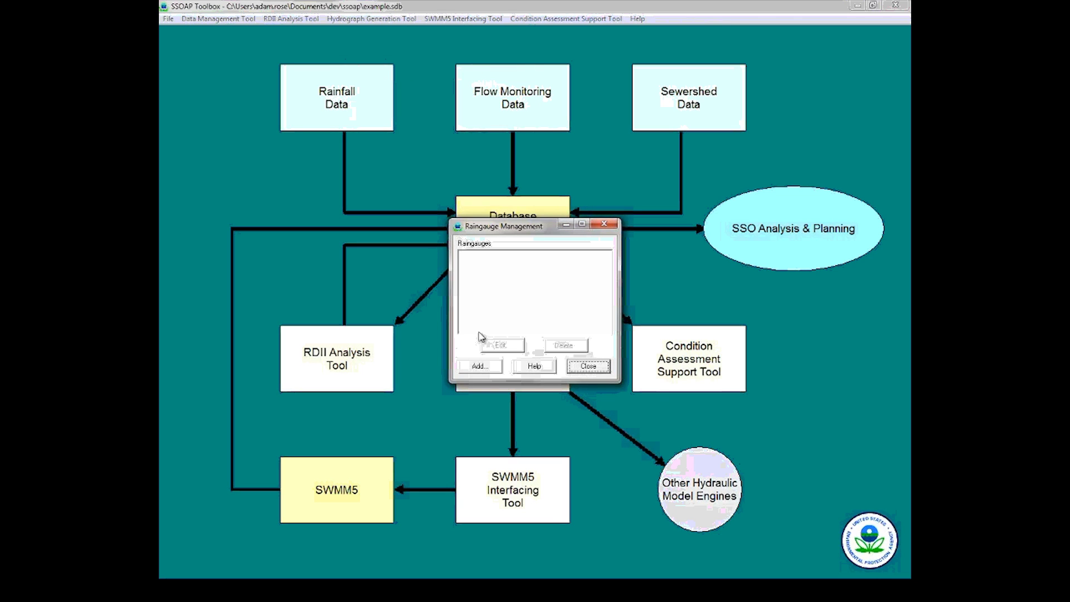
left_click(482, 367)
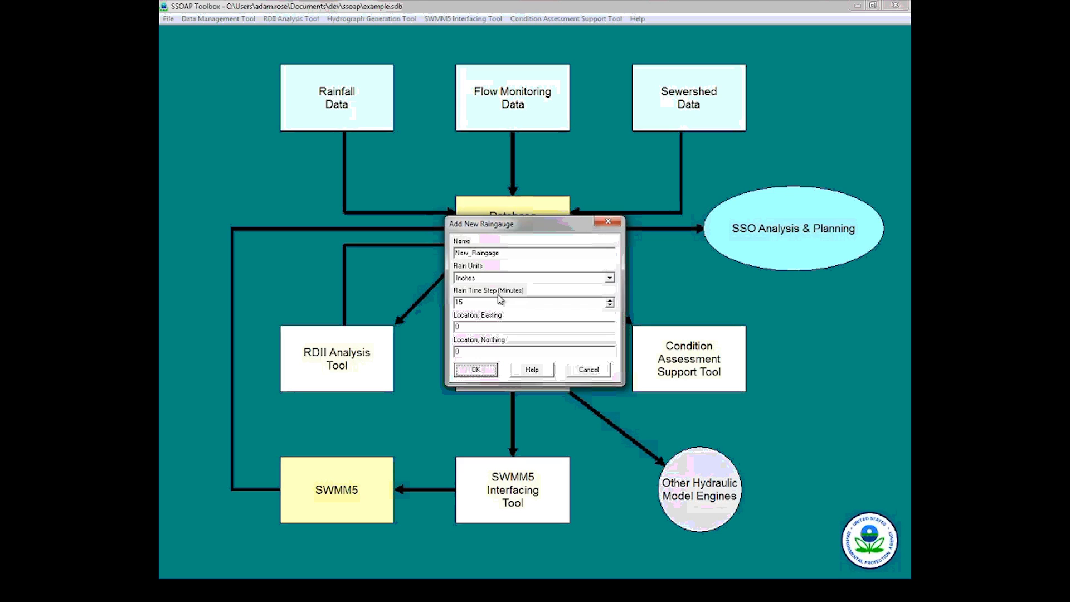
left_click(476, 370)
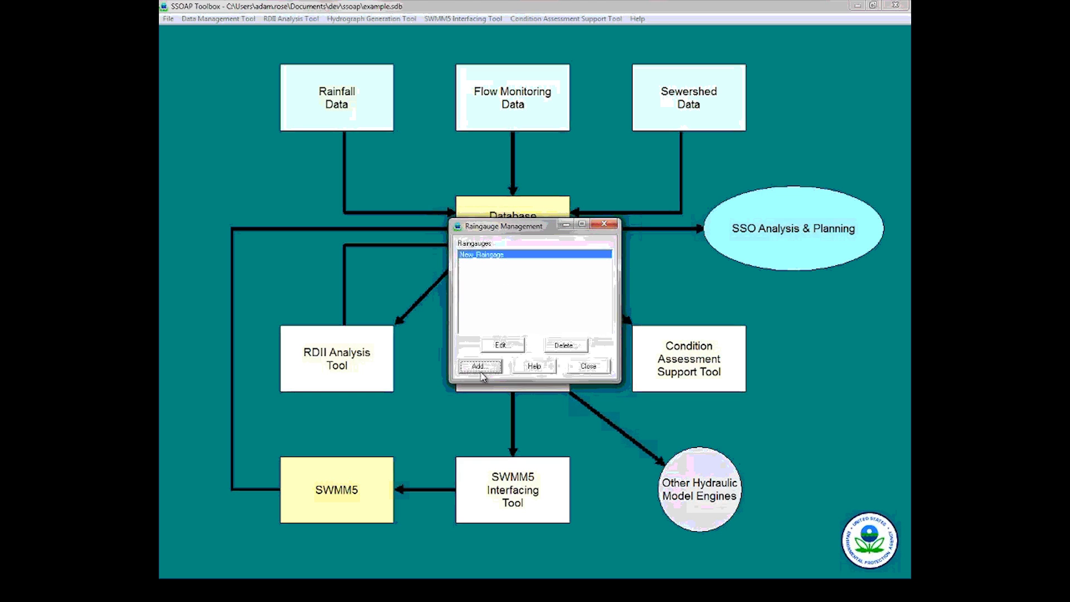
left_click(588, 367)
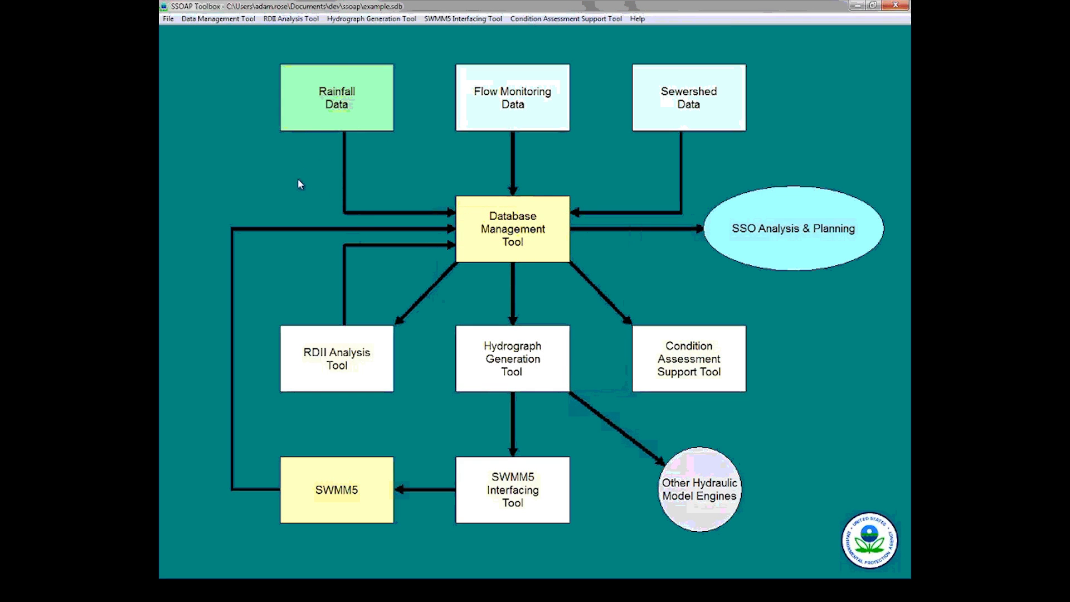
Start a new rain data converter named rain_converter, check its columns against DC_rainfall.csv in Notepad++, and set it to skip 1 line.
mouse_move(324, 109)
left_click(353, 113)
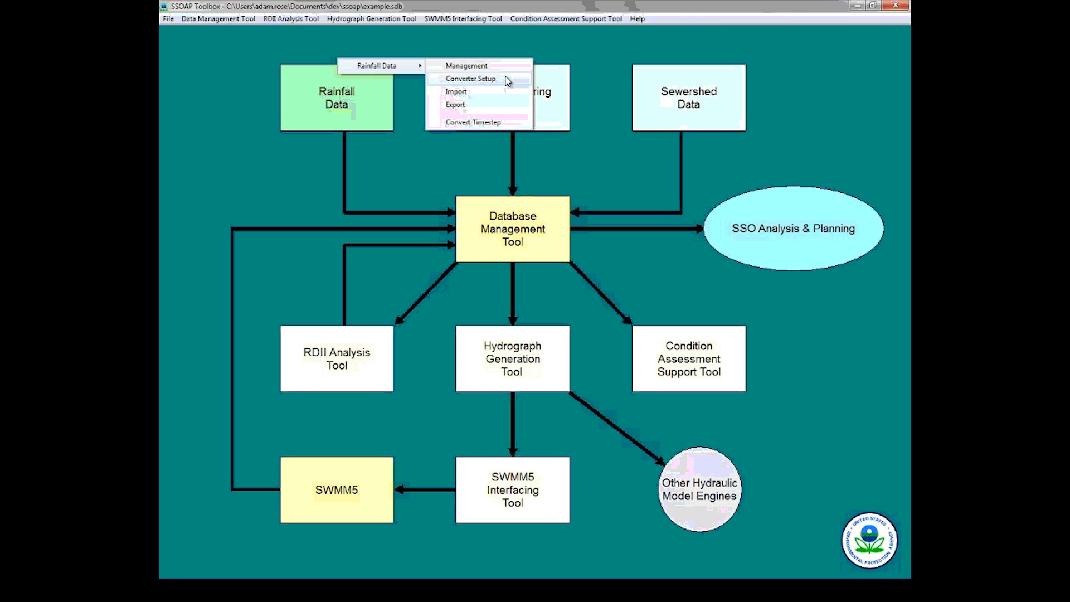
left_click(471, 78)
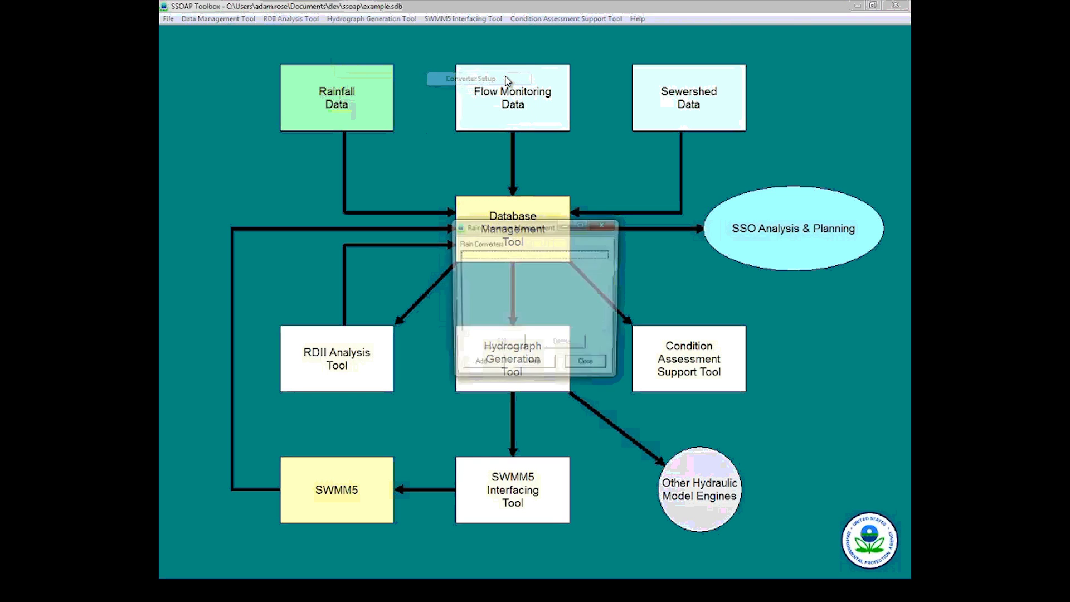
left_click(492, 371)
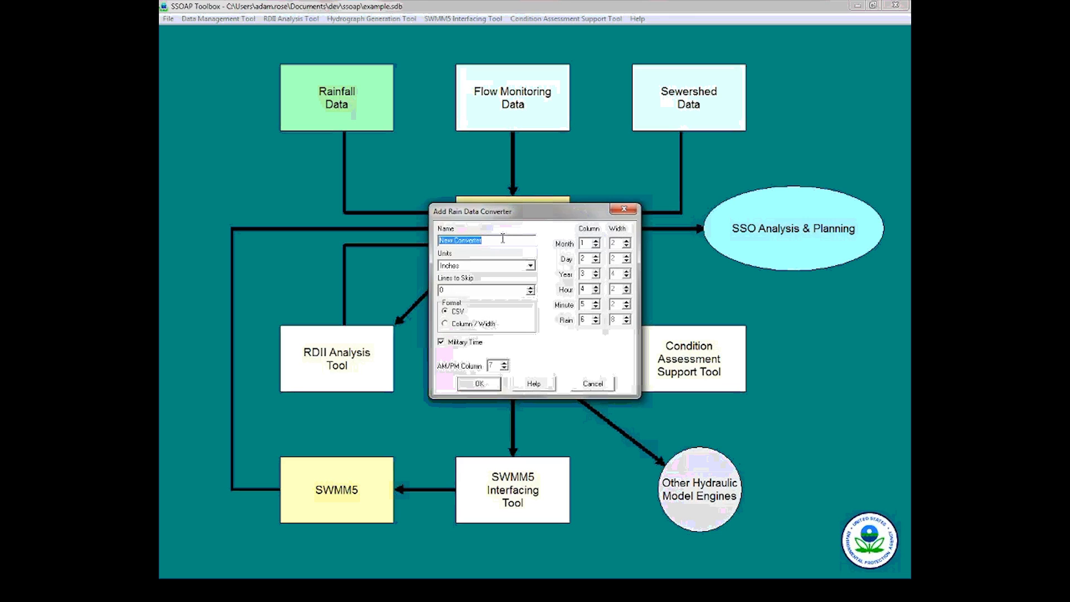
type("rain_converter")
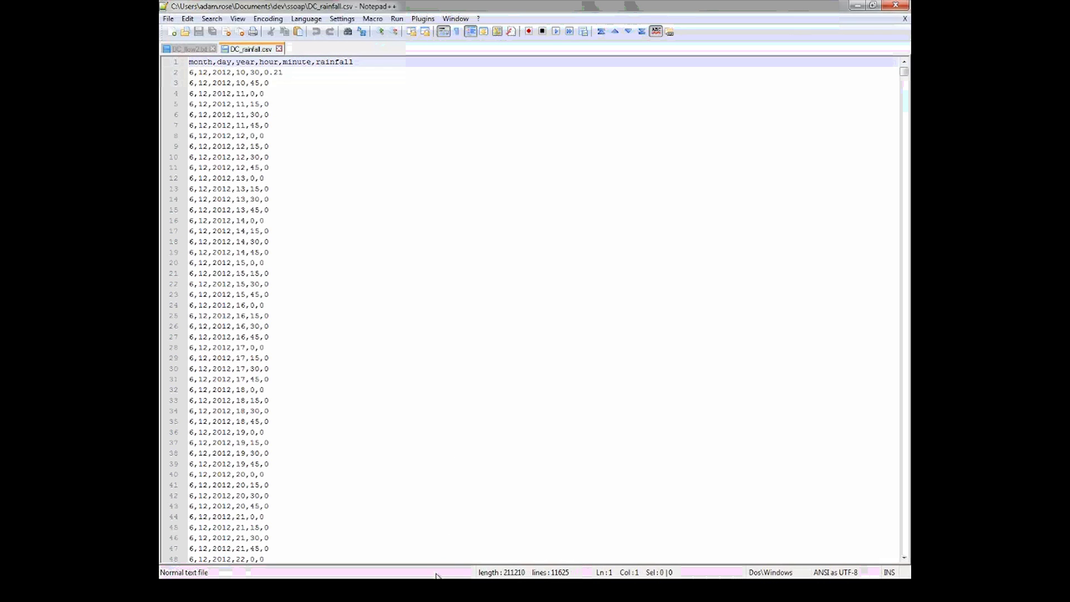
key("alt+Tab")
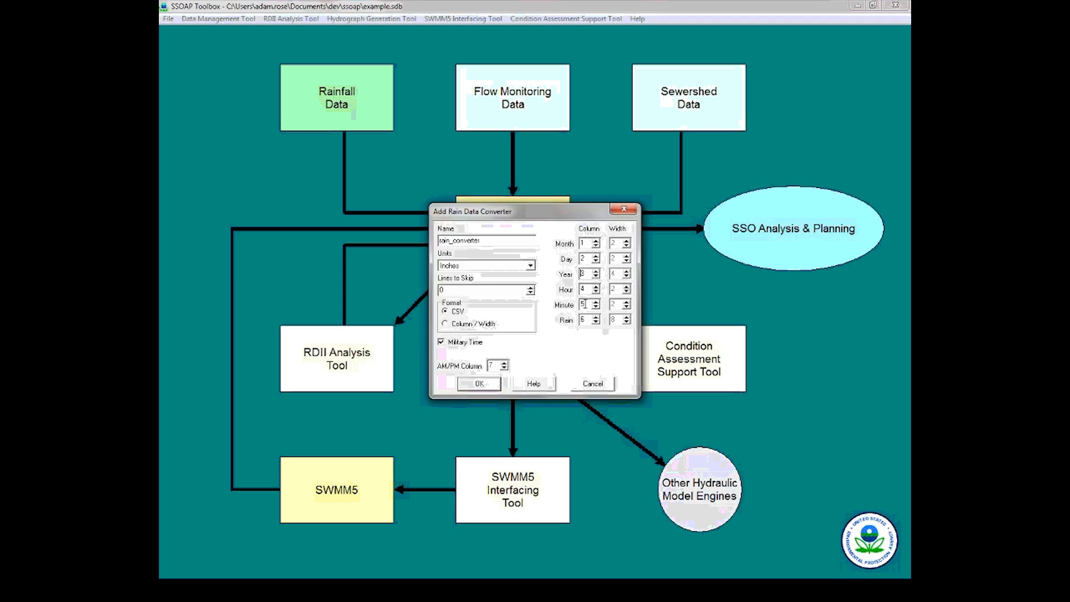
left_click(531, 287)
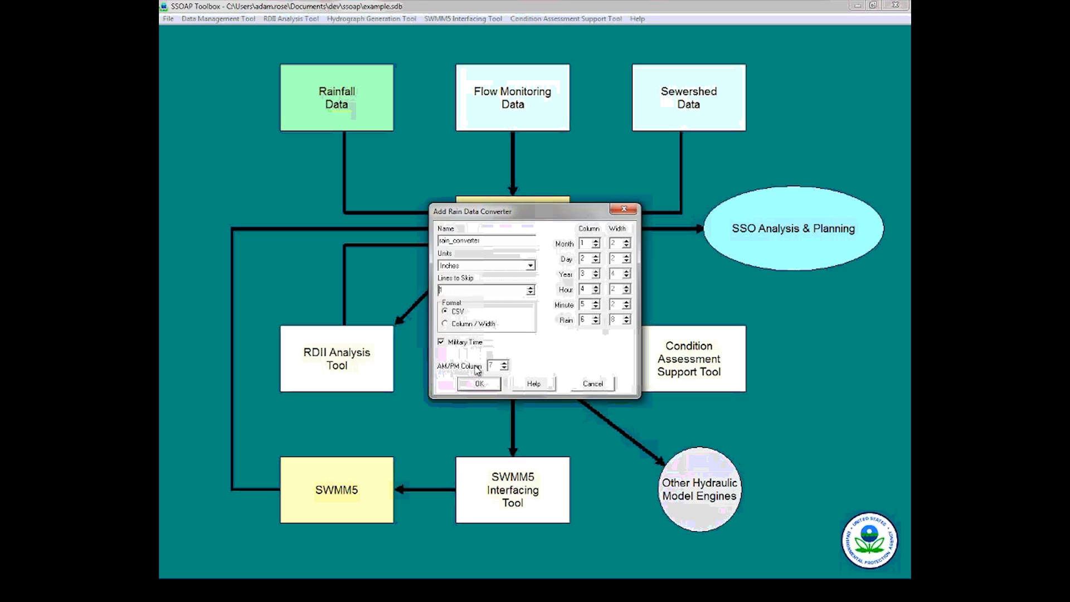
left_click(465, 342)
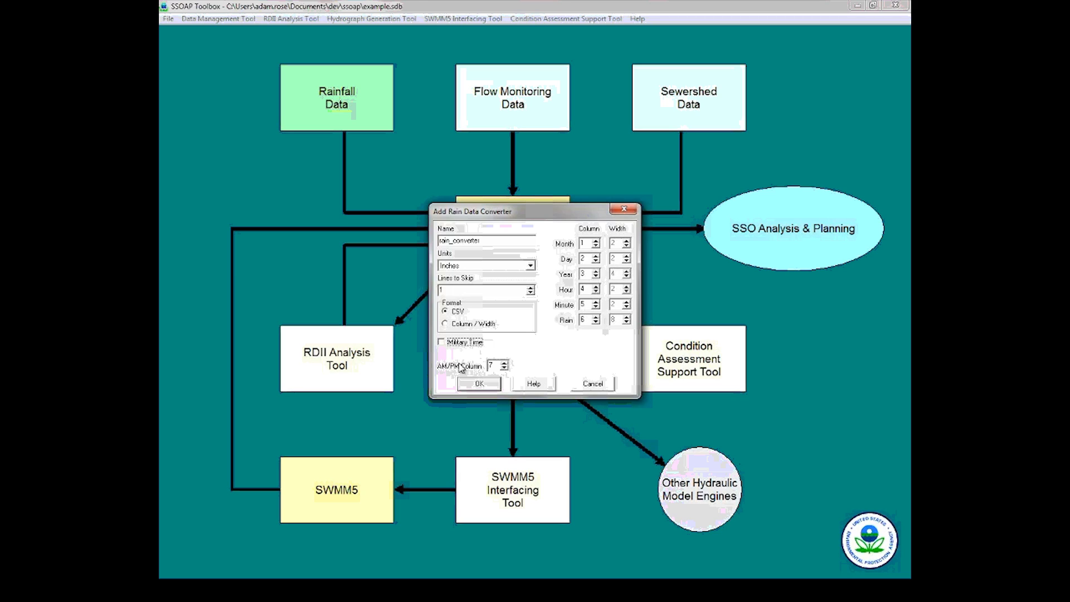
left_click(463, 343)
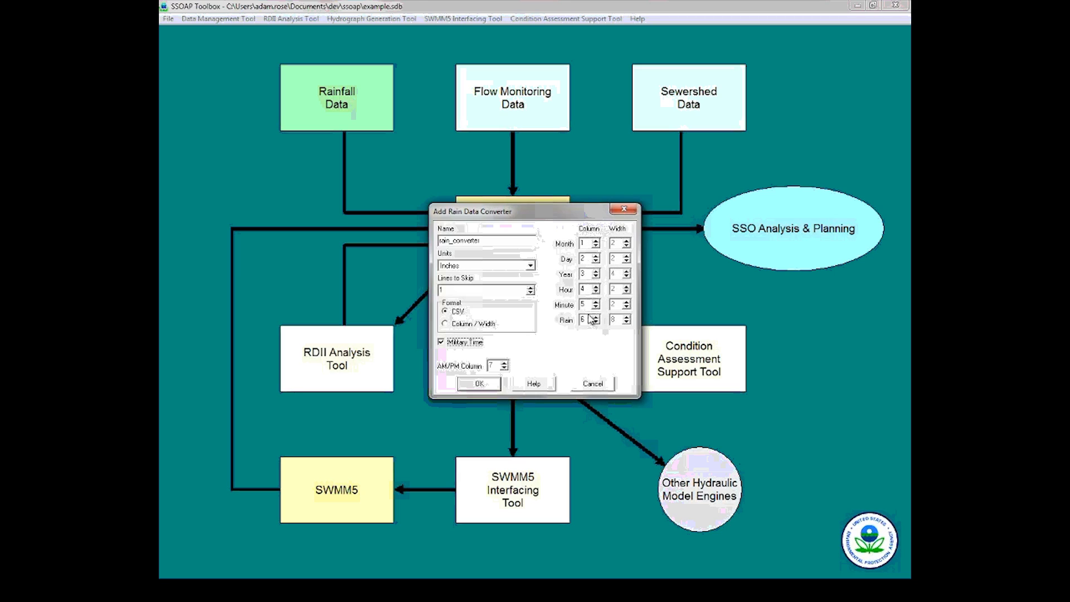
left_click(456, 325)
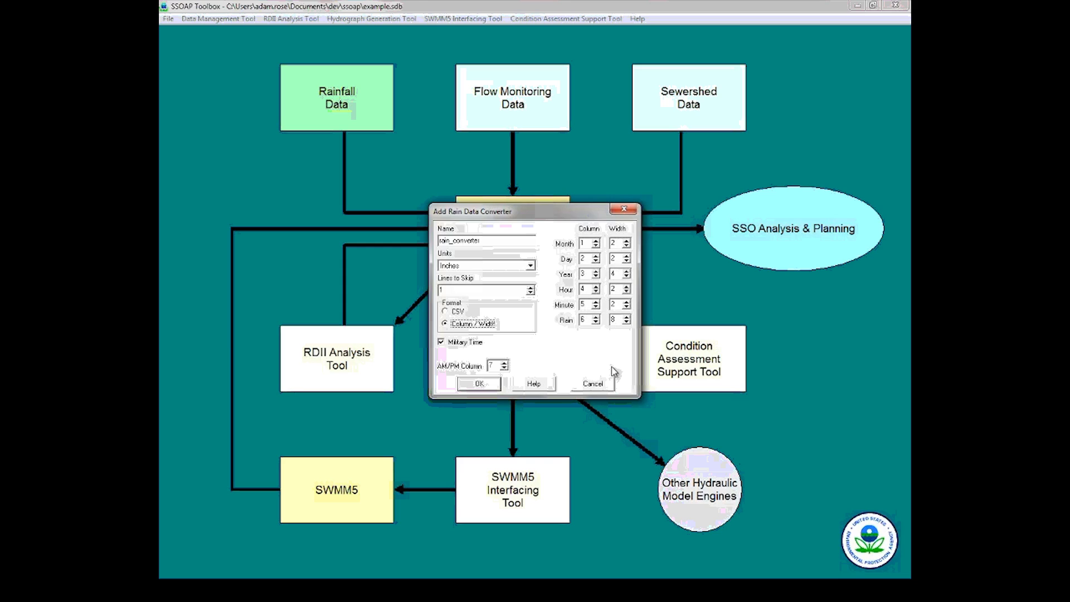
left_click(457, 310)
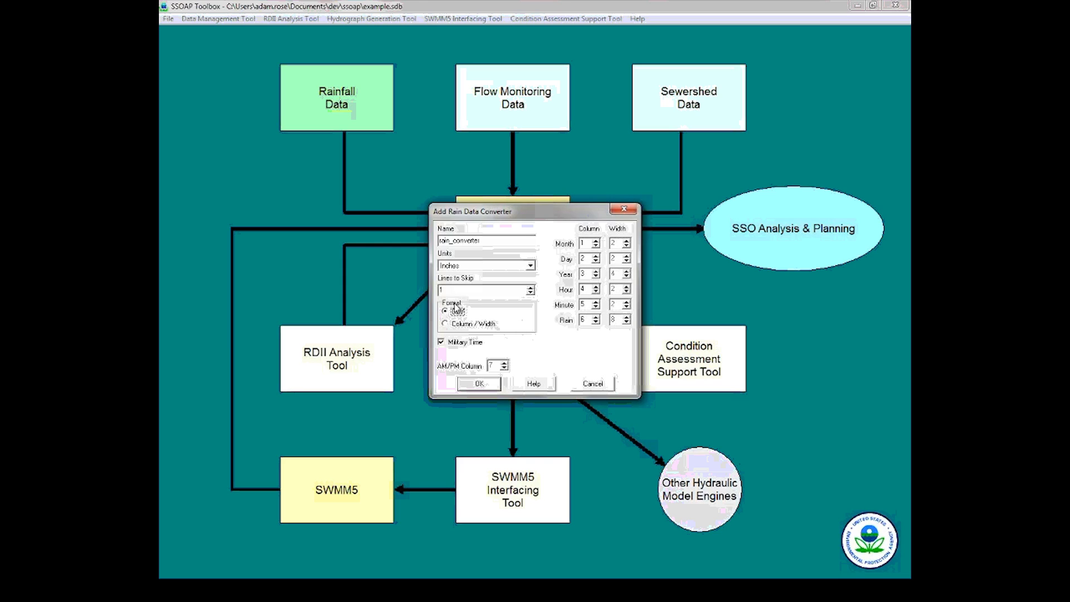
Save the rain converter with CSV format and military time, and close the converter management window.
left_click(490, 385)
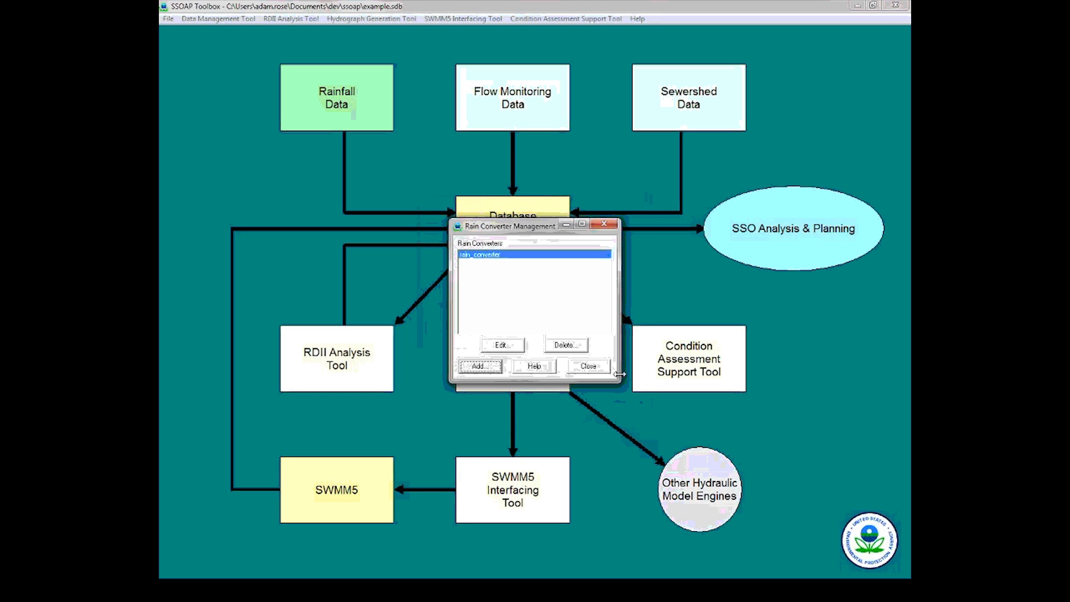
left_click(593, 369)
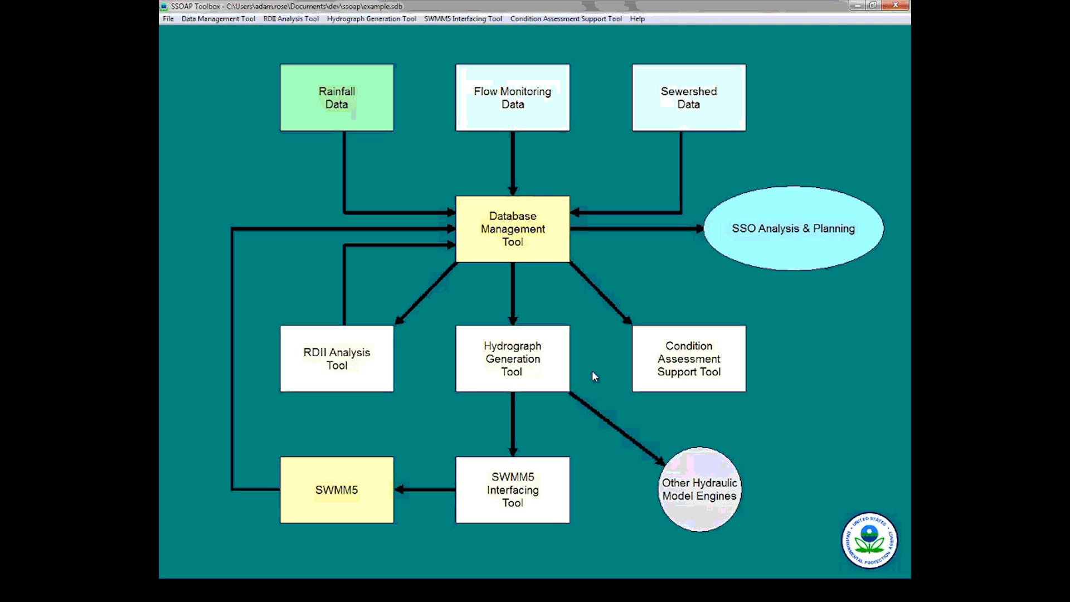
Import the entire date range of DC_rainfall.csv into the New_Raingage raingauge using rain_converter.
left_click(390, 82)
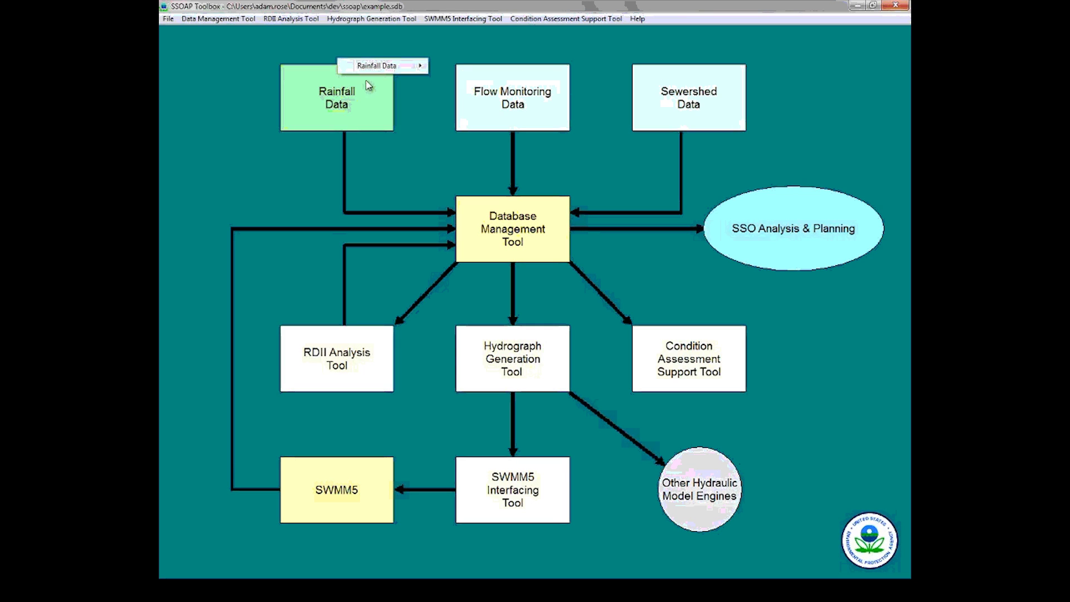
mouse_move(393, 66)
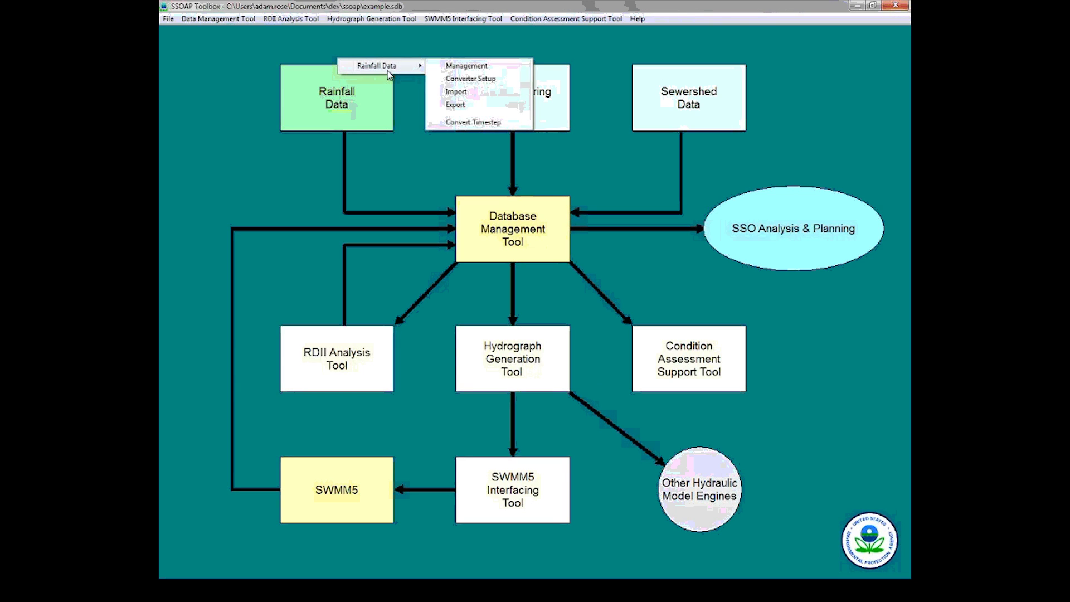
left_click(465, 92)
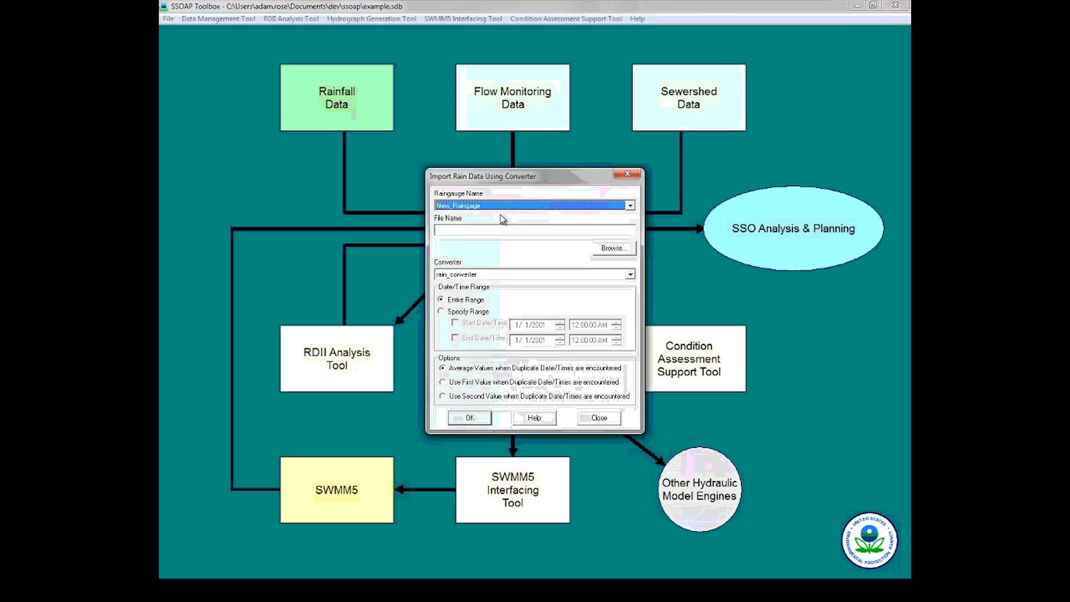
left_click(623, 249)
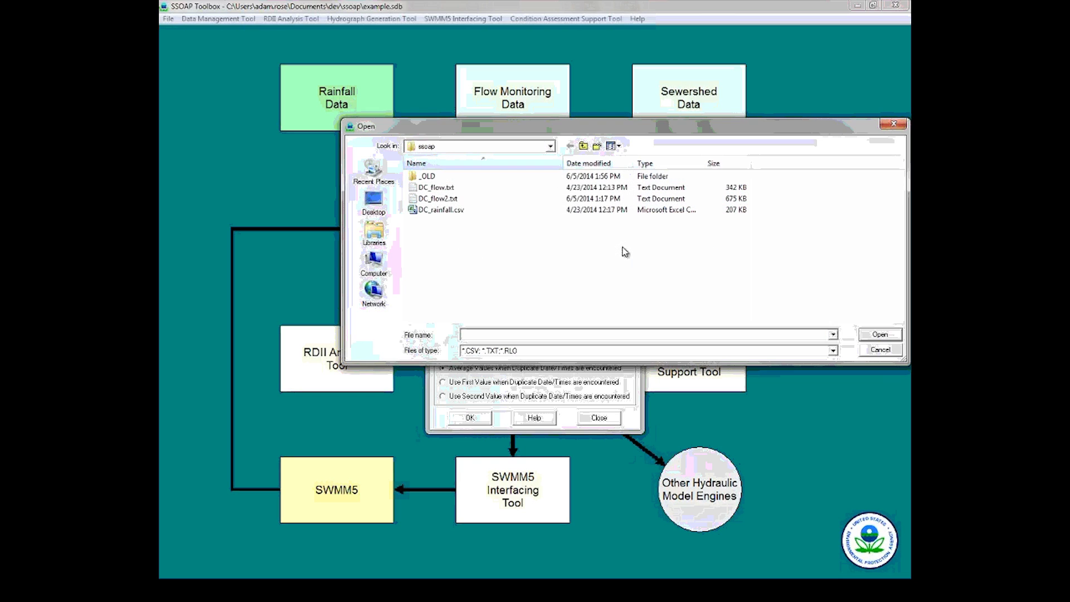
left_click(428, 212)
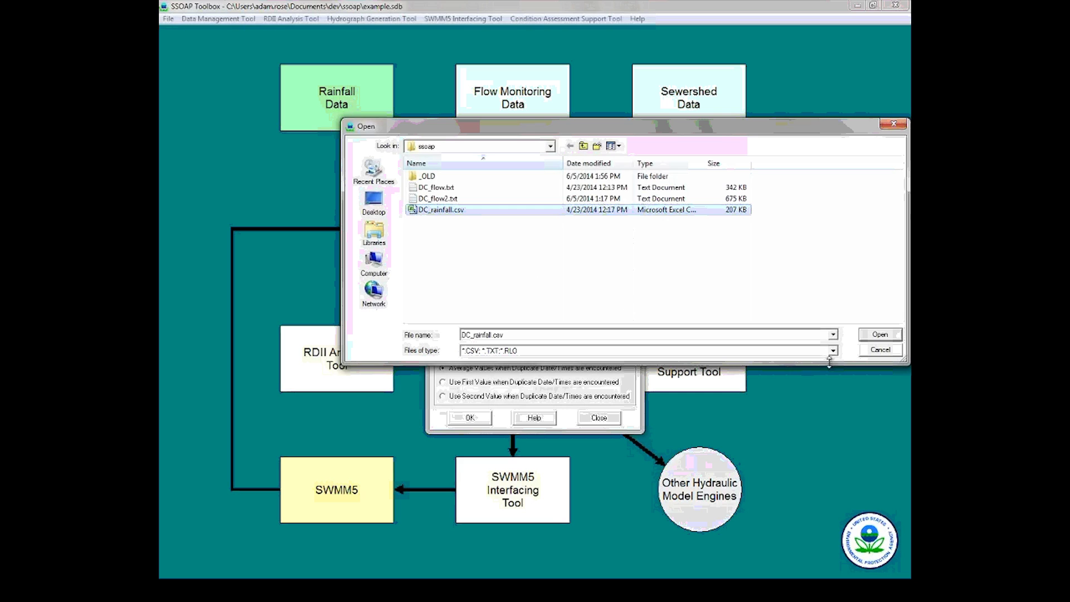
left_click(880, 334)
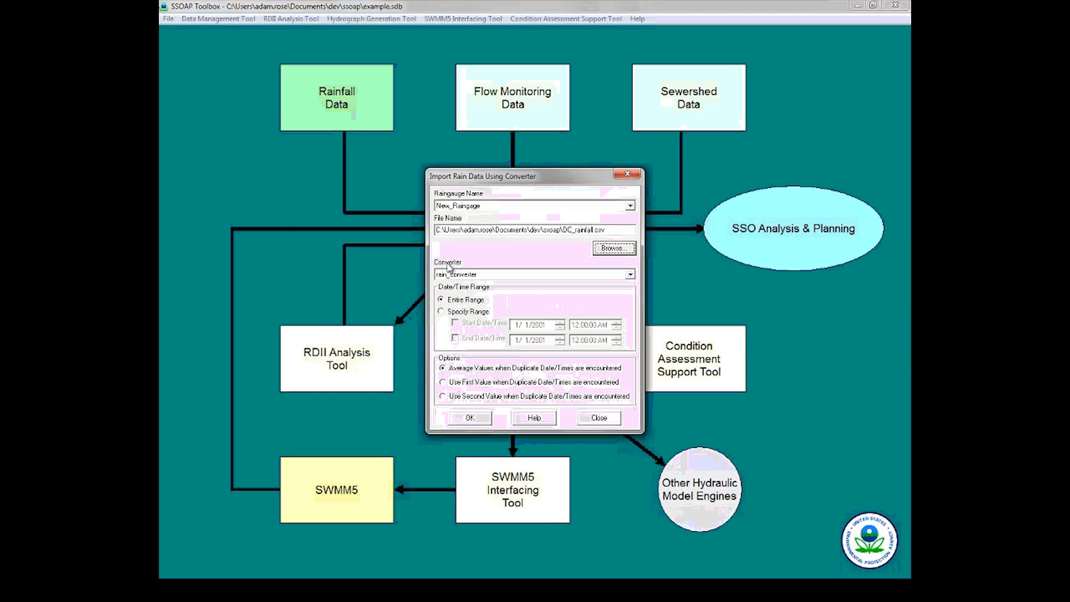
left_click(459, 274)
left_click(466, 281)
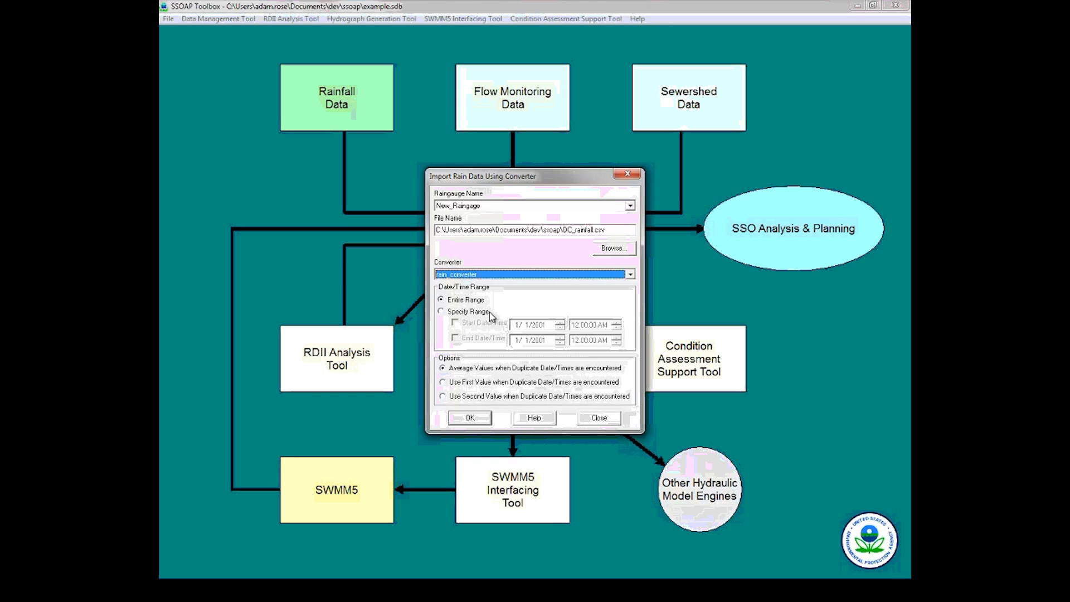
left_click(472, 418)
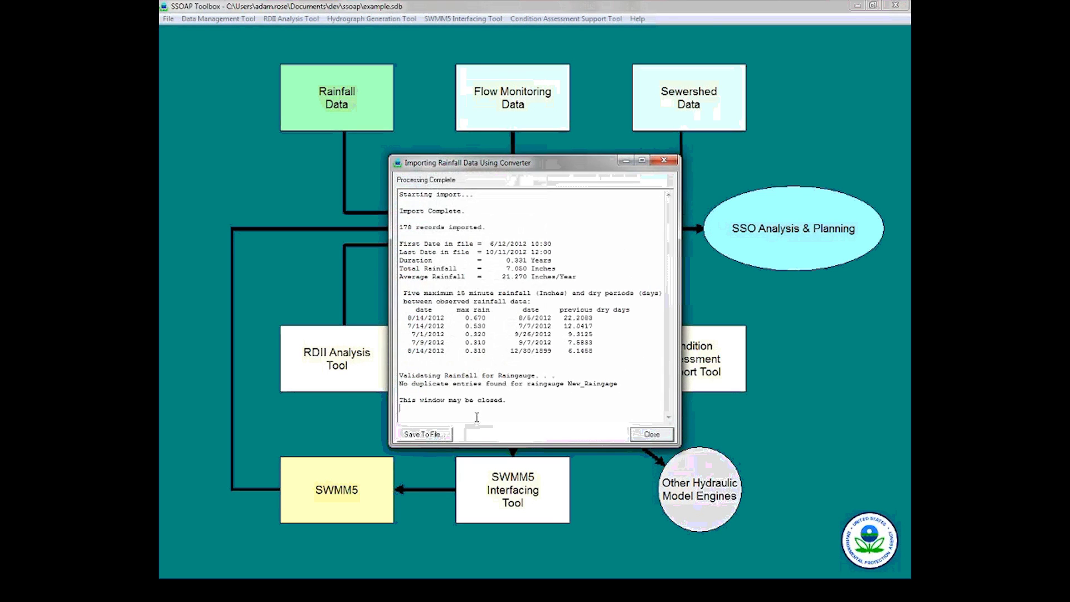
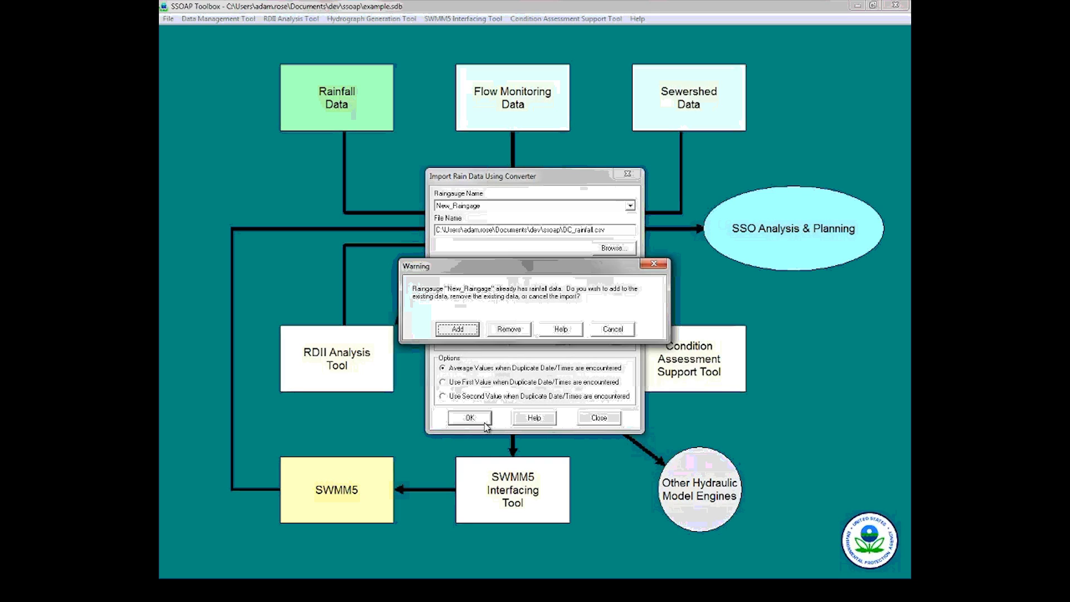
Cancel the repeated rainfall import and look over the PRNTRAIN rainfall export options for New_Raingage without exporting.
left_click(613, 329)
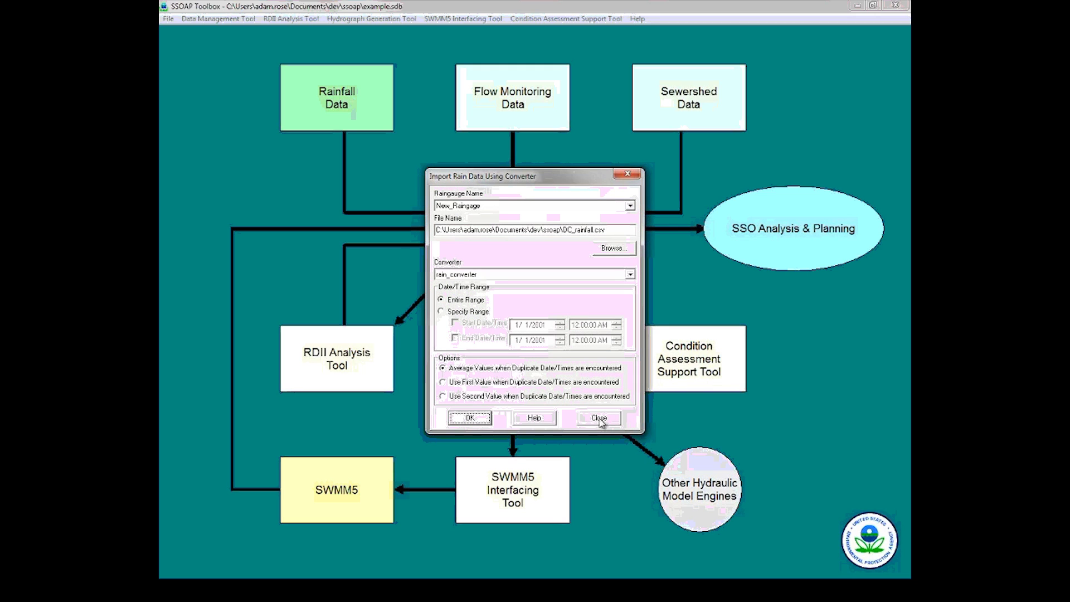
left_click(468, 419)
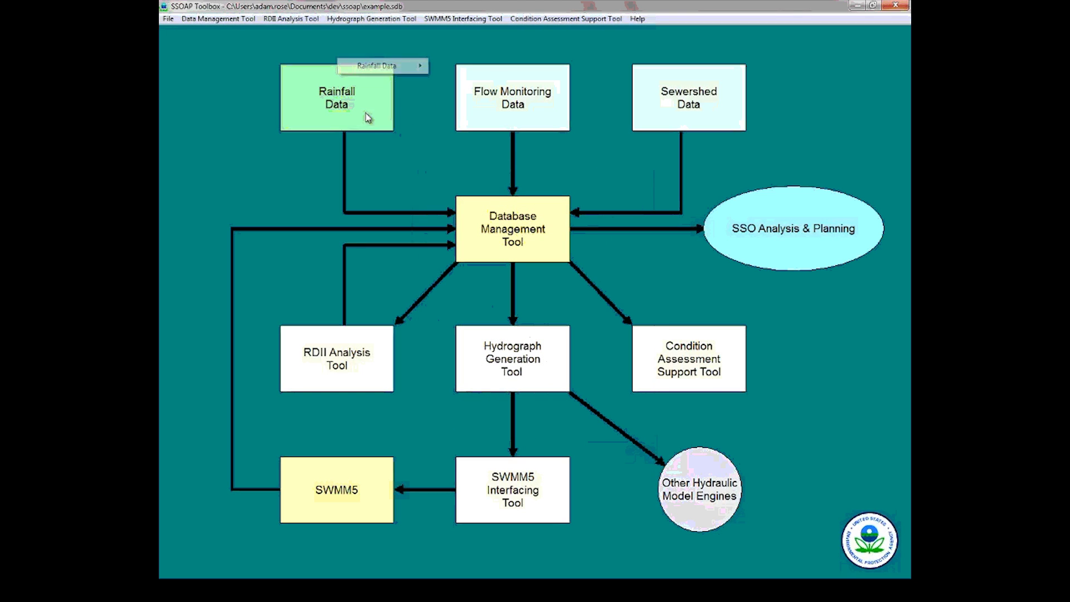
mouse_move(410, 70)
left_click(463, 105)
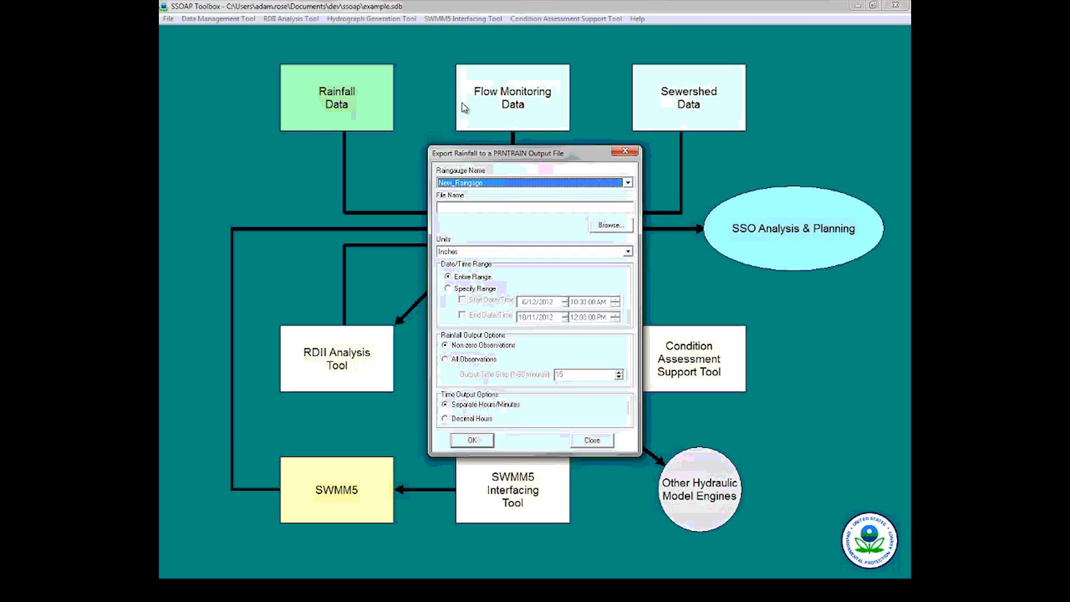
left_click(625, 152)
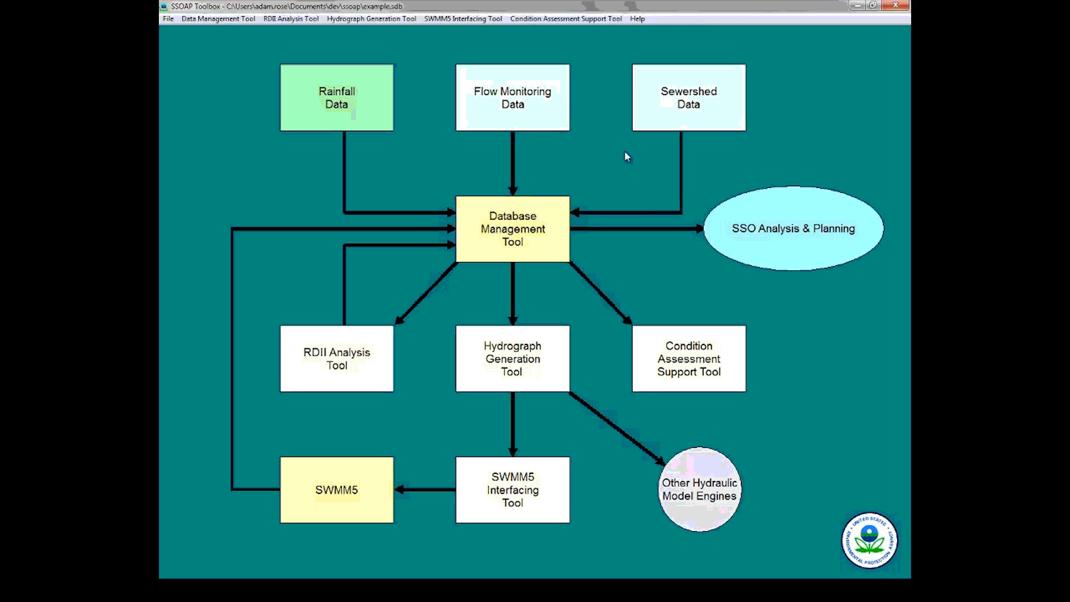
Start a new flow meter named New_Meter with a contributory area of 600 acres.
mouse_move(516, 84)
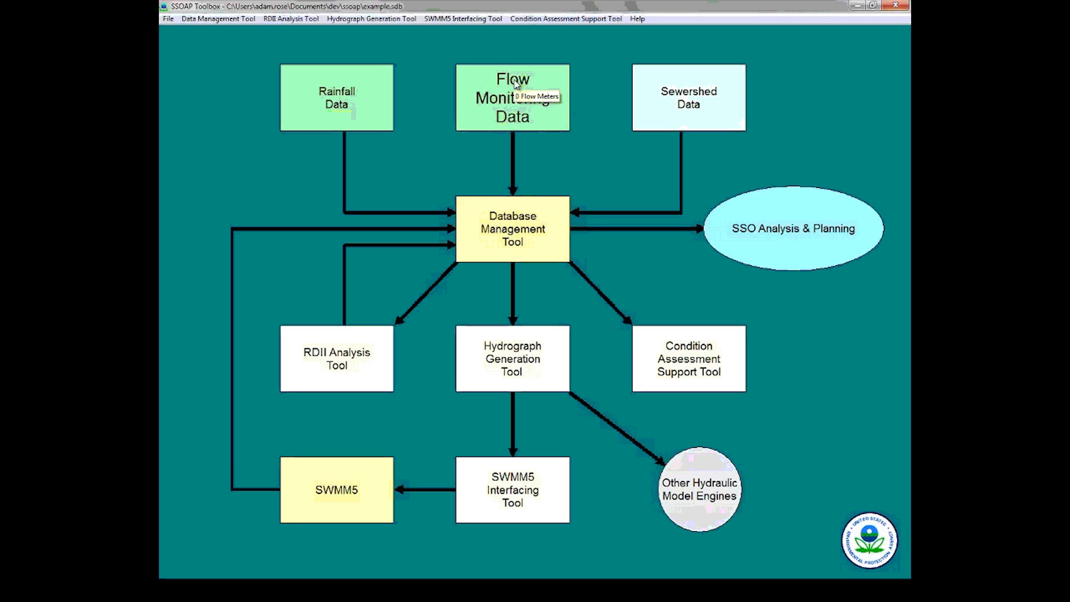
left_click(516, 83)
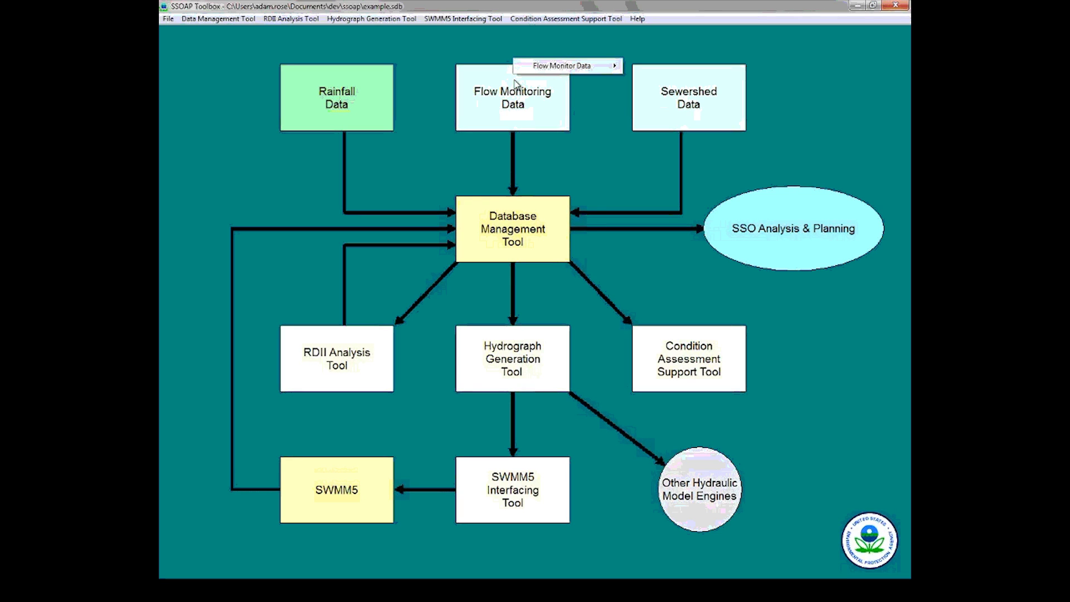
mouse_move(553, 74)
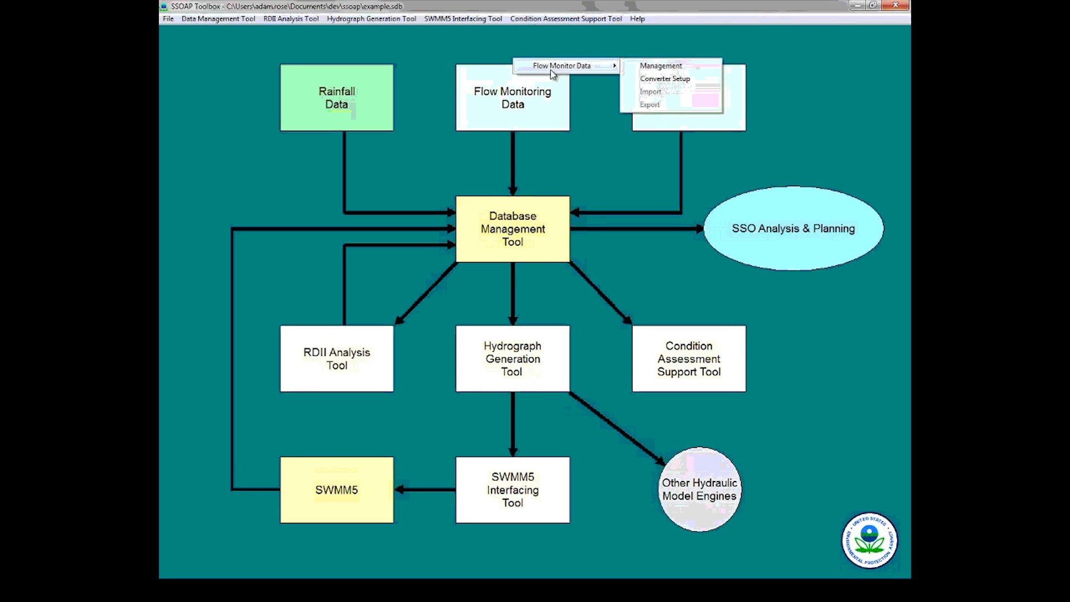
left_click(654, 69)
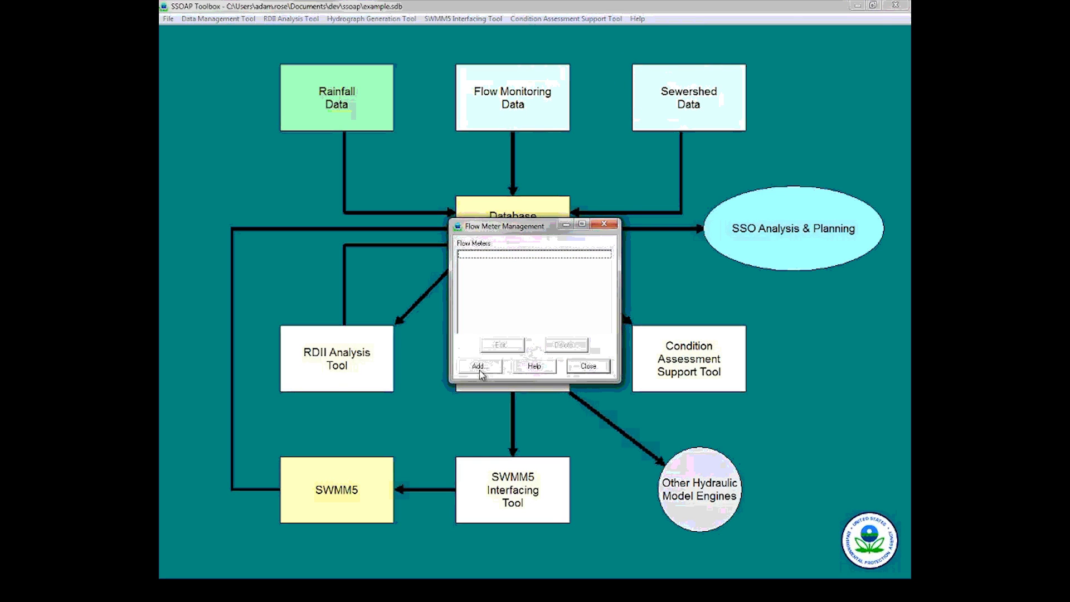
left_click(479, 369)
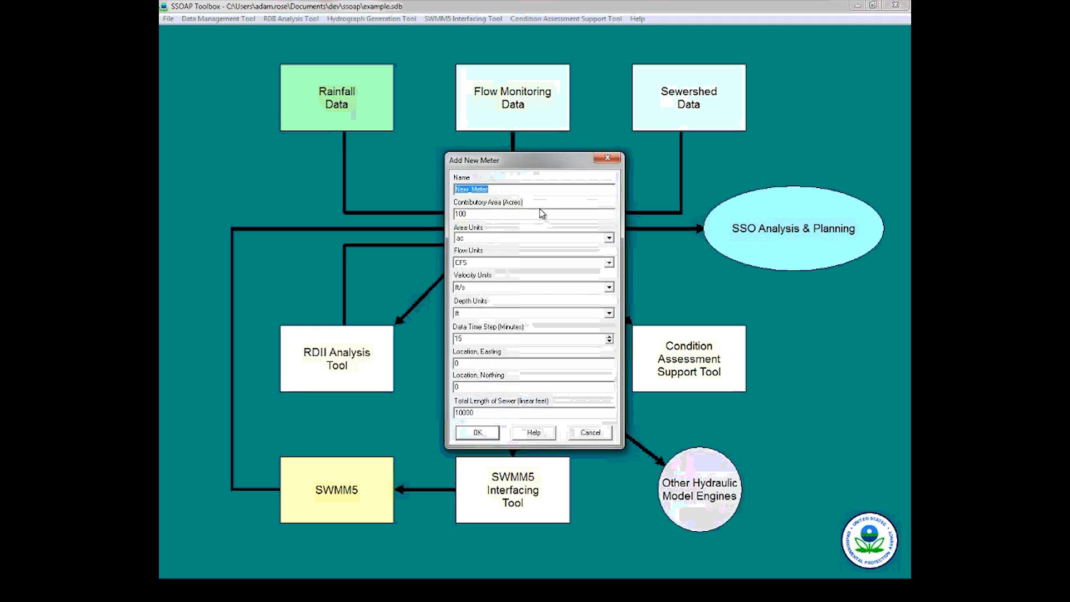
key("Tab")
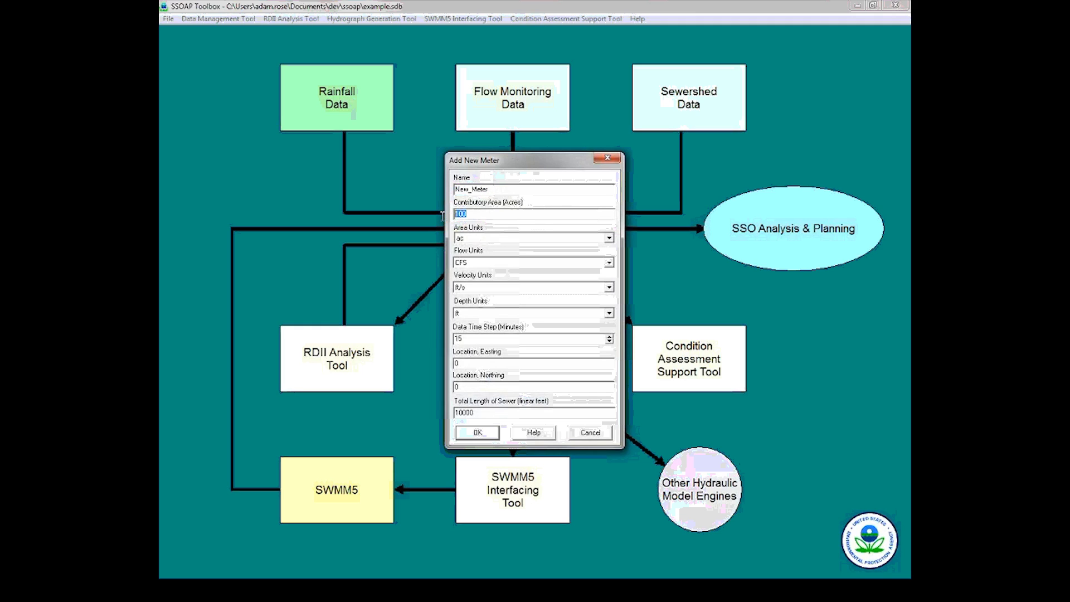
type("600")
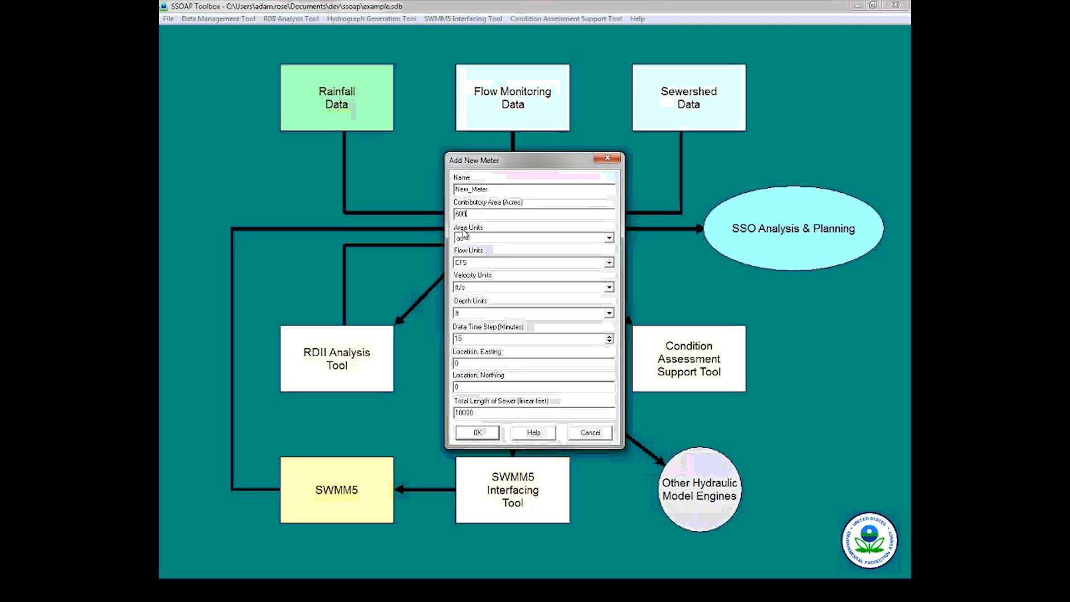
Set the new meter's flow units to MGD and depth units to inches, save it, and close flow meter management.
left_click(609, 263)
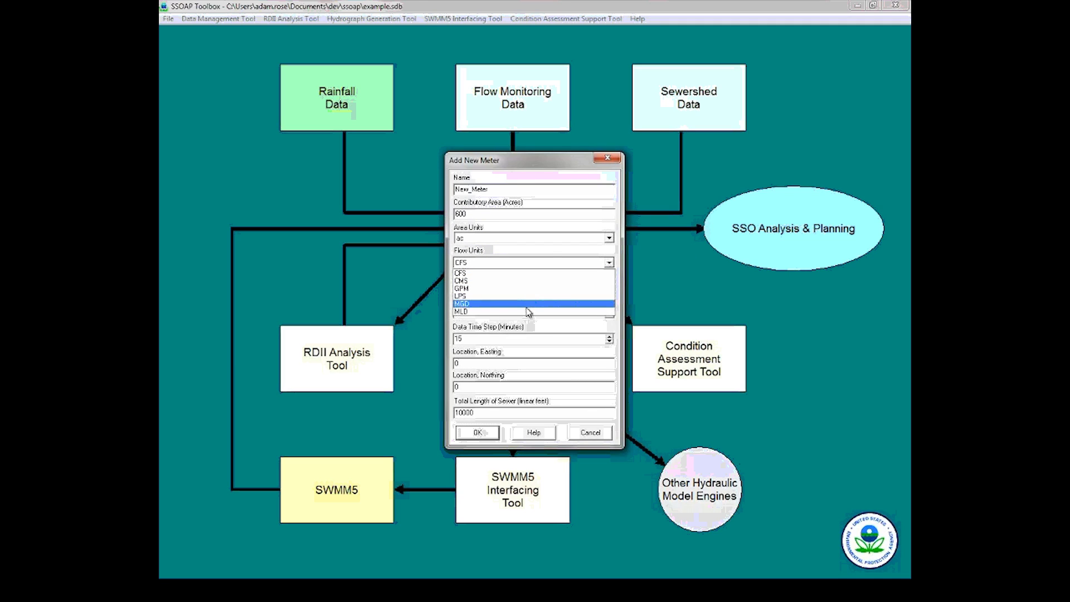
left_click(530, 304)
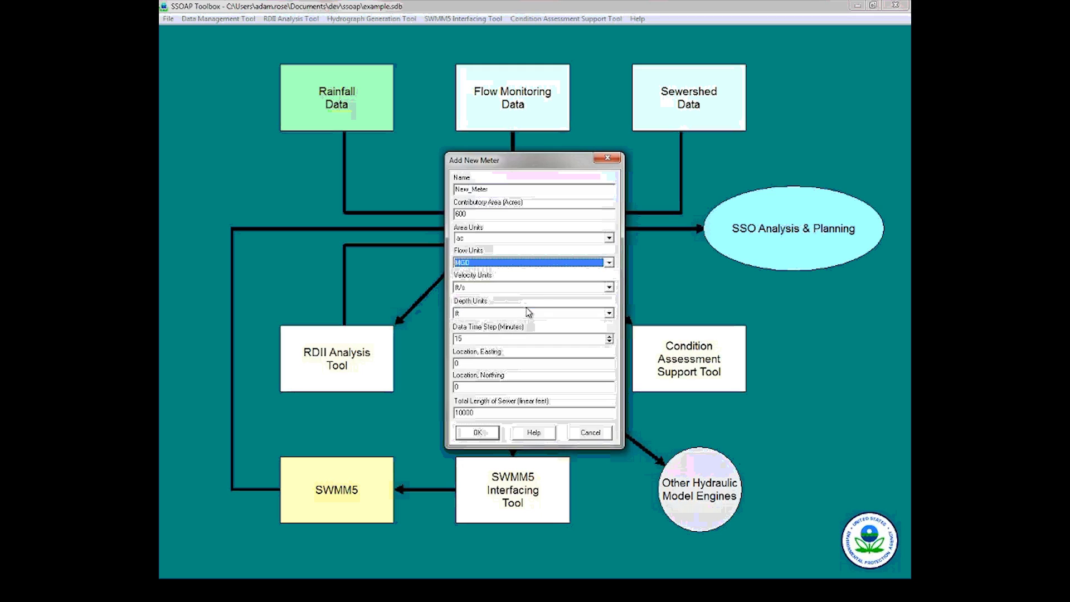
left_click(605, 314)
left_click(590, 331)
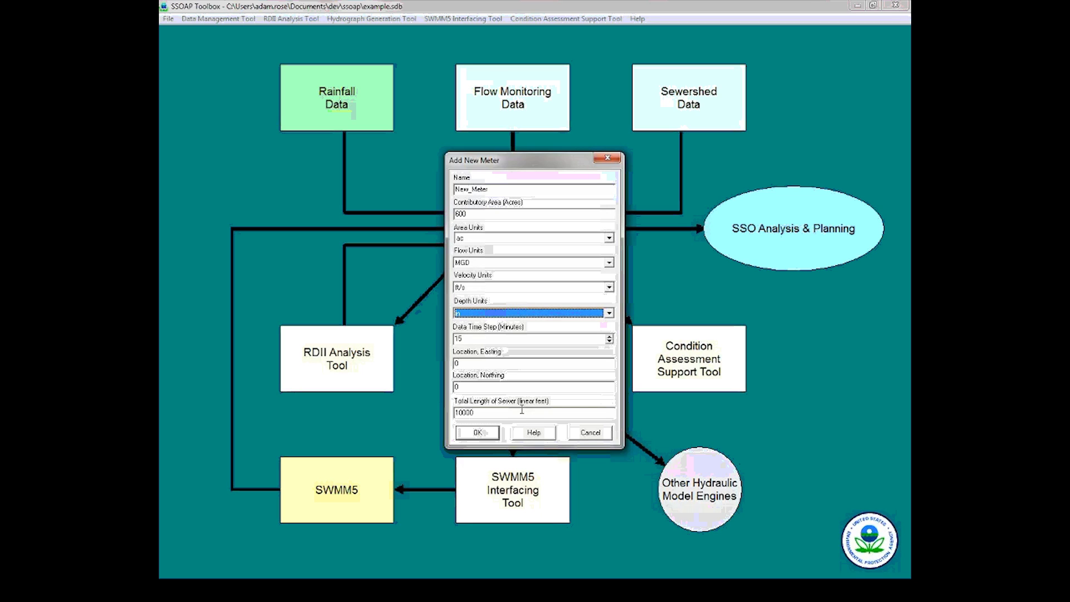
left_click(491, 434)
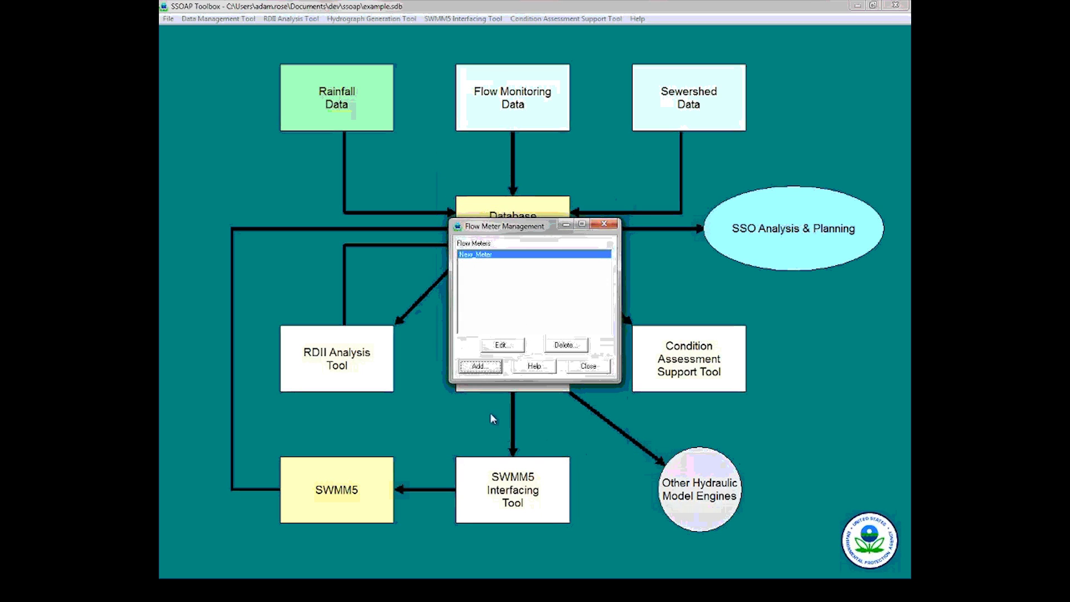
left_click(586, 366)
left_click(516, 99)
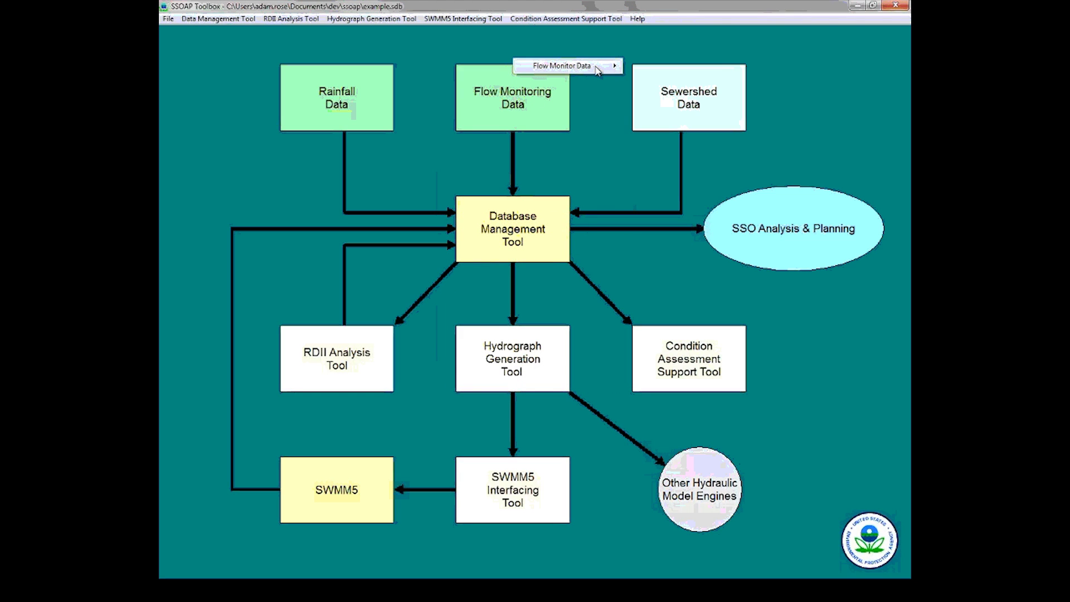
mouse_move(597, 70)
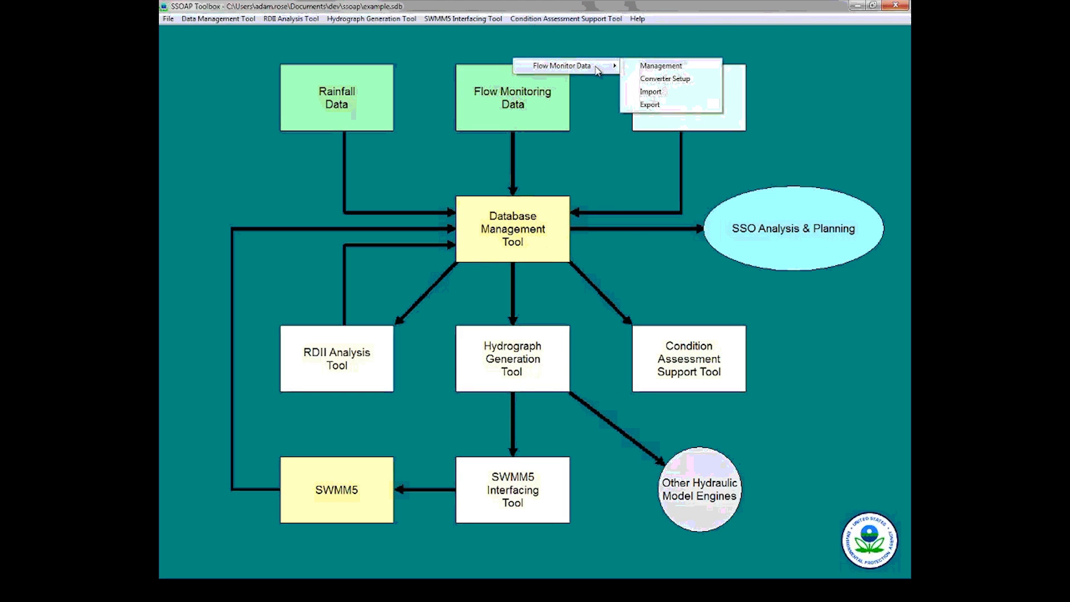
left_click(661, 79)
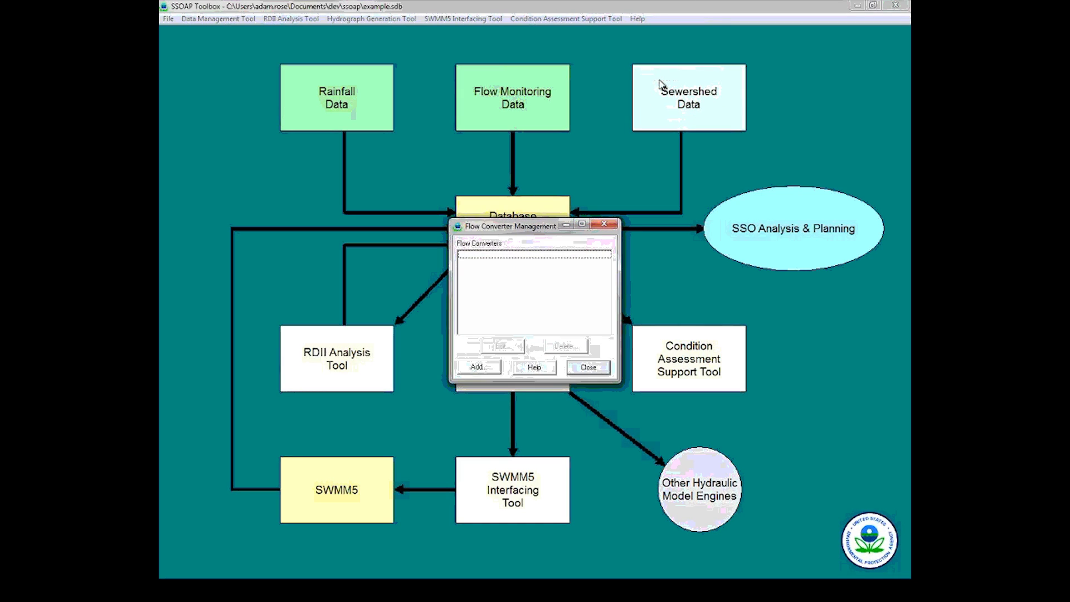
left_click(483, 371)
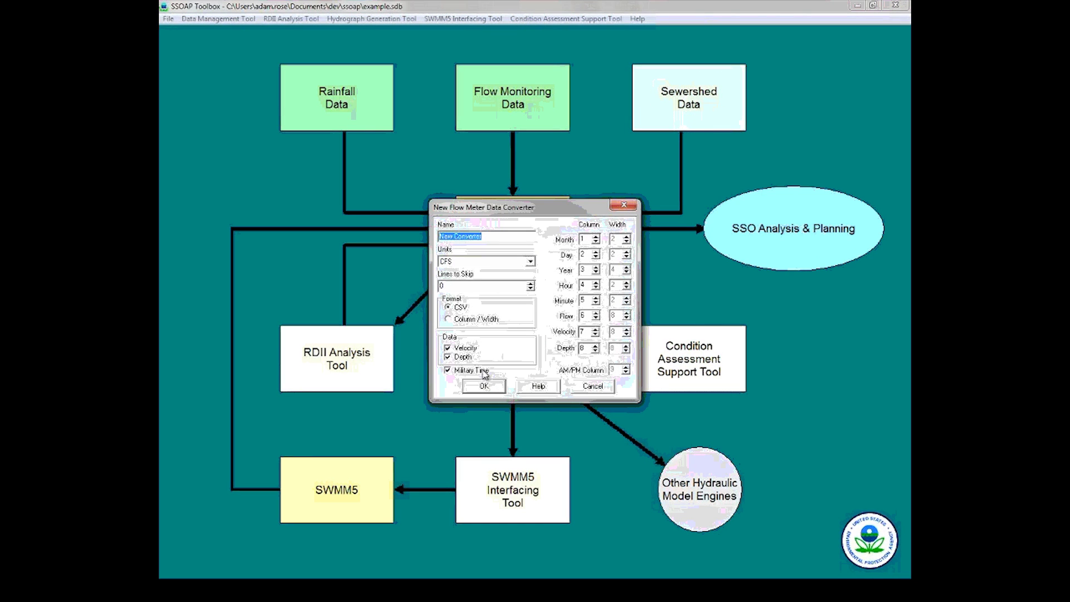
type("flow_converter")
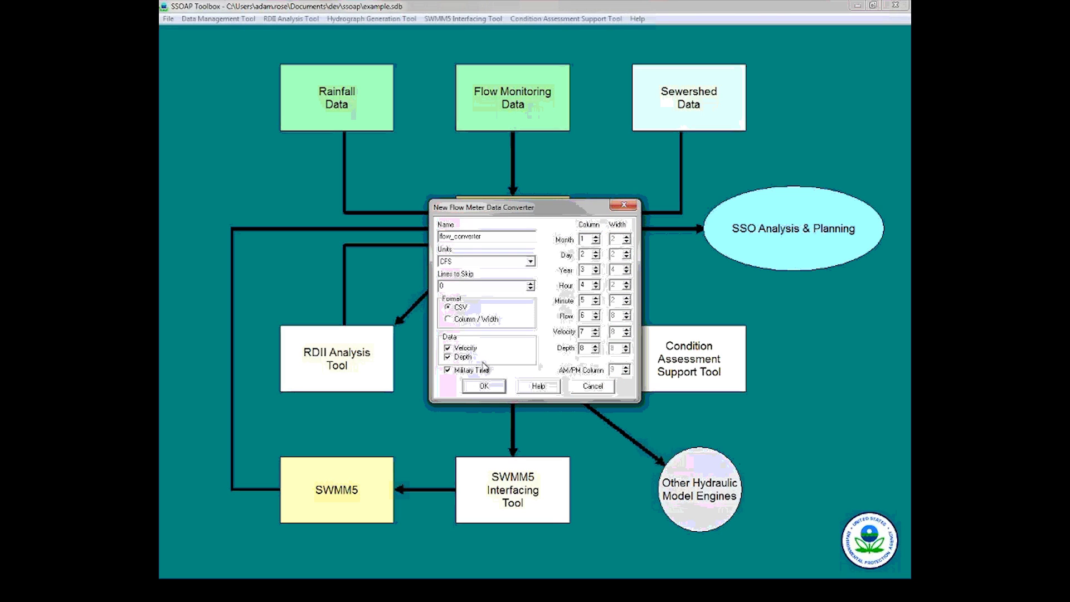
left_click(530, 261)
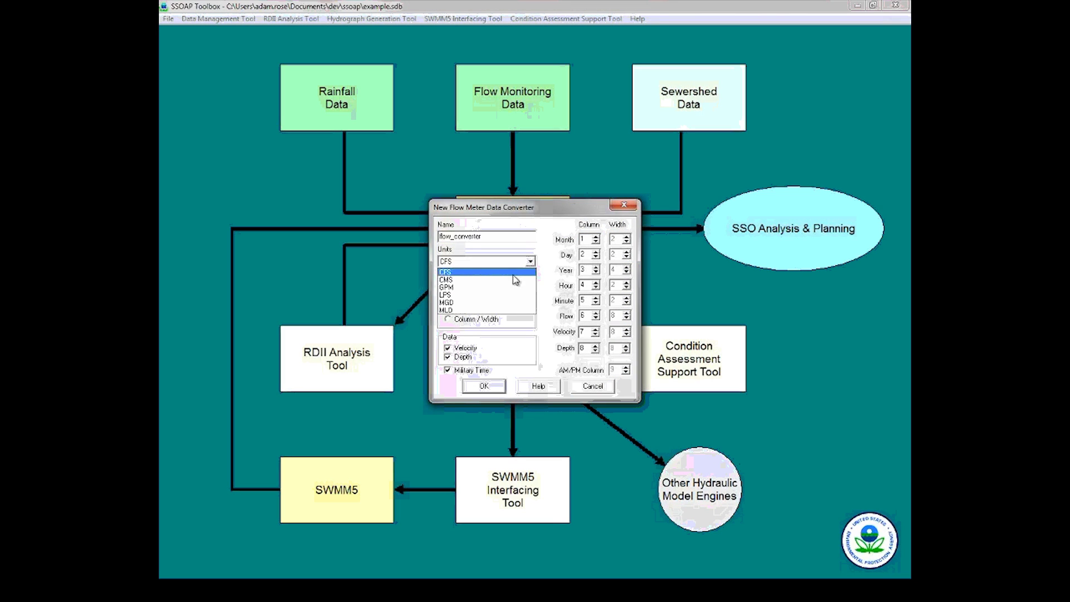
left_click(509, 303)
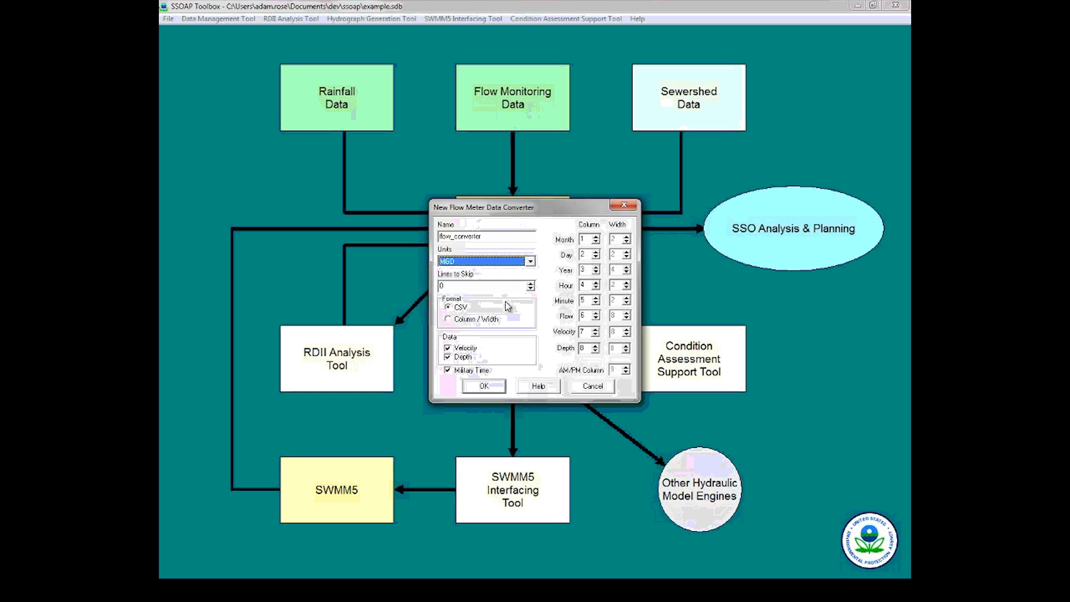
Switch to Notepad++ to examine the column order and units in the header of DC_flow2.txt, and return to SSOAP Toolbox.
left_click(363, 577)
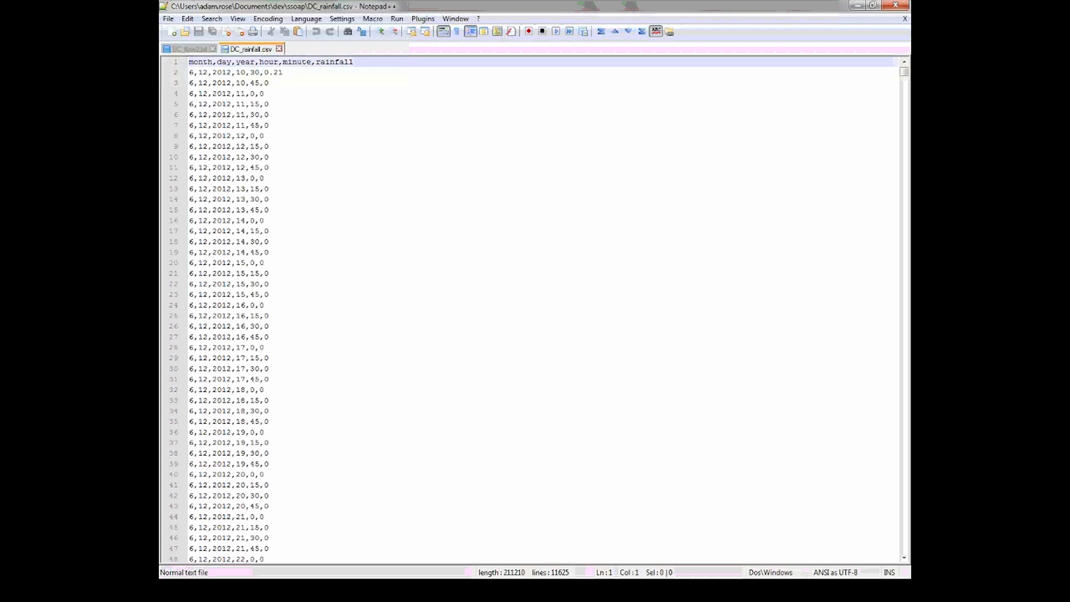
left_click(188, 49)
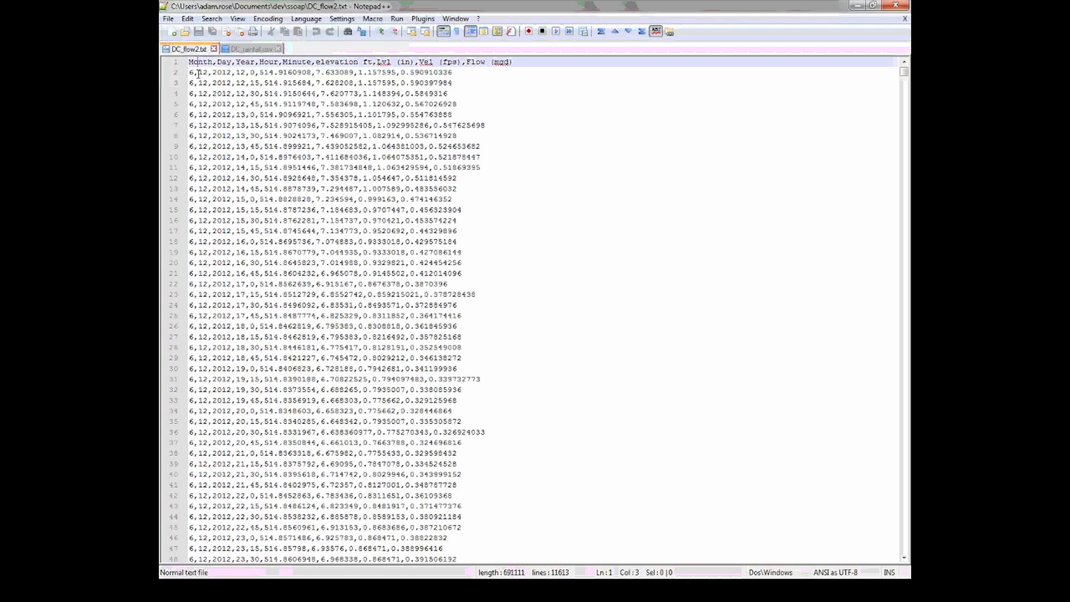
left_click(198, 73)
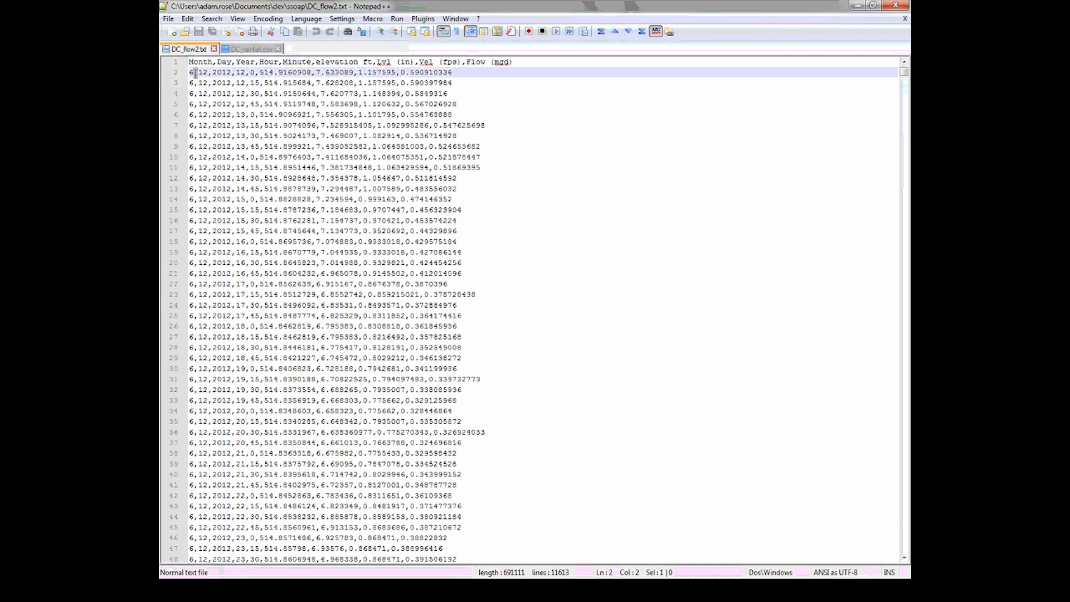
left_click(207, 83)
left_click(204, 61)
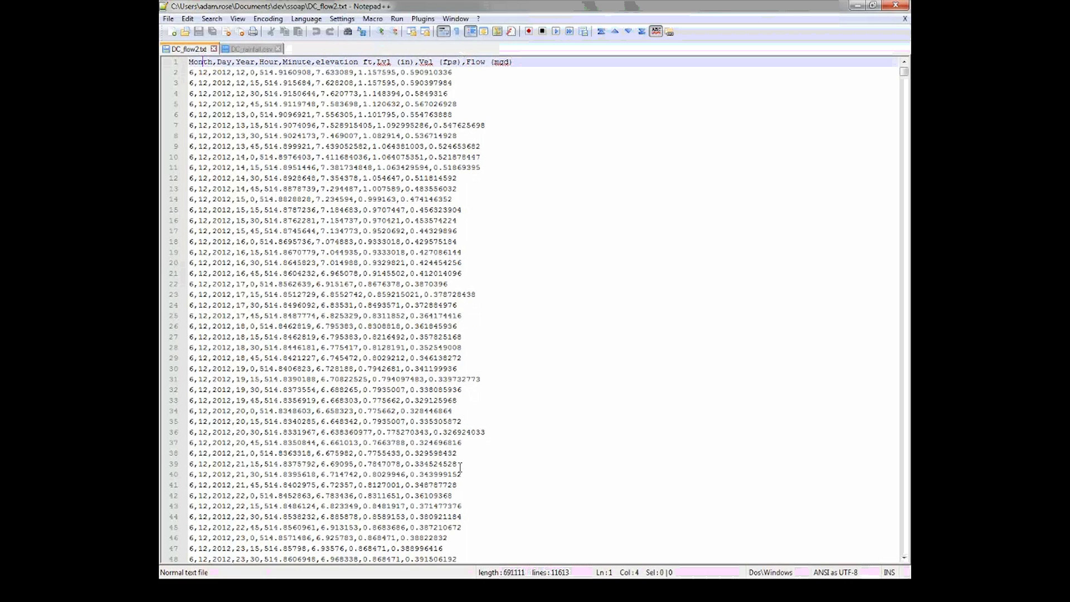
left_click(427, 513)
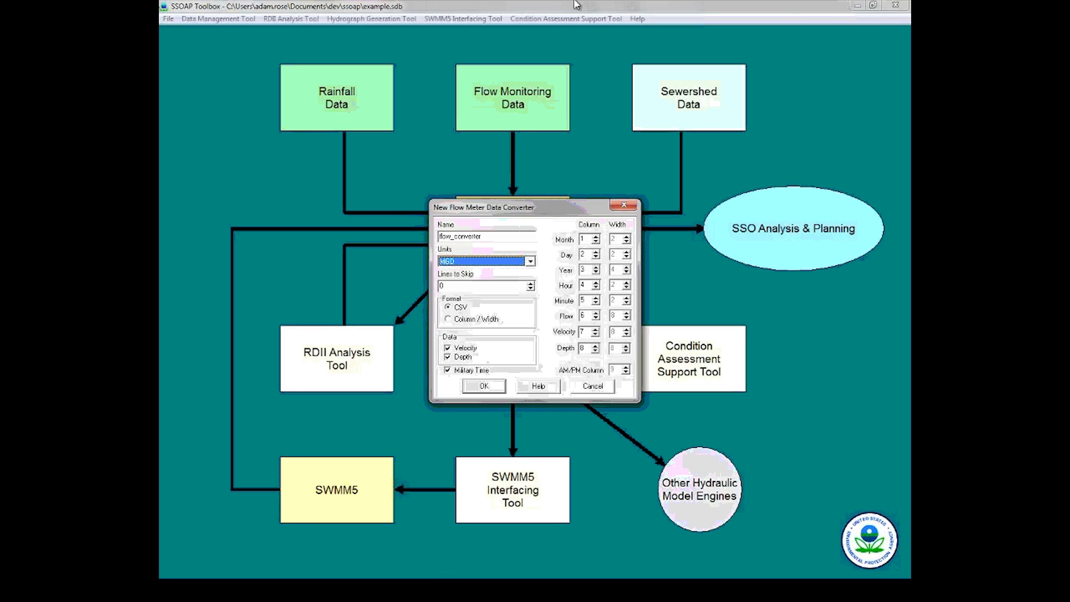
Discard the unfinished flow converter, and shrink and move the SSOAP Toolbox window below the header row of DC_flow2.txt.
key("Escape")
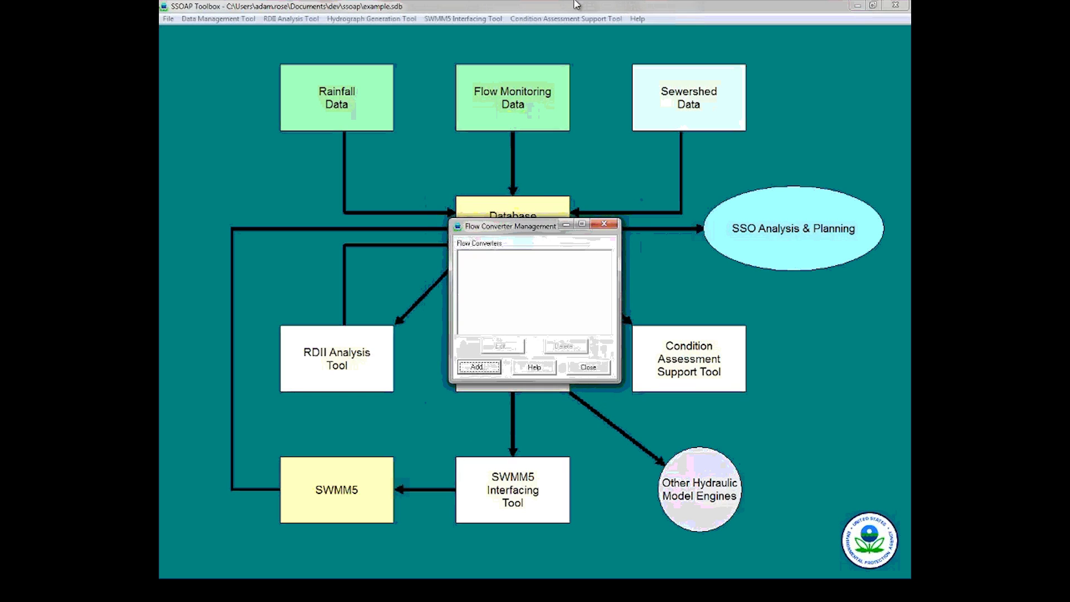
key("Escape")
double_click(588, 6)
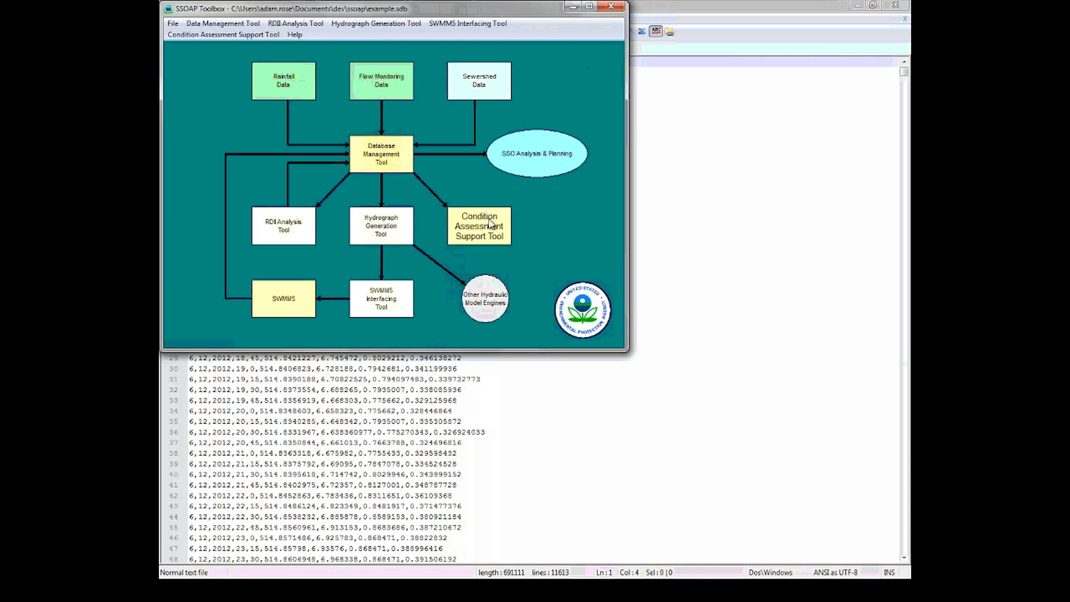
left_click_drag(467, 4, 475, 159)
Start a new flow meter data converter and name it flow_converter.
left_click(394, 239)
mouse_move(474, 220)
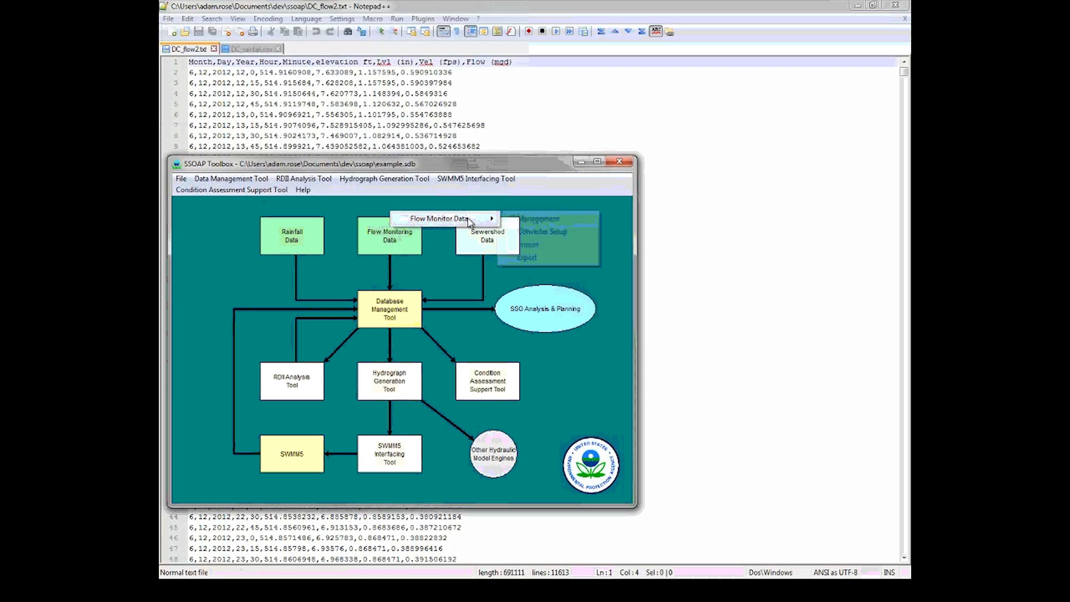
left_click(529, 232)
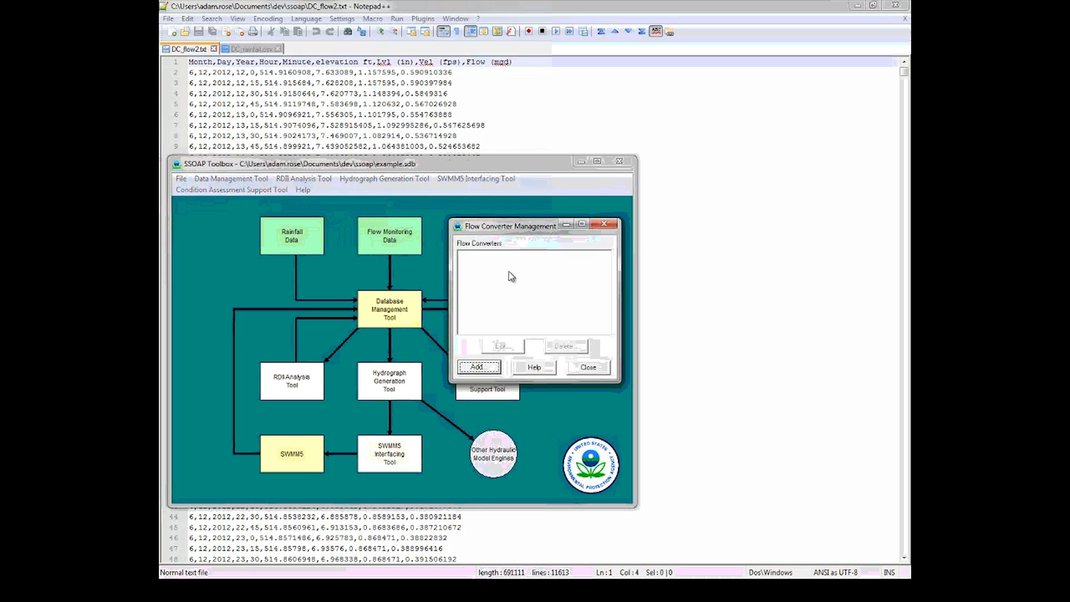
left_click(481, 366)
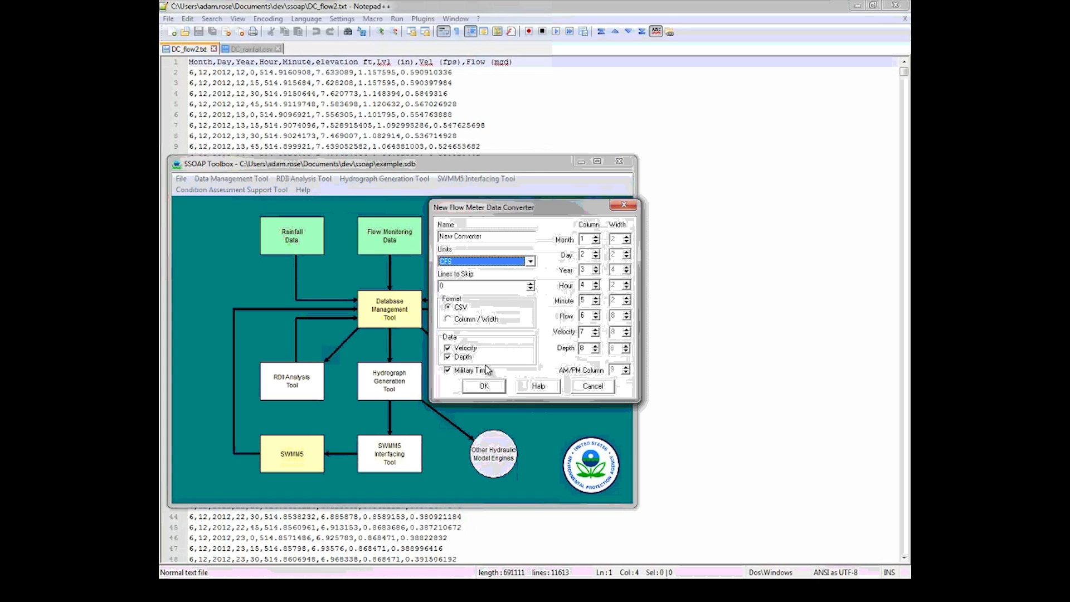
left_click(500, 237)
type("flow_or")
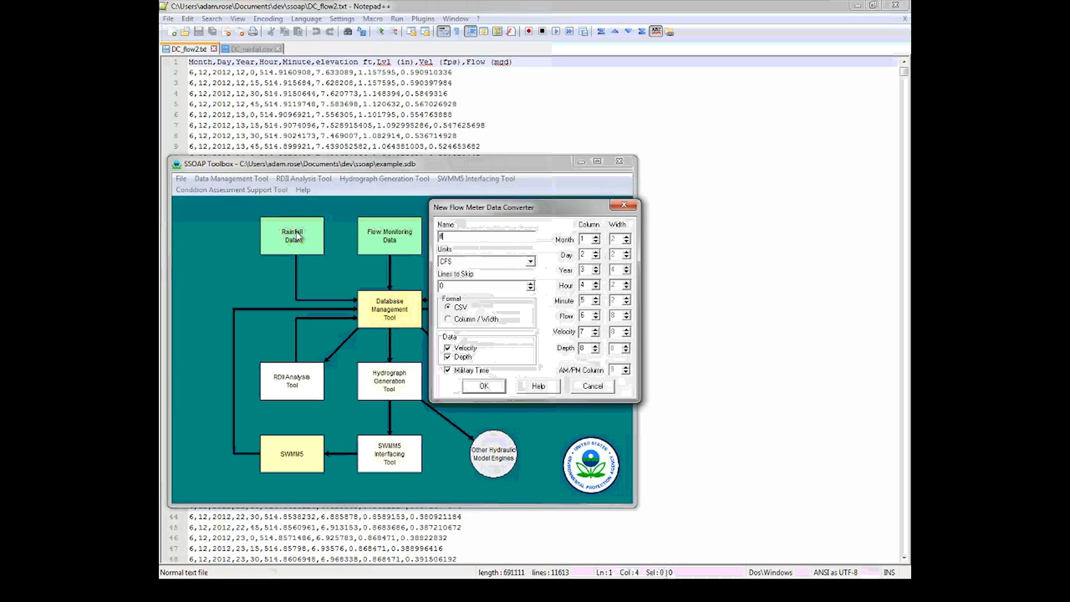
key("BackSpace")
key("BackSpace")
type("converter")
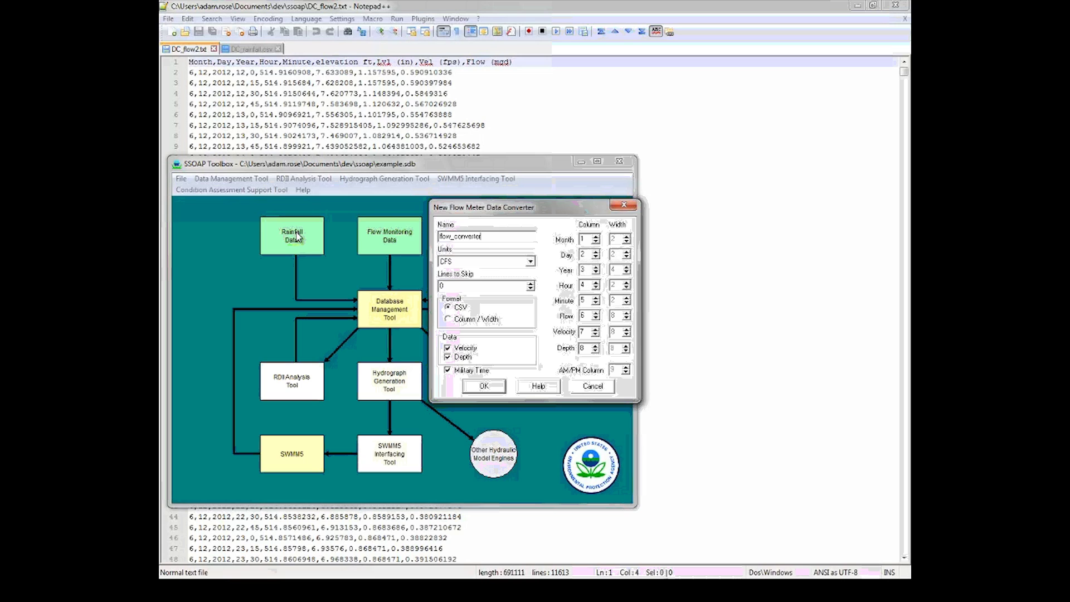
Set the flow converter's units to MGD and have it skip 1 line.
left_click(502, 262)
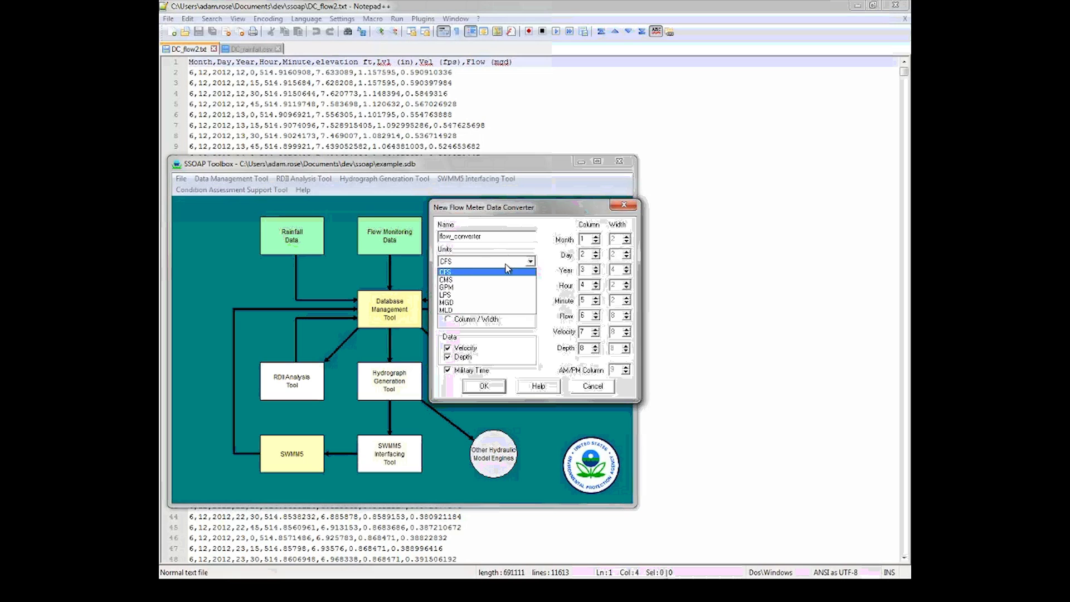
left_click(503, 307)
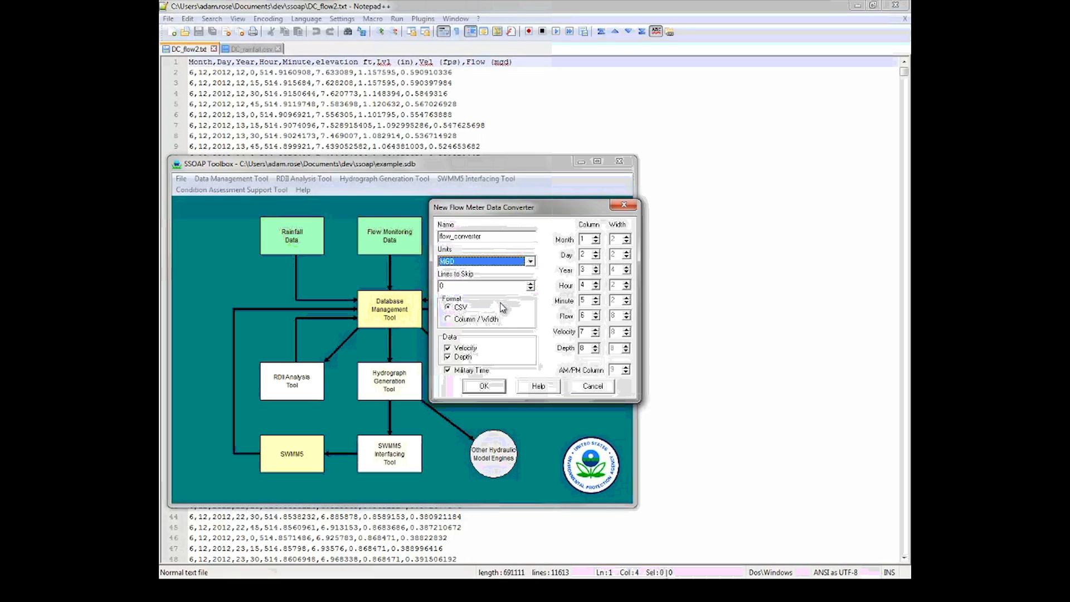
left_click(531, 284)
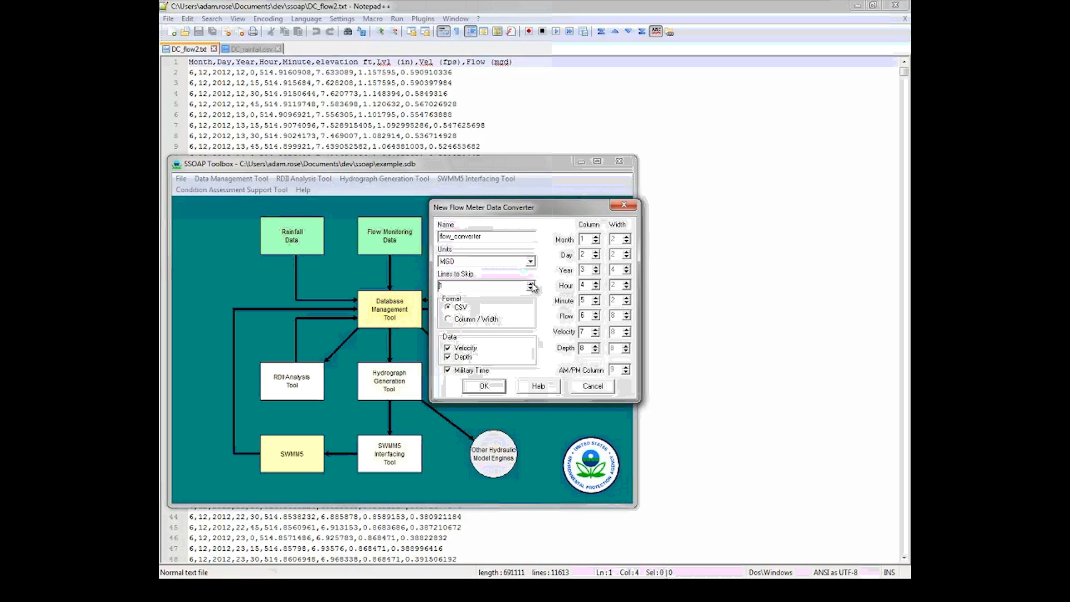
Exclude velocity and depth data from the flow converter, and include both again.
left_click(463, 349)
left_click(462, 358)
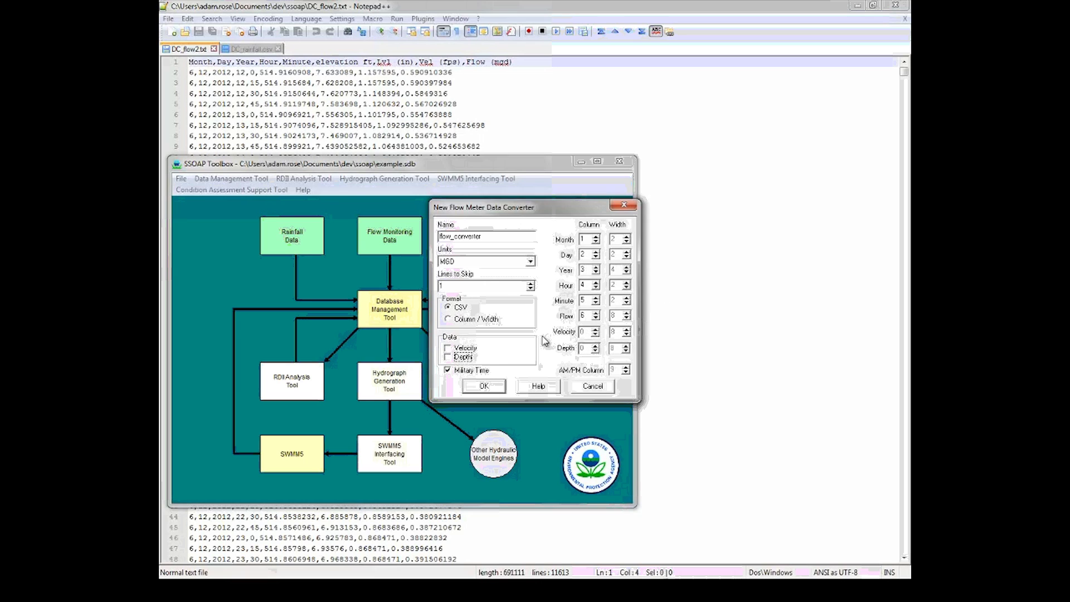
left_click(462, 349)
left_click(463, 357)
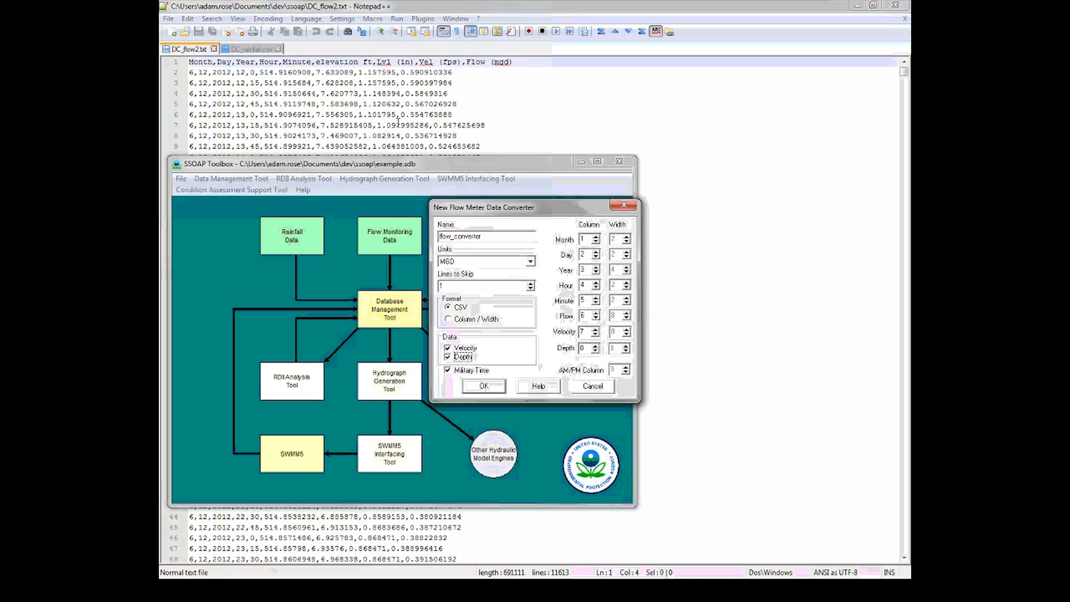
Assign depth to column 7, velocity to column 8 and flow to column 9, save the converter, and close converter management.
left_click(596, 351)
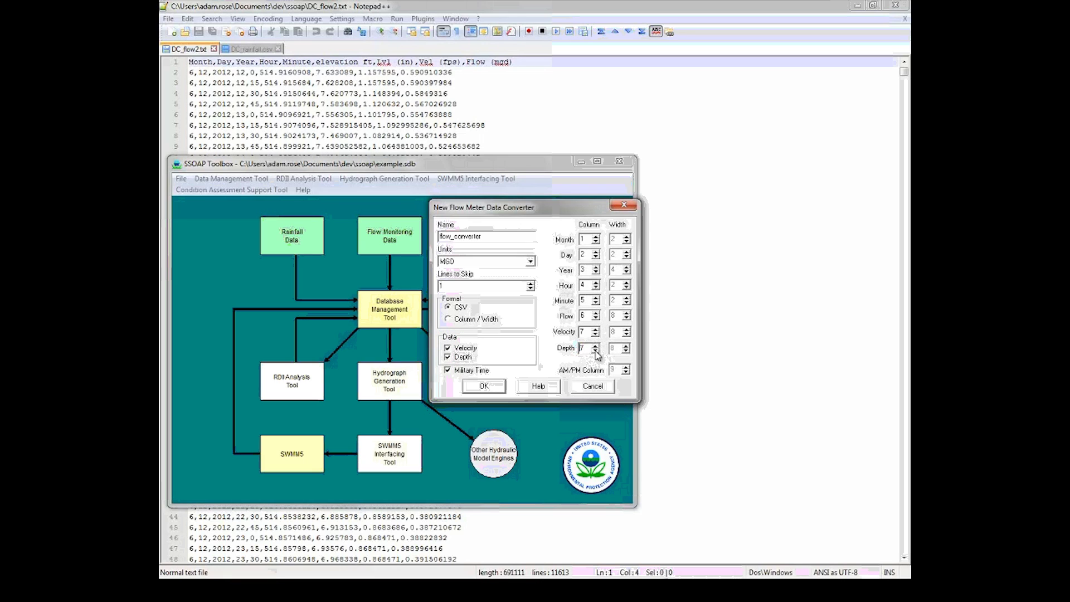
left_click(595, 331)
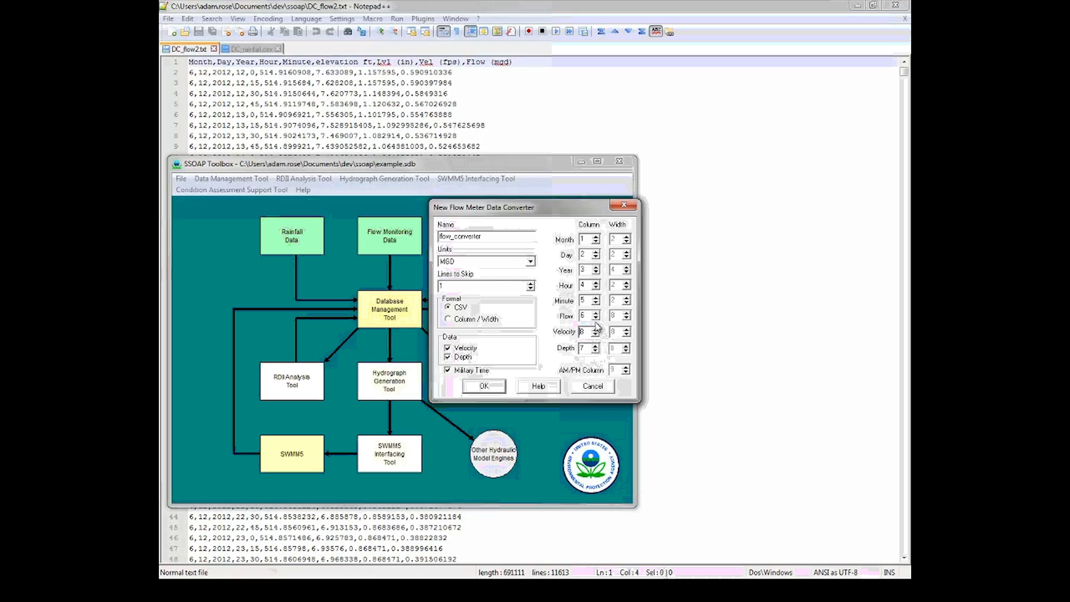
left_click(596, 314)
left_click(596, 314)
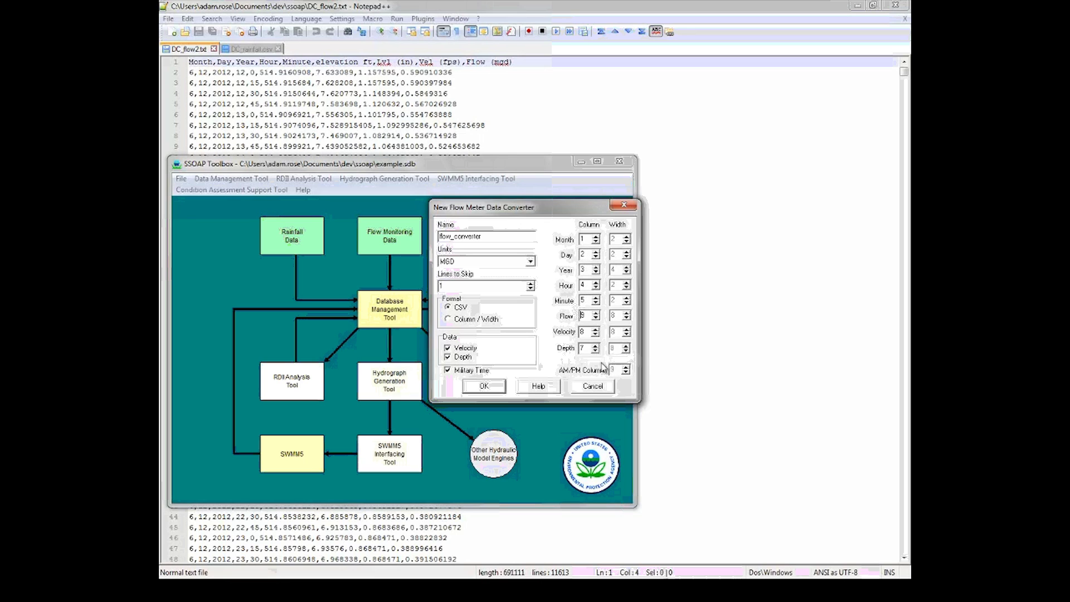
left_click(468, 384)
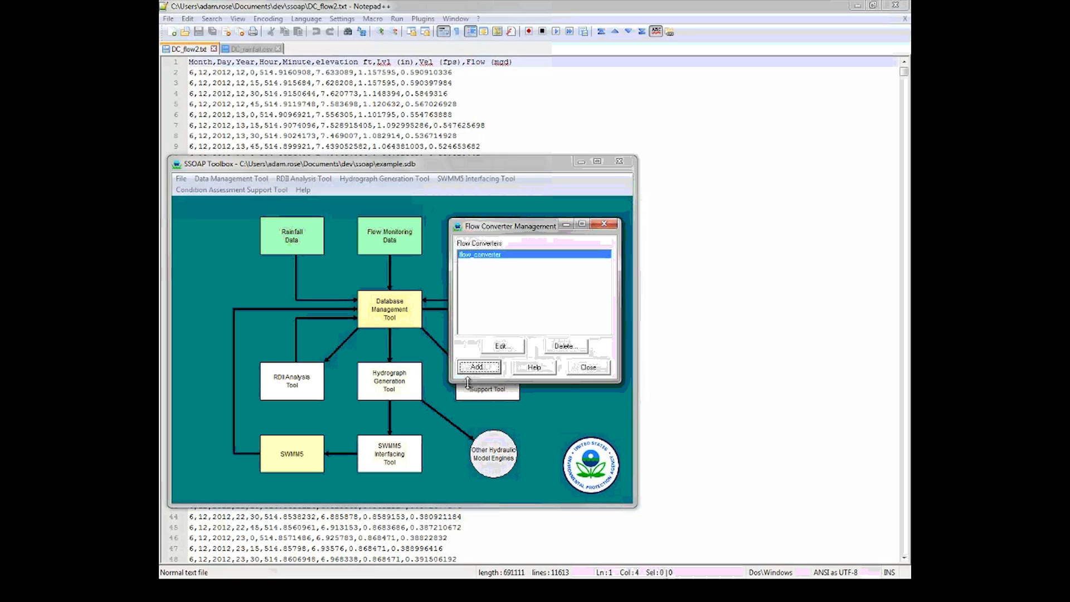
left_click(597, 370)
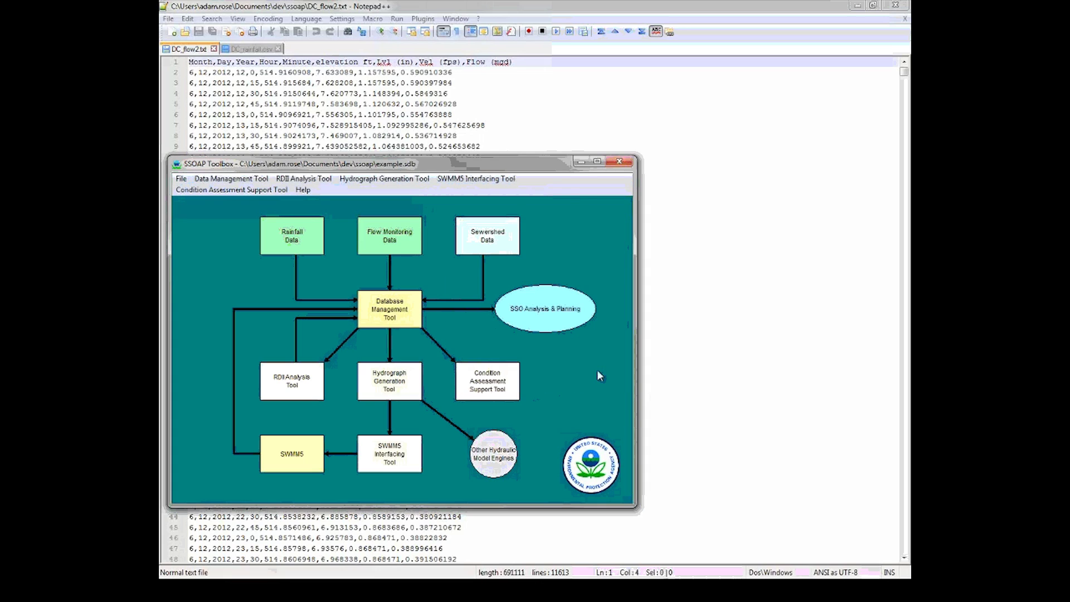
Maximize the SSOAP Toolbox window and import DC_flow2.txt into New_Meter with flow_converter over the entire date range.
left_click(403, 220)
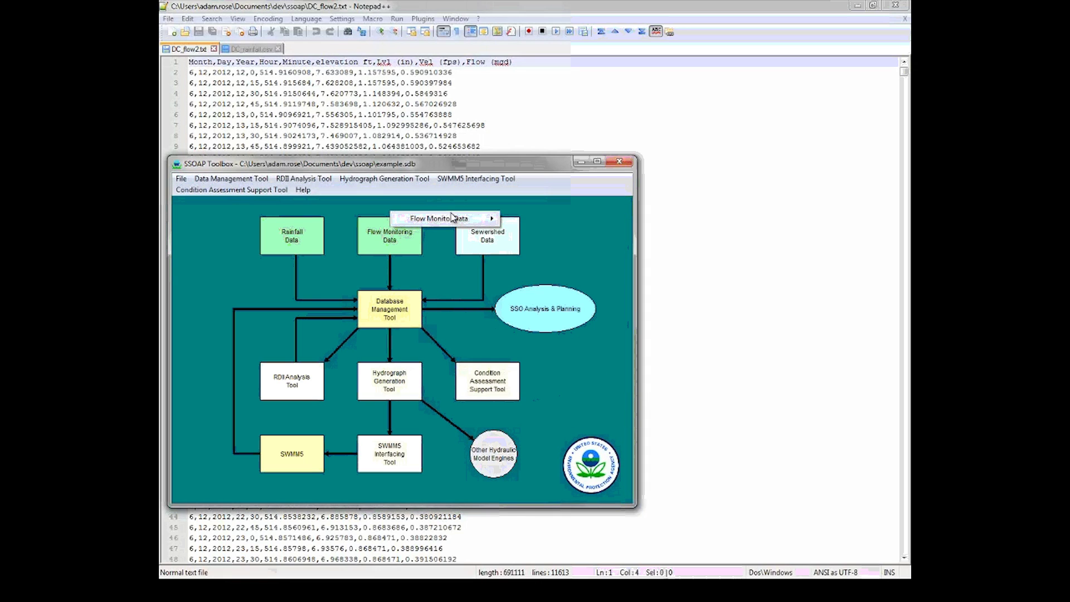
mouse_move(452, 218)
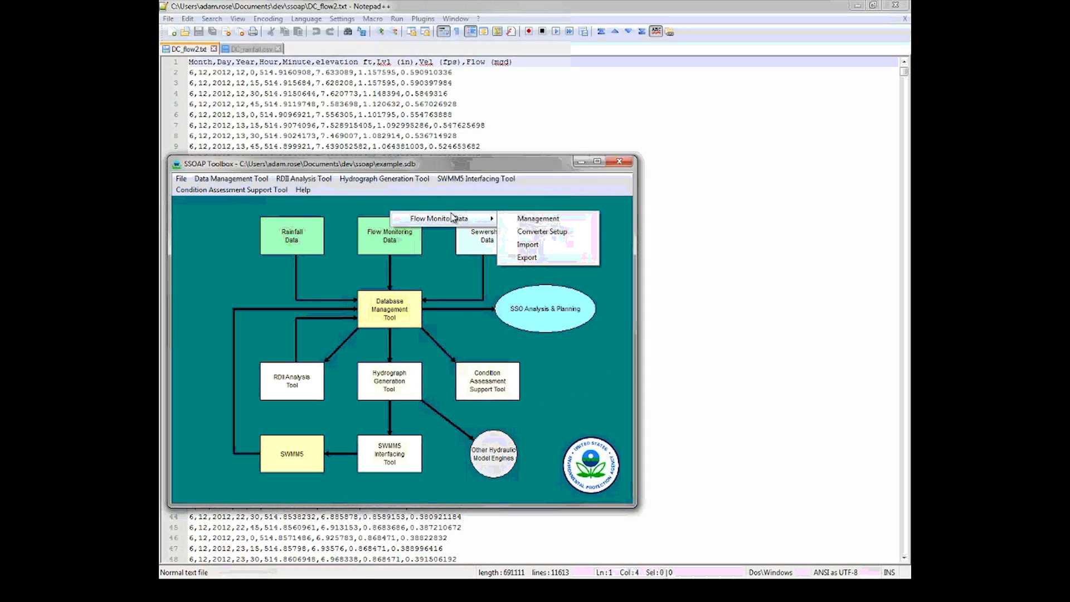
left_click(596, 162)
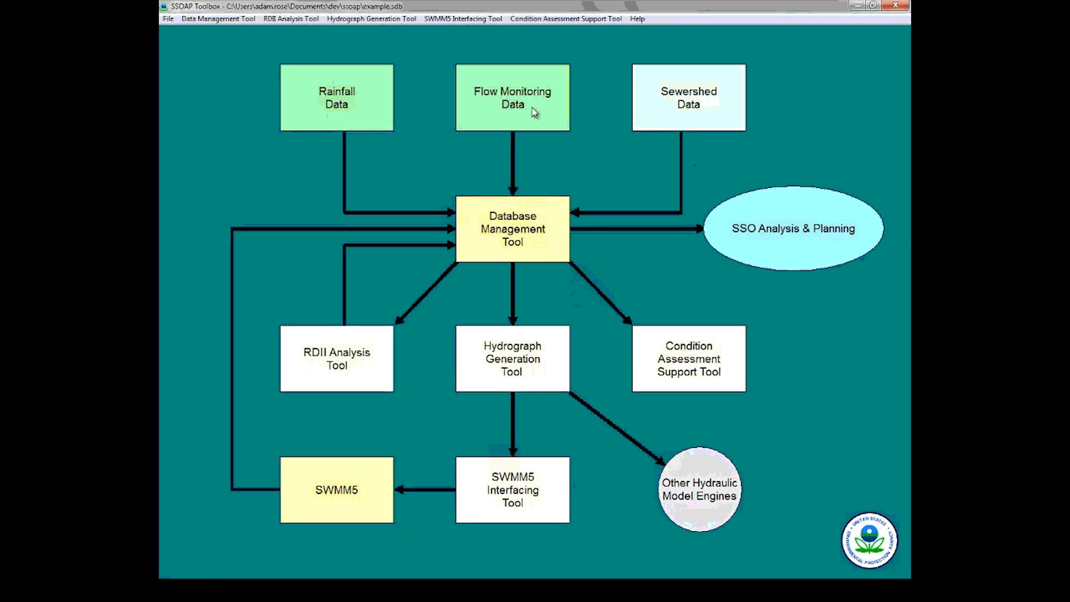
left_click(516, 67)
mouse_move(572, 71)
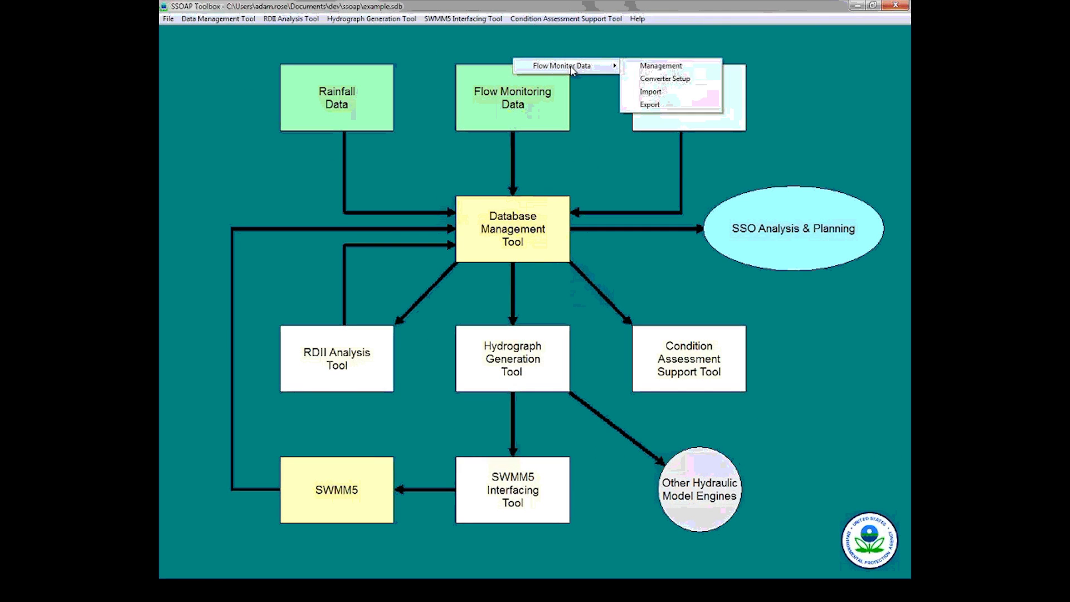
left_click(650, 91)
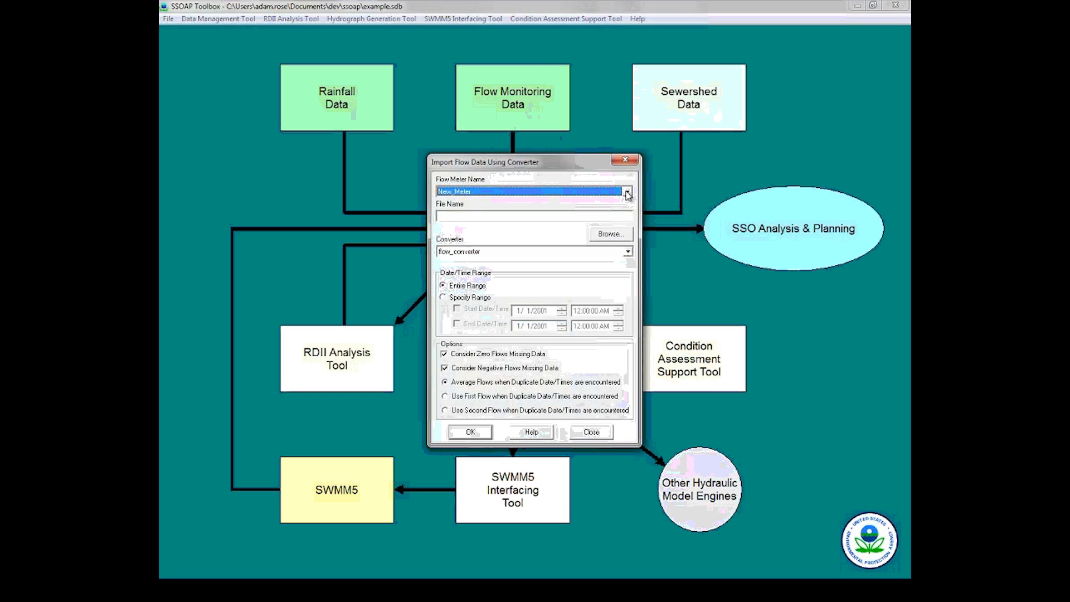
left_click(611, 233)
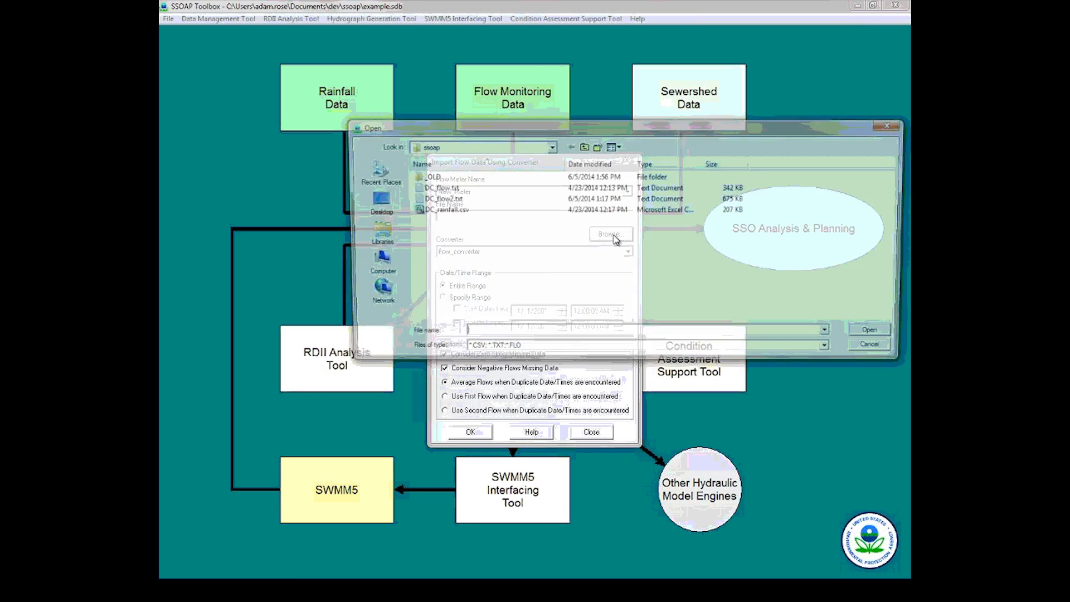
double_click(464, 199)
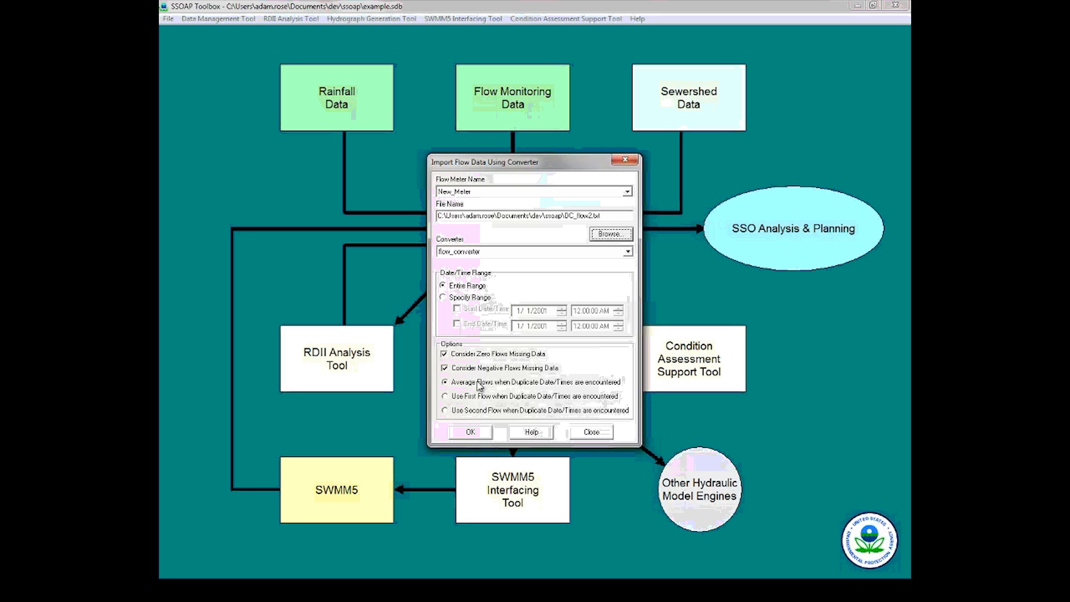
left_click(478, 432)
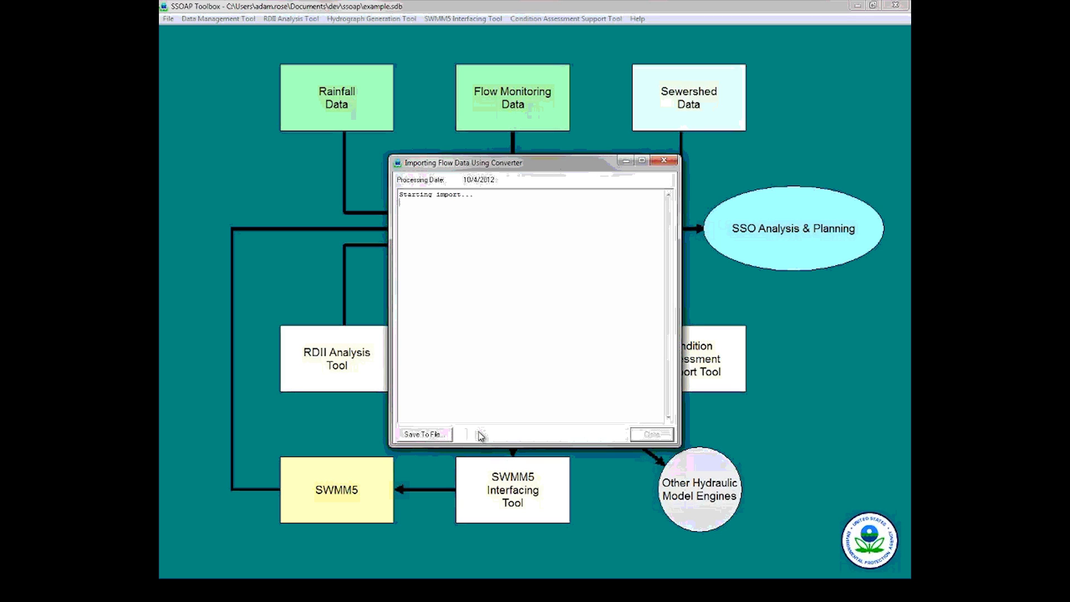
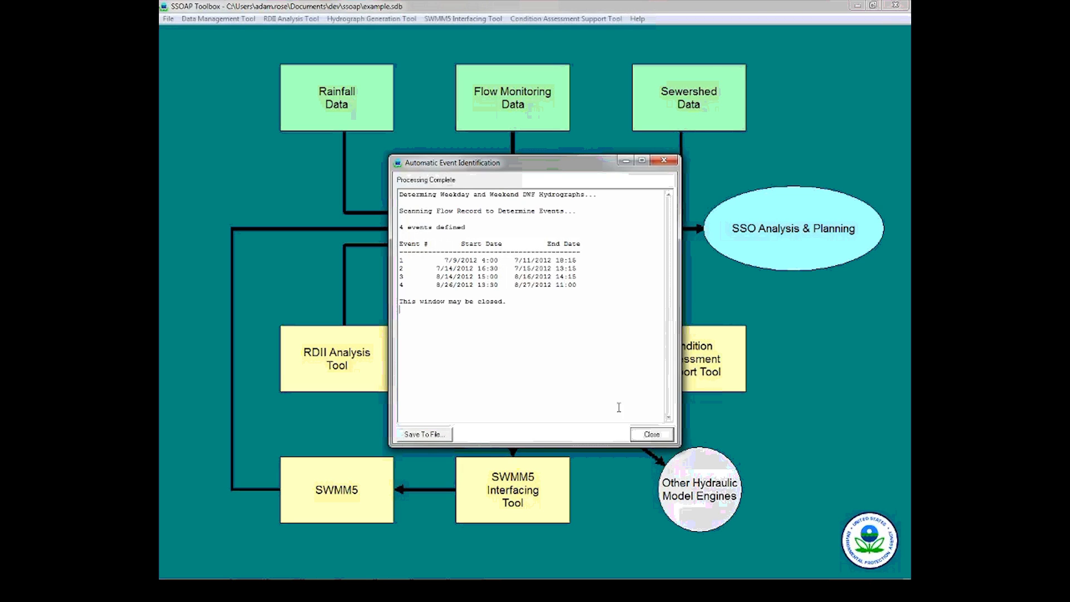
Close the automatic event identification report and dialog, and review the RDII event table for New Analysis.
left_click(652, 434)
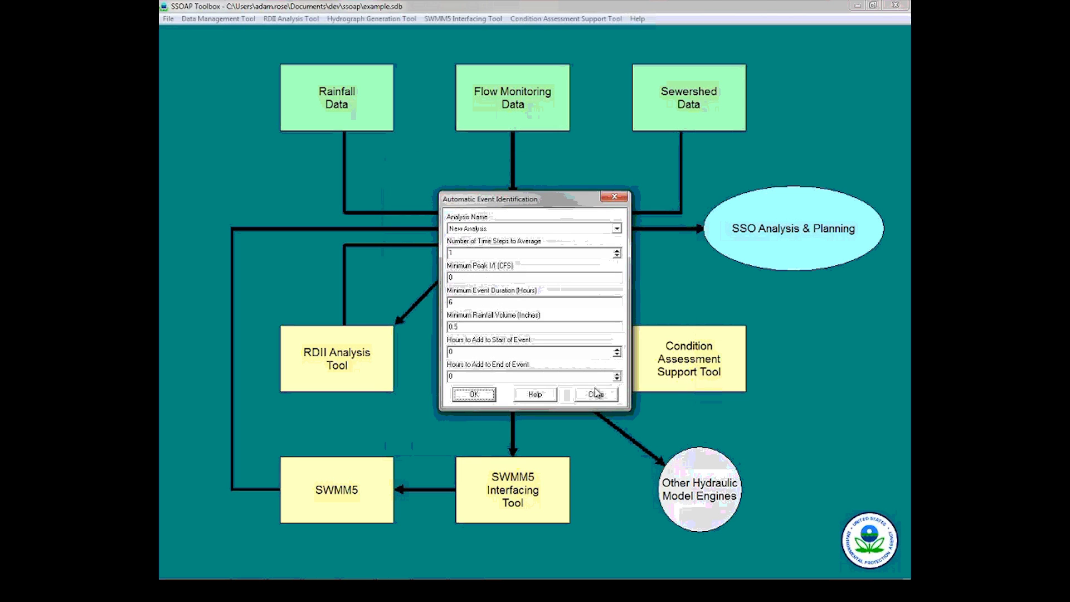
left_click(596, 395)
left_click(375, 371)
mouse_move(430, 328)
mouse_move(557, 353)
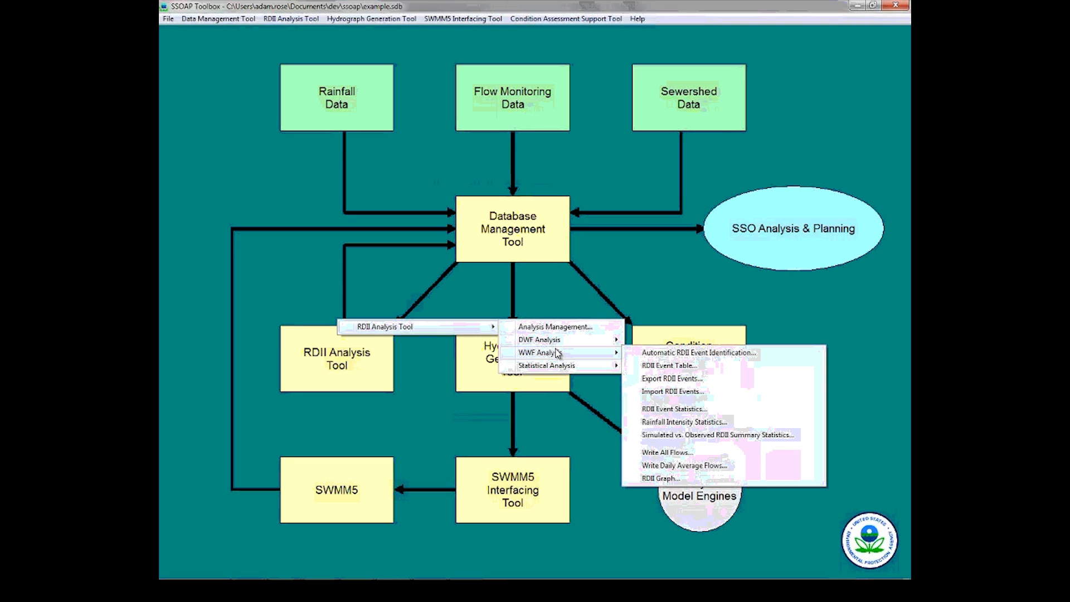
left_click(661, 369)
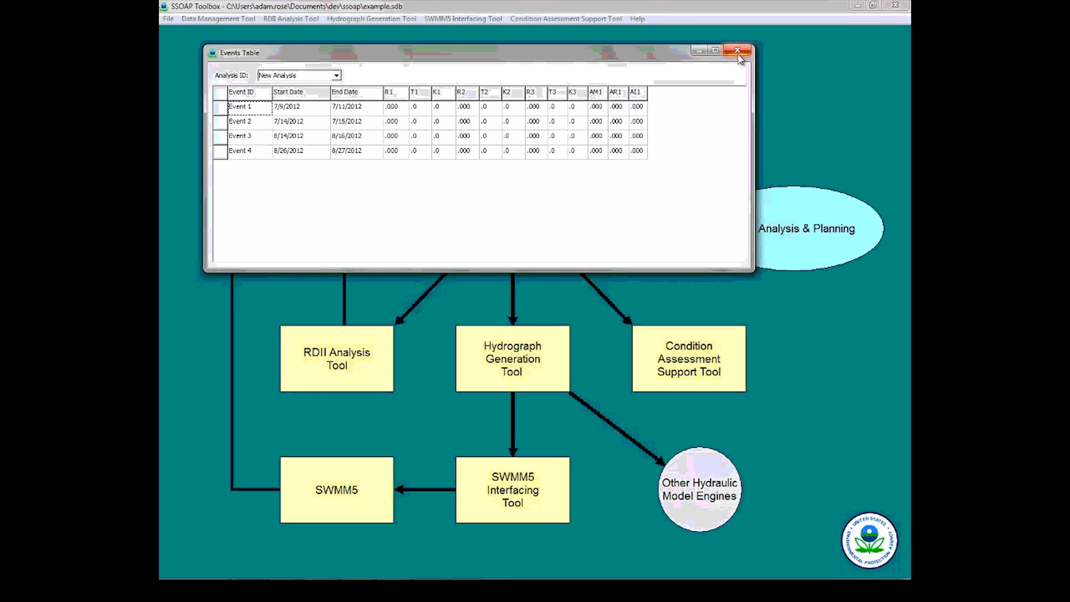
left_click(738, 53)
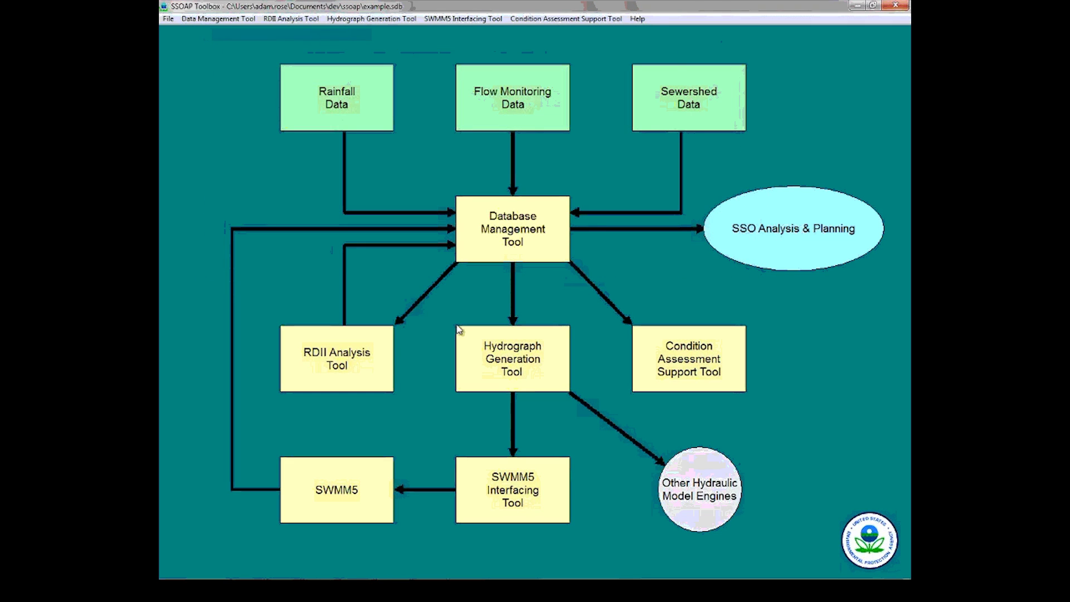
Open the RDII graph for New Analysis and maximize its window.
left_click(386, 350)
mouse_move(479, 327)
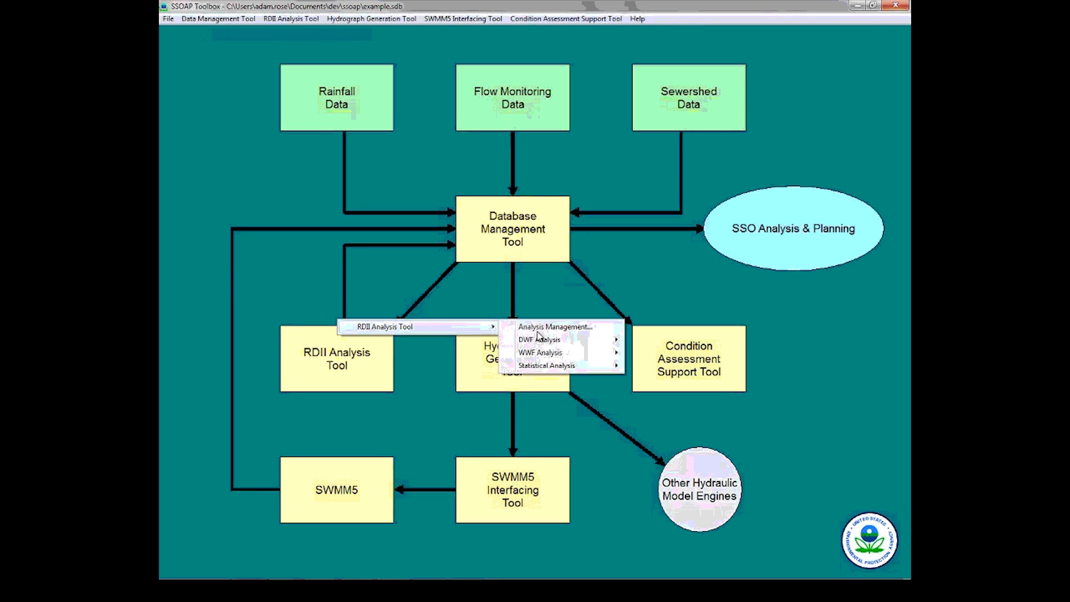
mouse_move(588, 357)
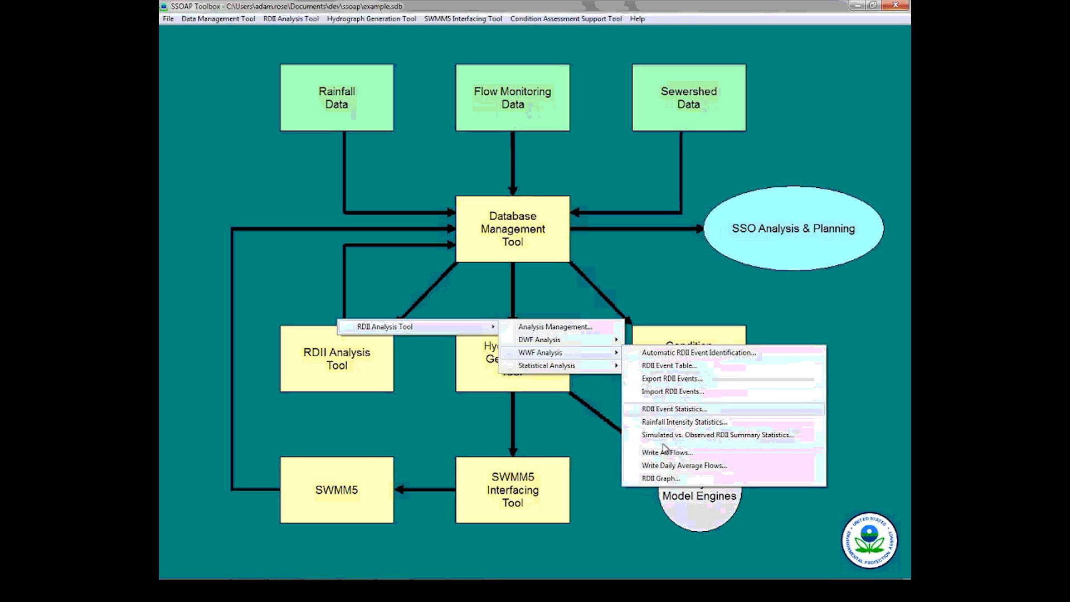
left_click(660, 479)
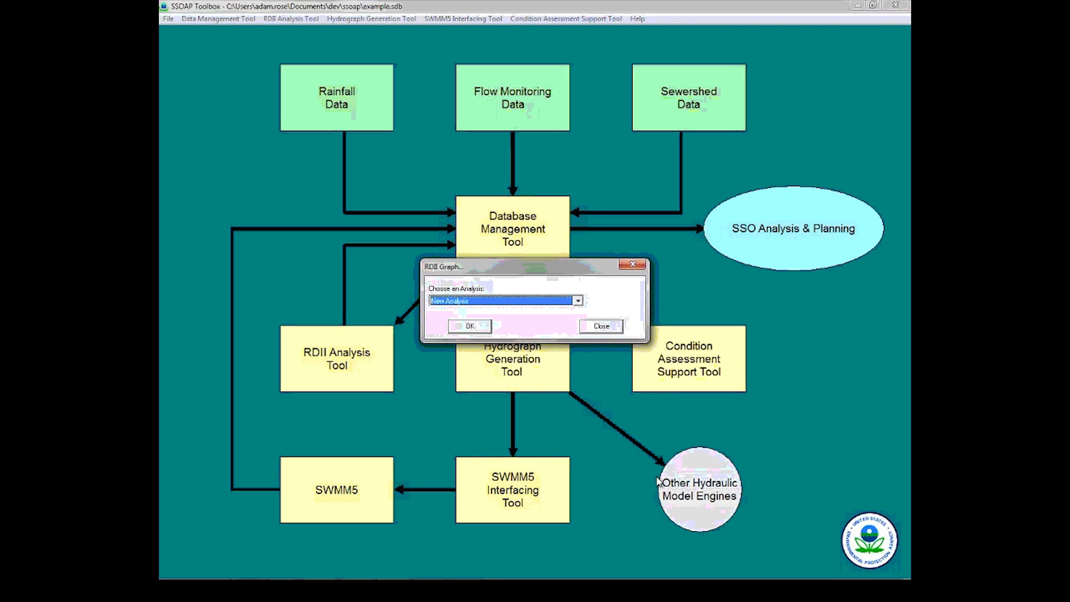
left_click(470, 326)
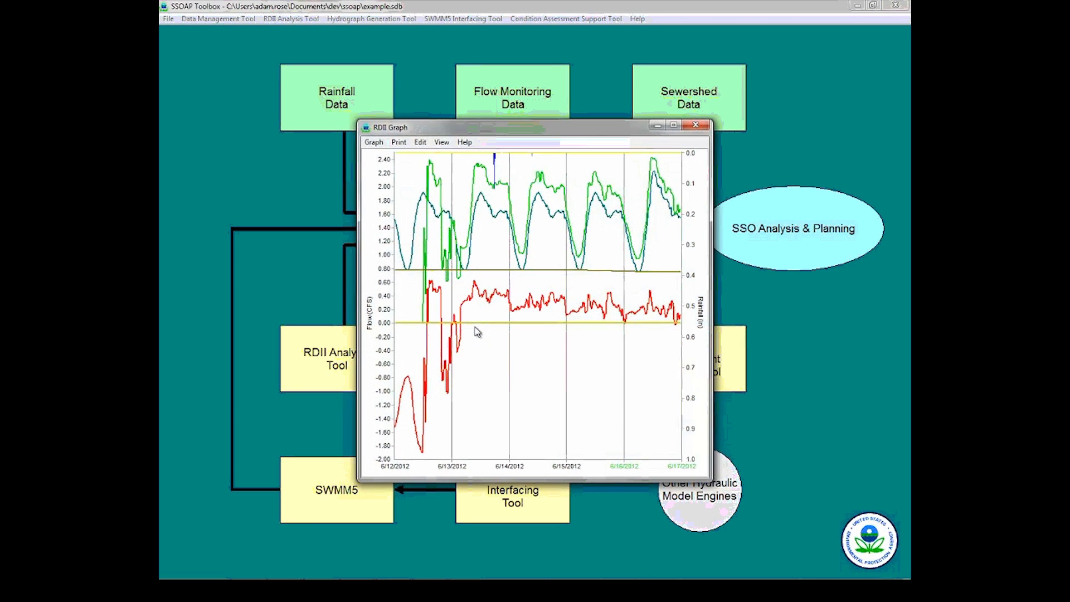
left_click(673, 125)
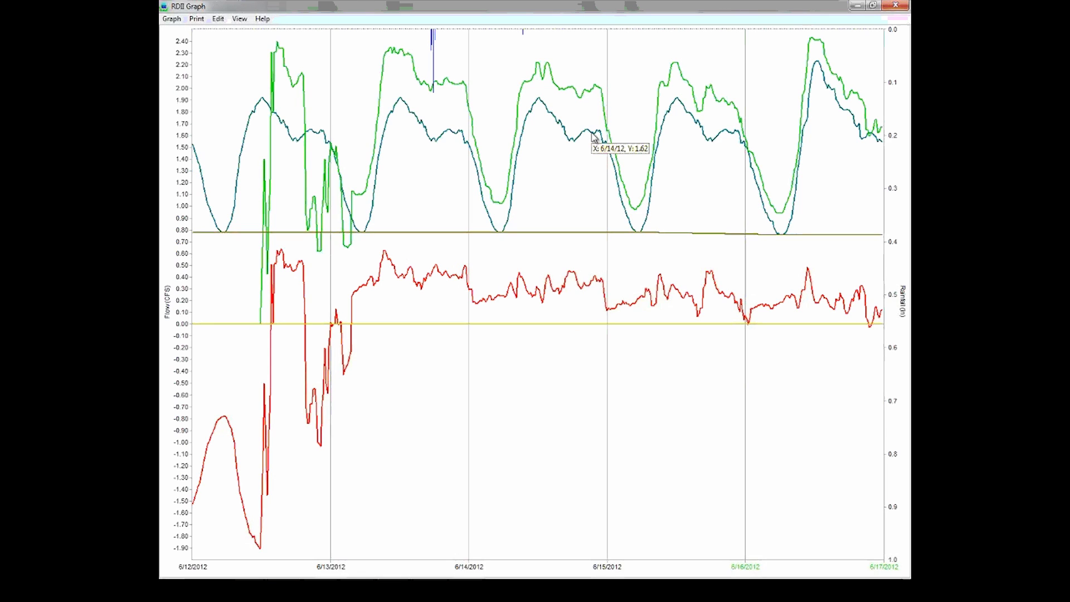
Hide the Average DWF, Observed Flow and DWF Adj curves in the RDII graph.
left_click(172, 20)
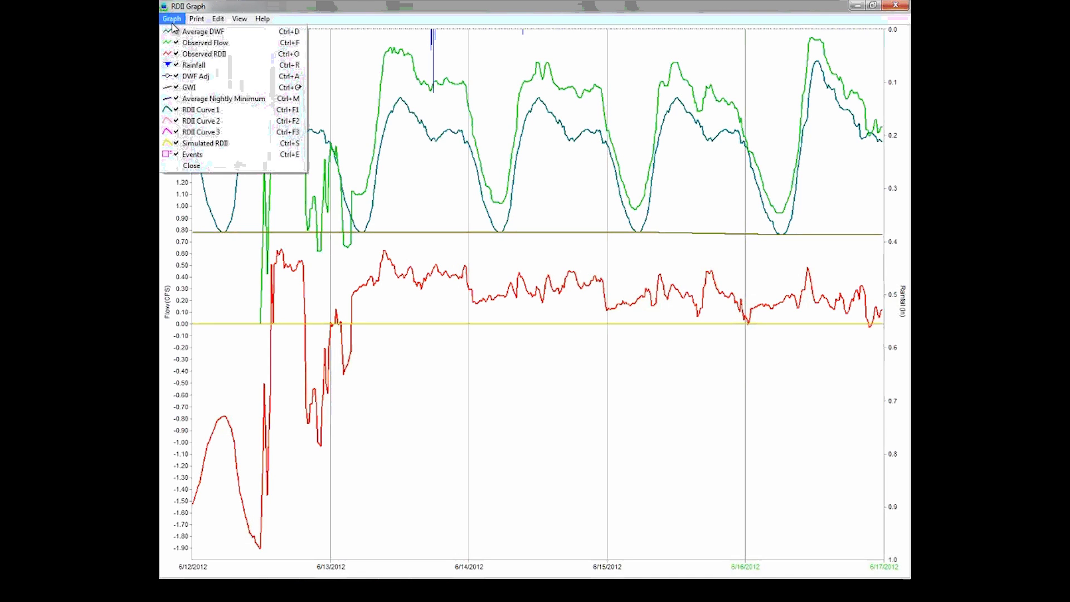
left_click(190, 32)
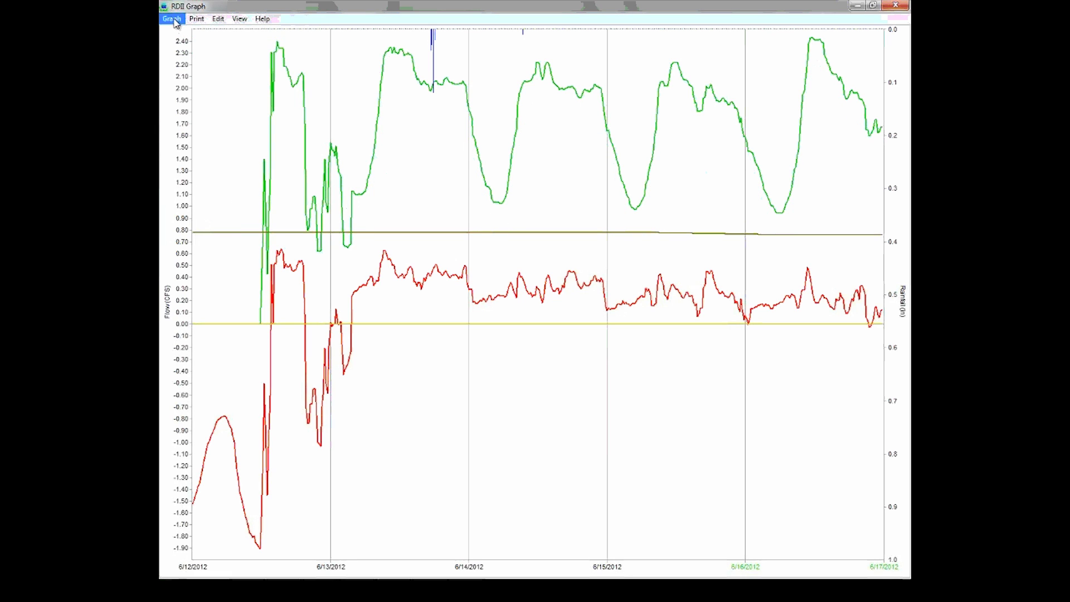
left_click(173, 20)
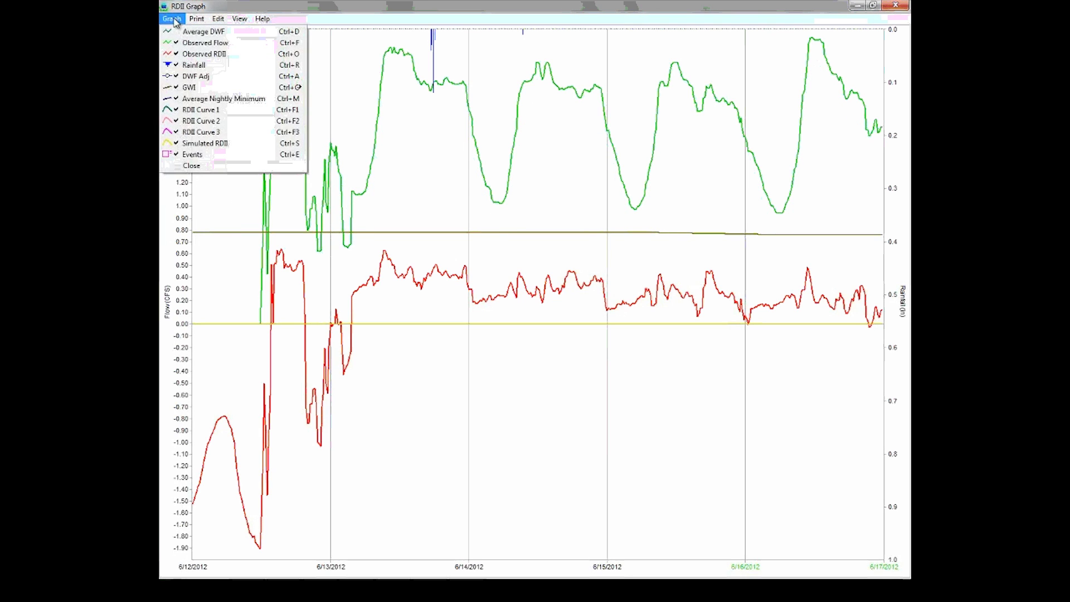
left_click(189, 45)
left_click(172, 19)
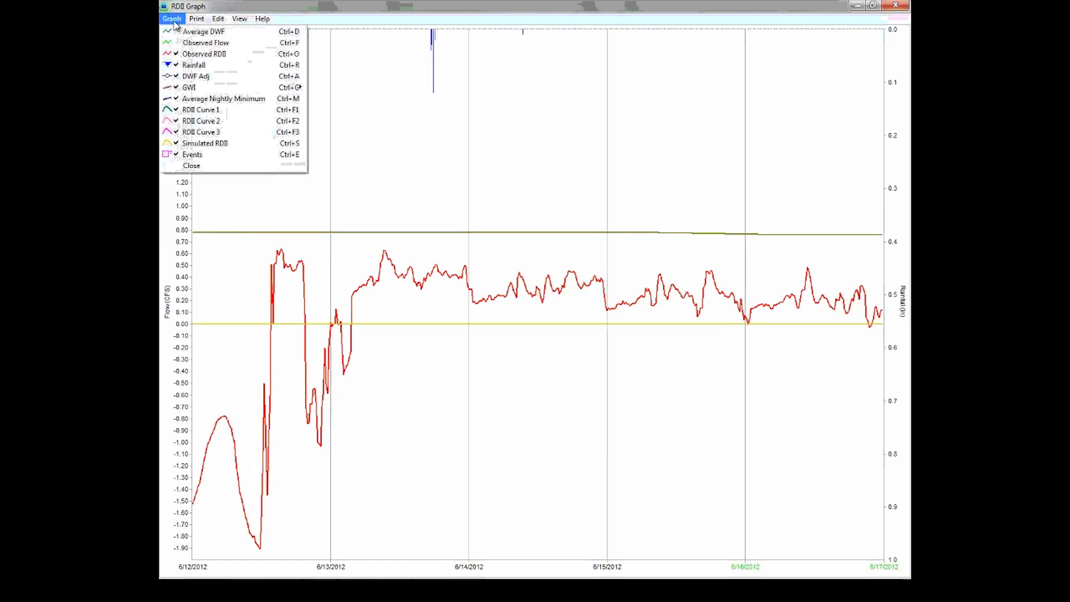
left_click(205, 77)
Turn off the GWI and Average Nightly Minimum curves in the graph.
left_click(172, 19)
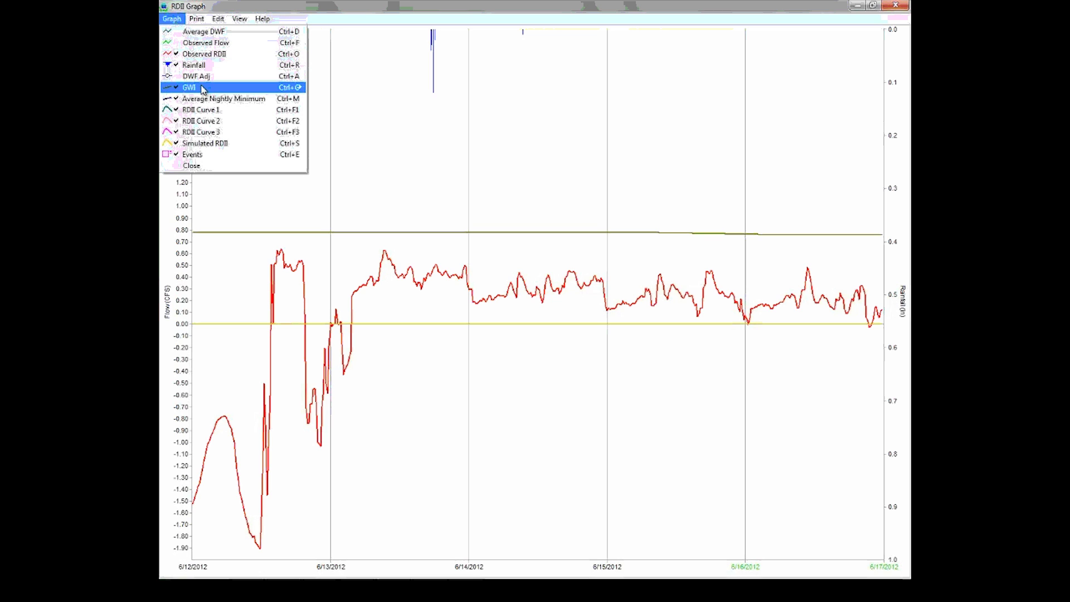
mouse_move(212, 76)
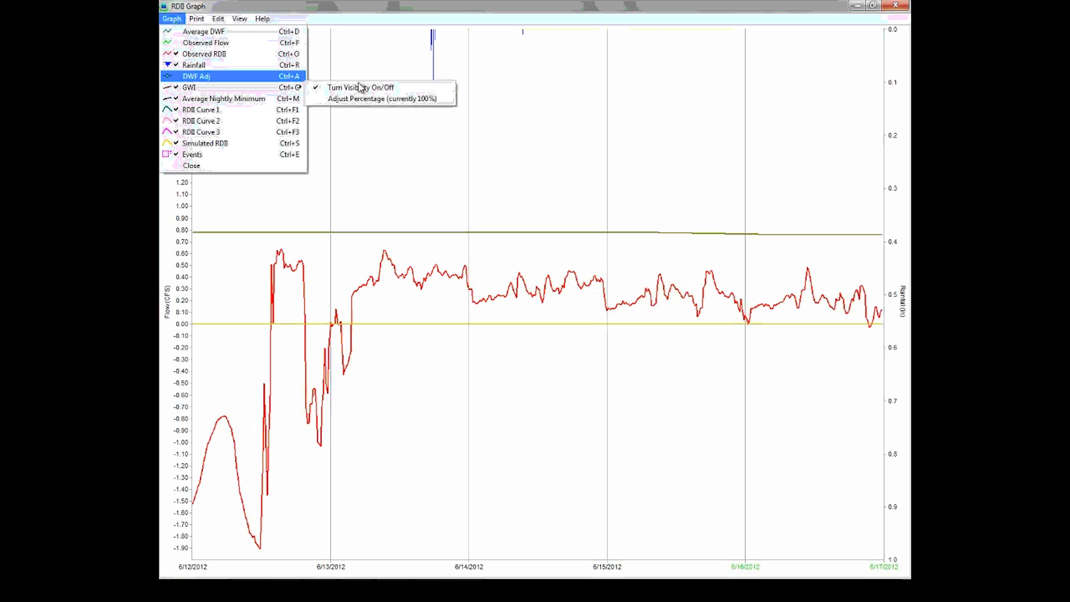
left_click(361, 88)
left_click(173, 19)
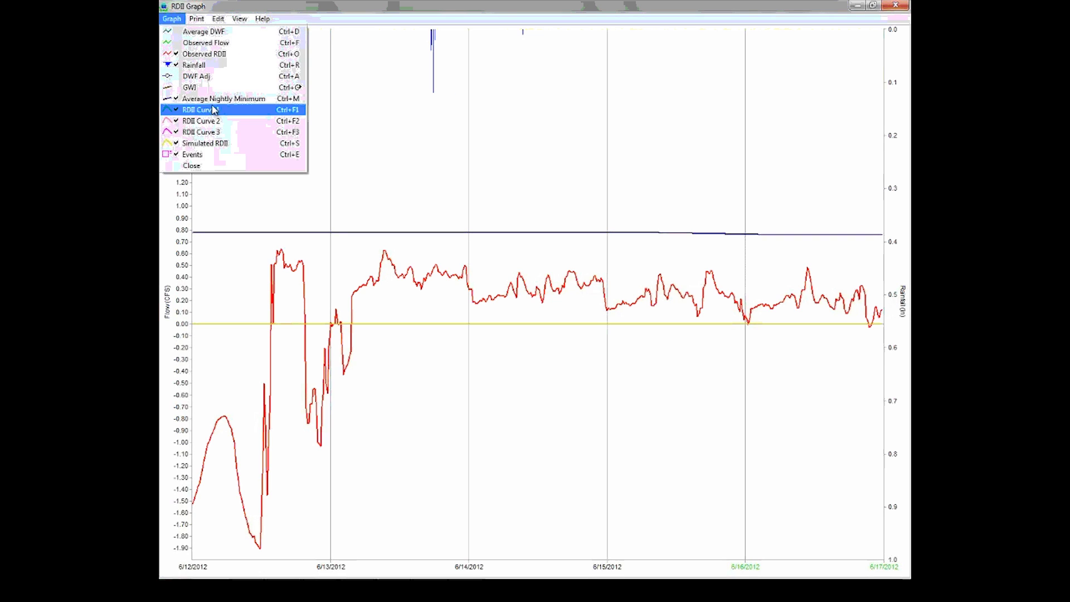
left_click(213, 98)
Open the RDII event editor, step forward through the events to event 4, and return to event 1.
left_click(172, 19)
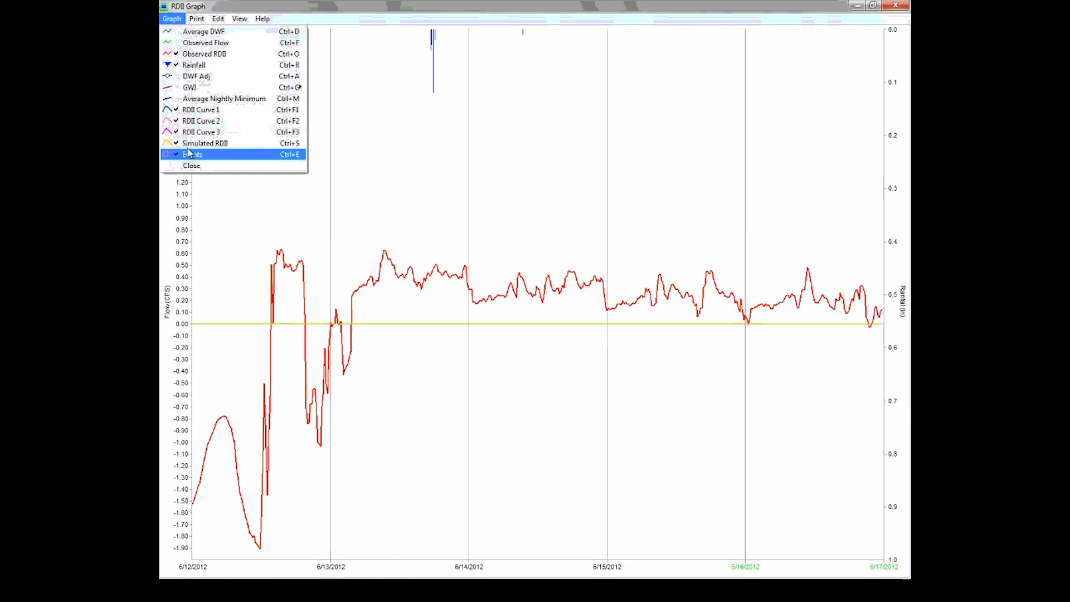
left_click(268, 3)
left_click(173, 19)
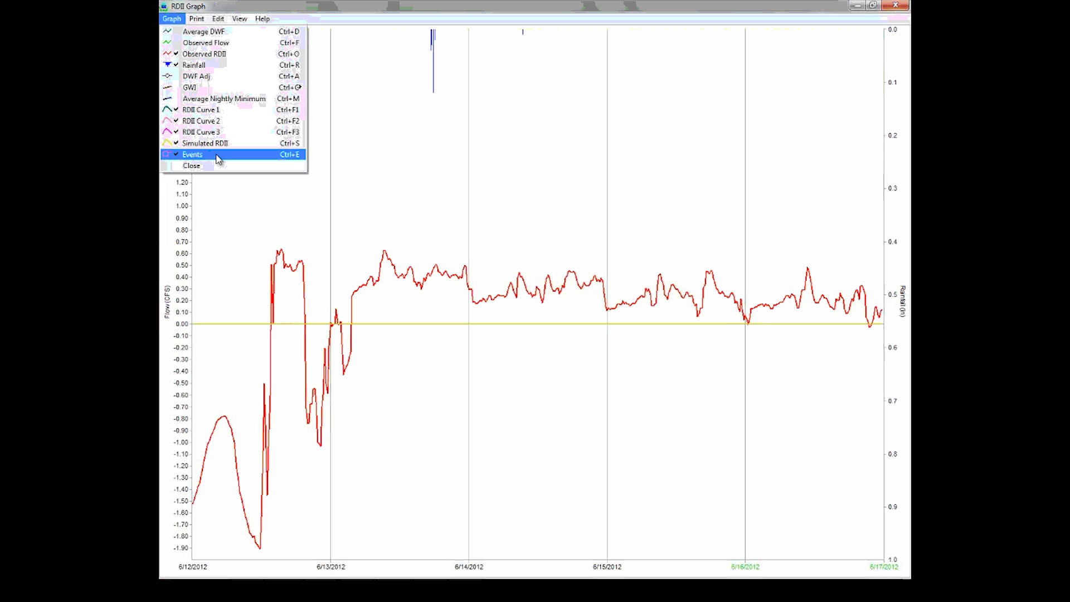
mouse_move(244, 22)
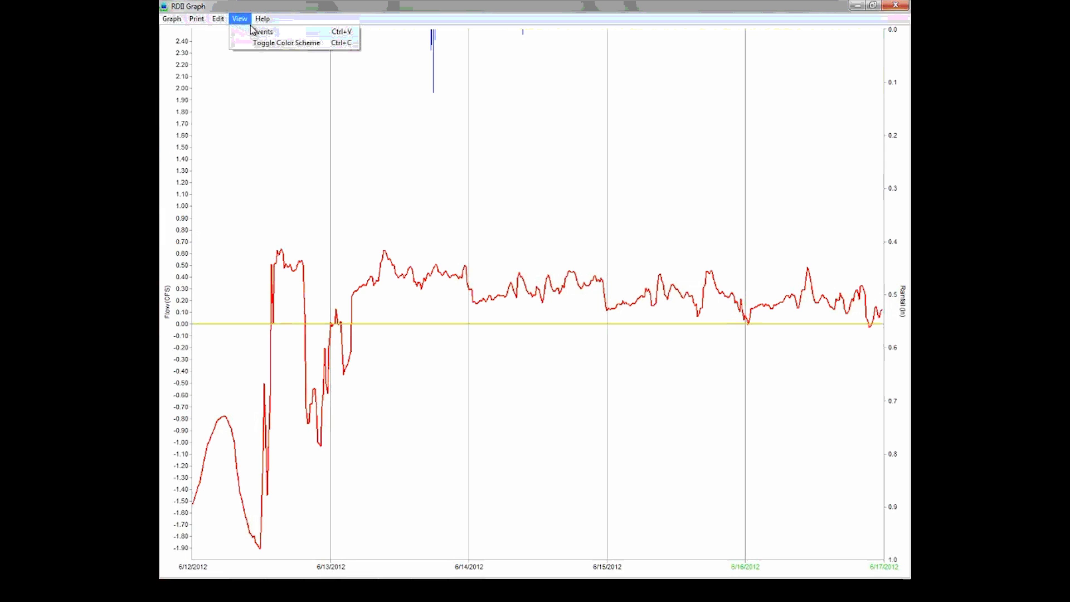
left_click(263, 32)
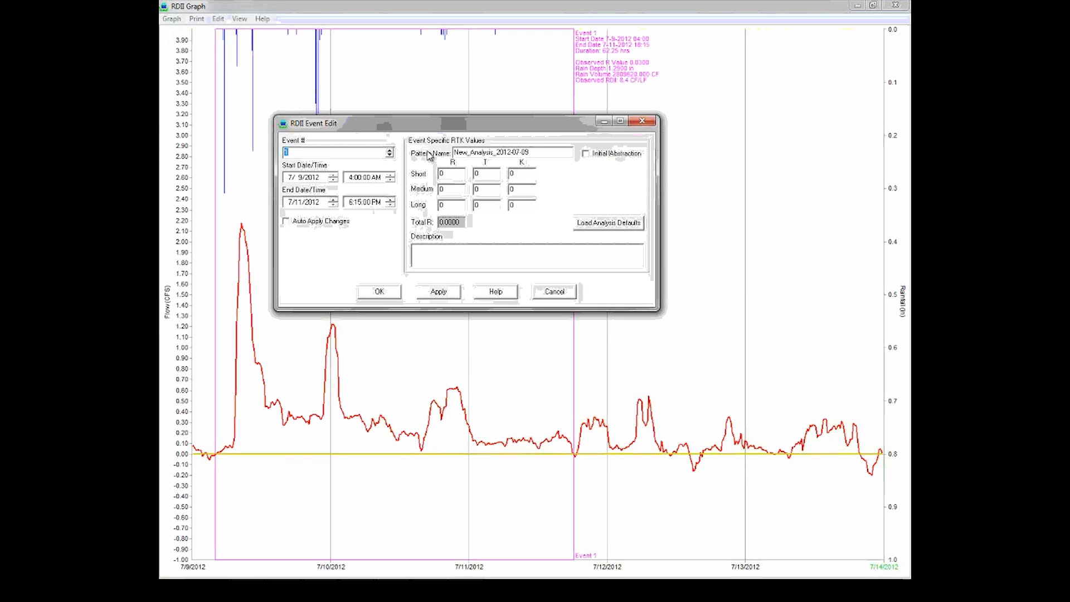
left_click(390, 150)
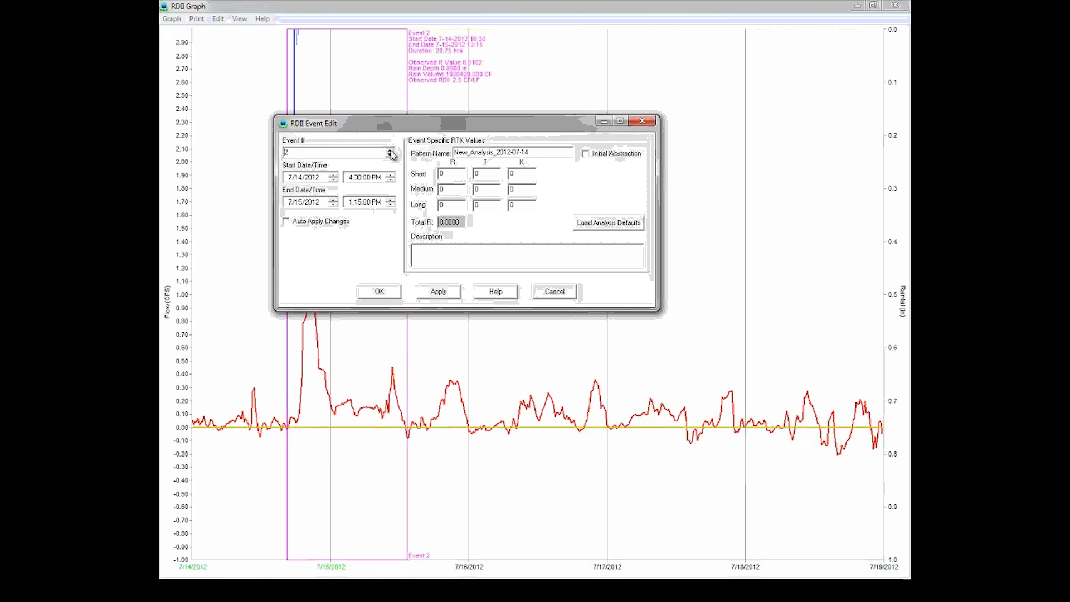
left_click(390, 150)
left_click(390, 151)
left_click(390, 155)
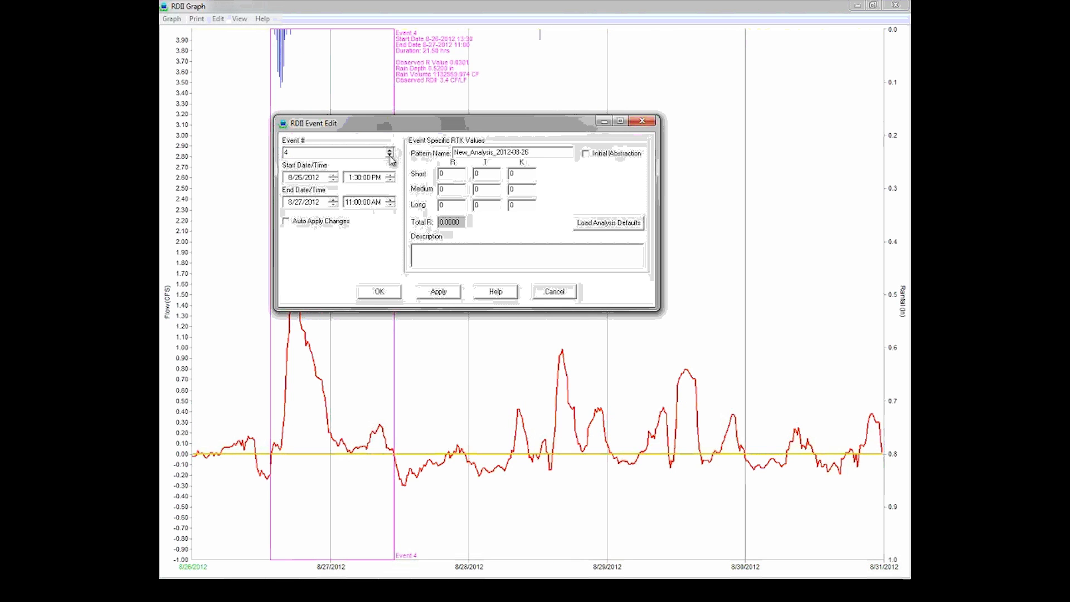
left_click(390, 155)
left_click(391, 155)
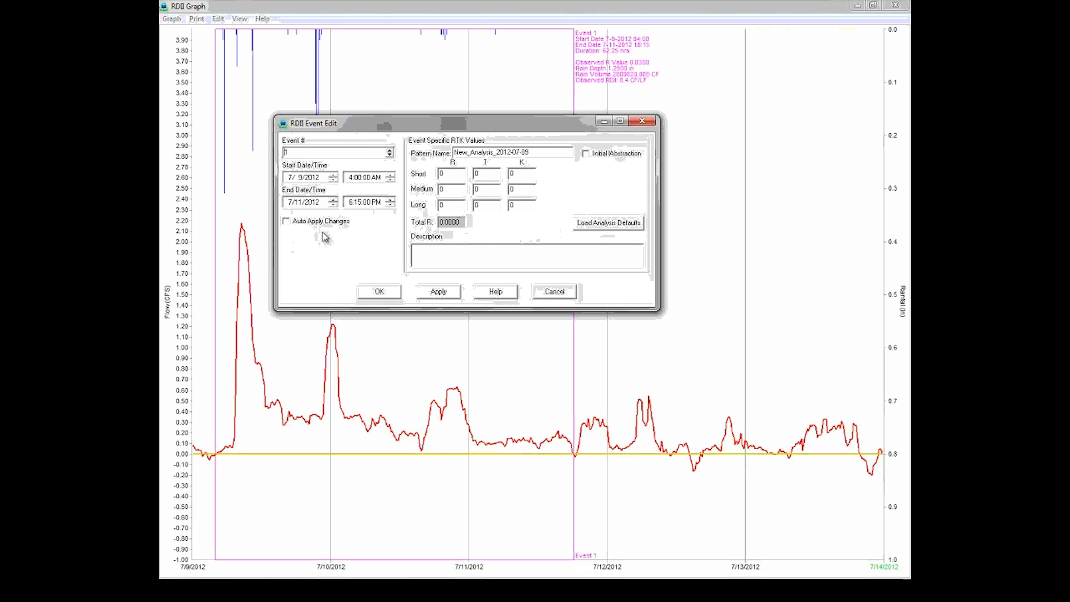
Enable Auto Apply Changes and try adjusting the start time of event 1, restoring it to 4:00:00 AM.
left_click(288, 223)
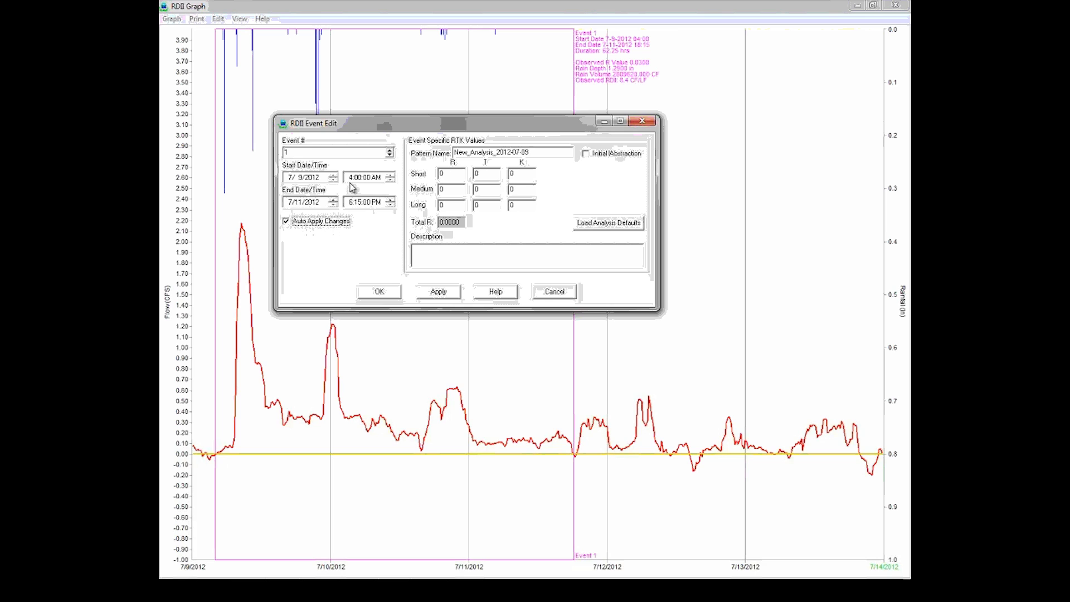
left_click(390, 176)
left_click(390, 180)
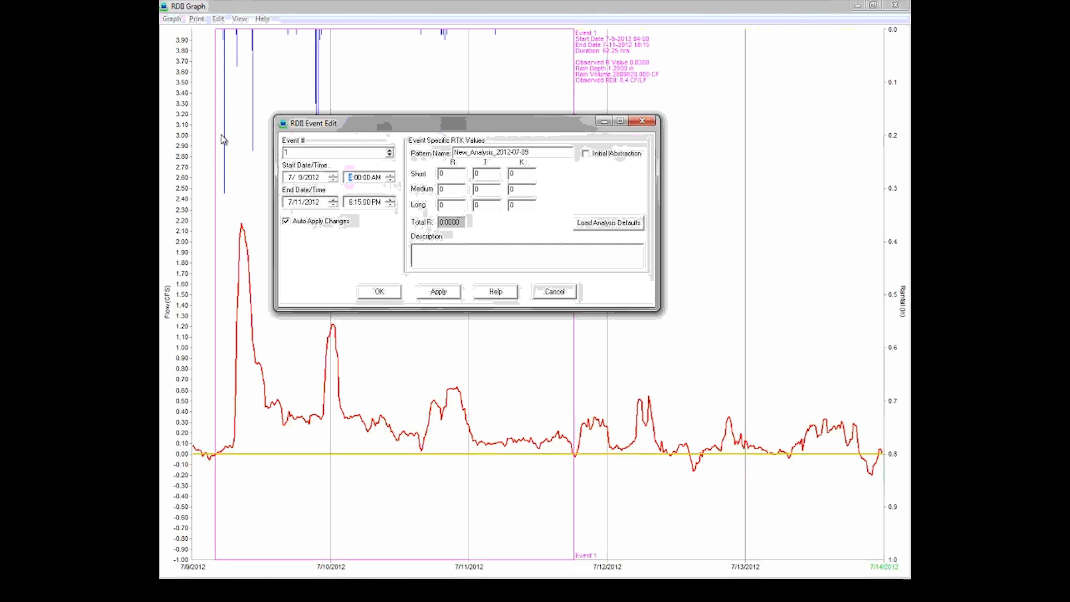
Move the event editor clear of event 1's outline, examine events 2, 3 and 4 in turn, and close the editor.
left_click_drag(491, 124, 616, 129)
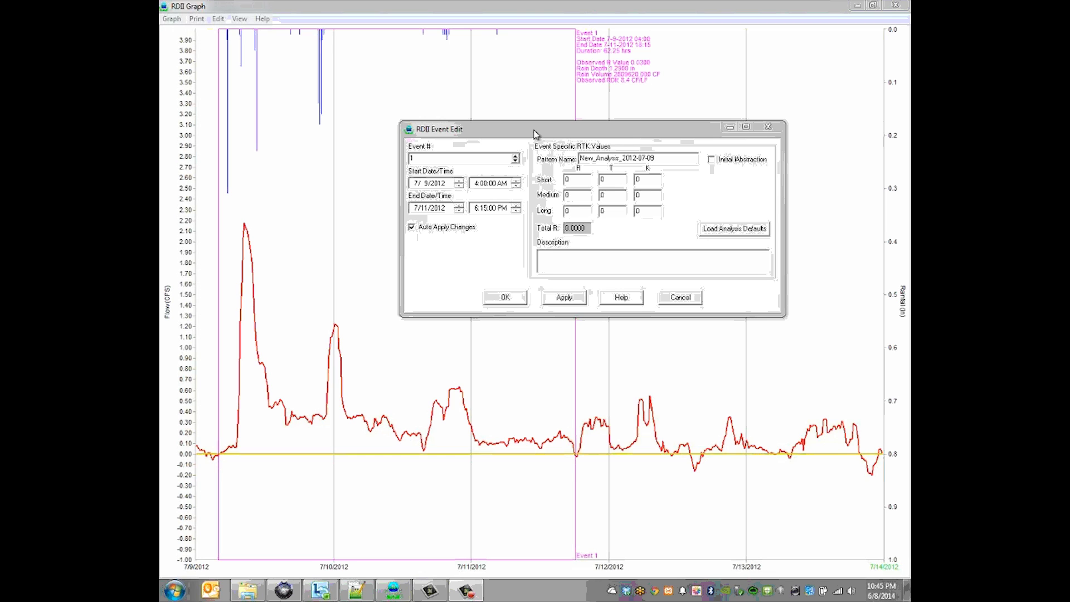
left_click(516, 158)
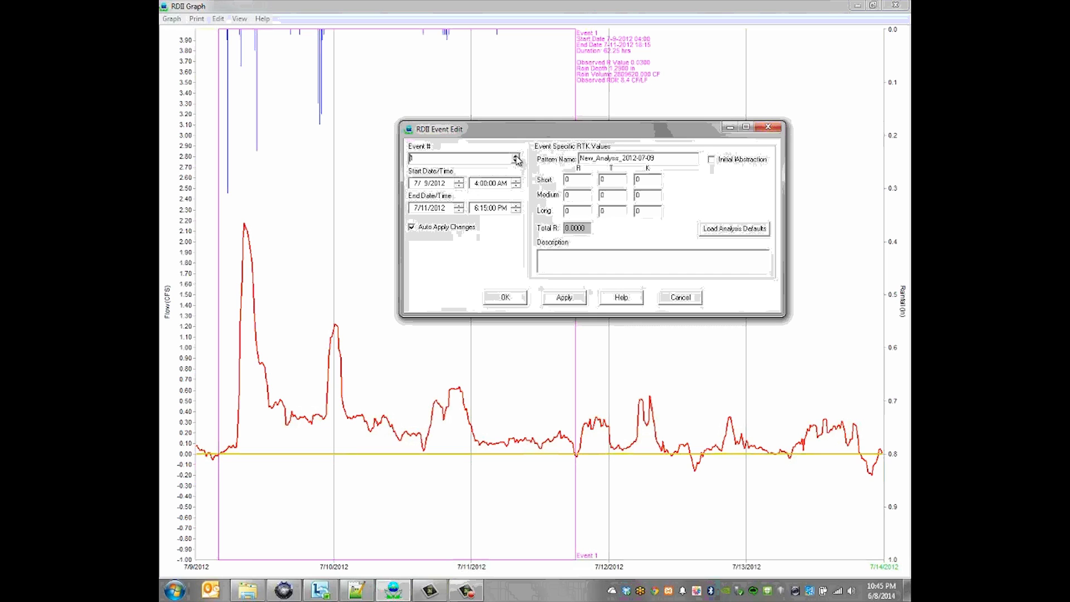
left_click(516, 157)
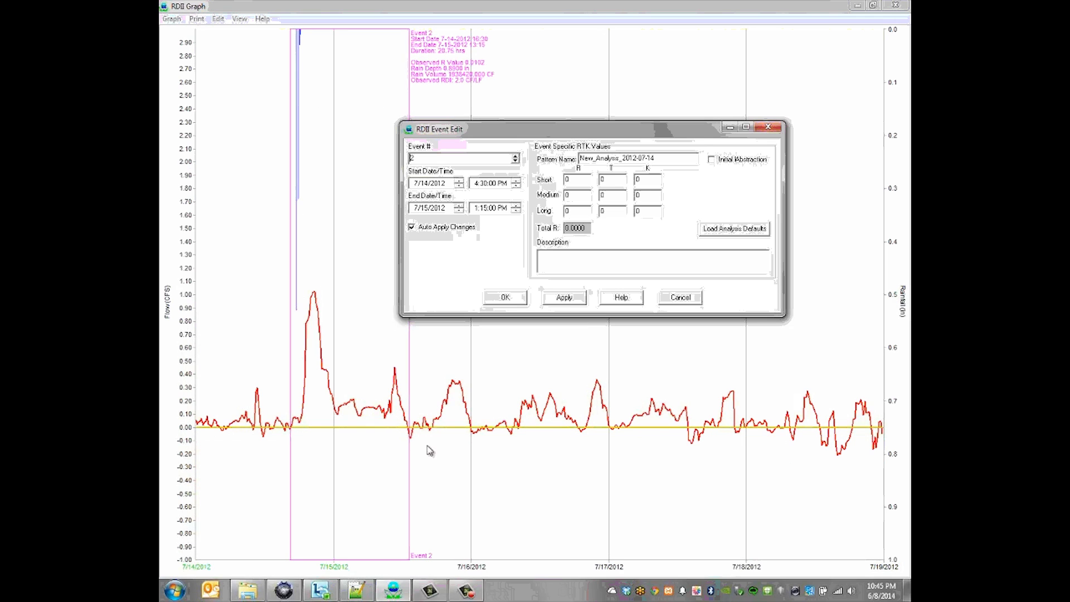
left_click(516, 156)
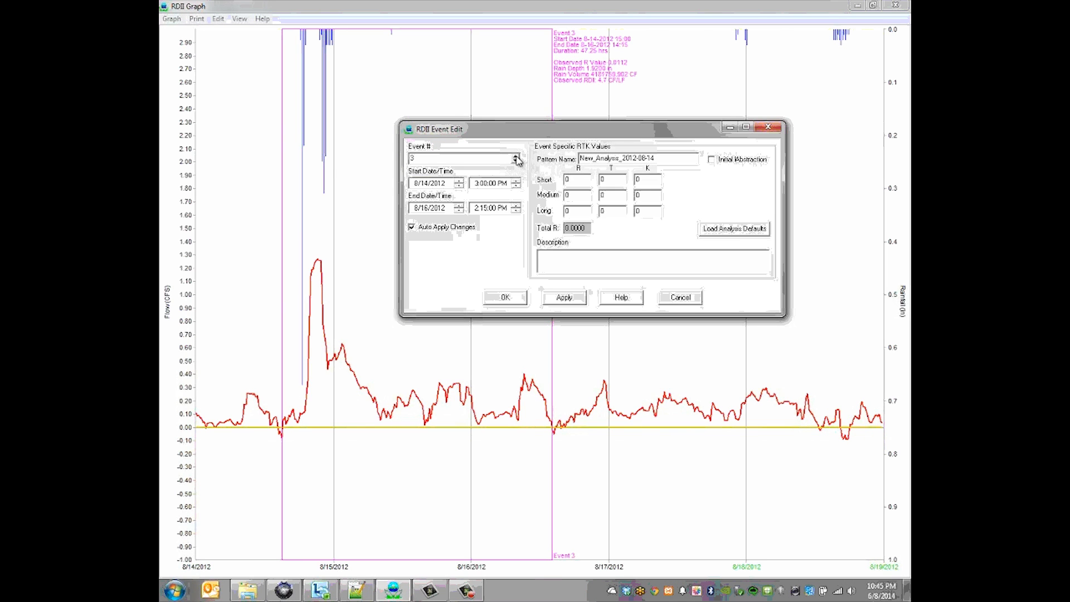
left_click(516, 156)
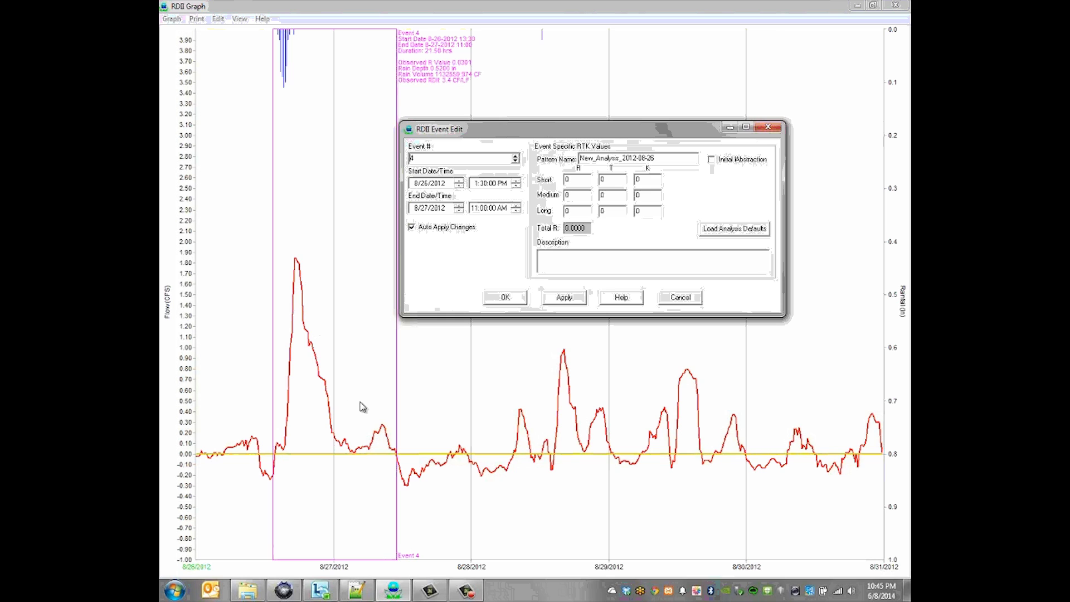
left_click(680, 297)
Show the Average DWF and Observed Flow curves in the graph again.
left_click(172, 19)
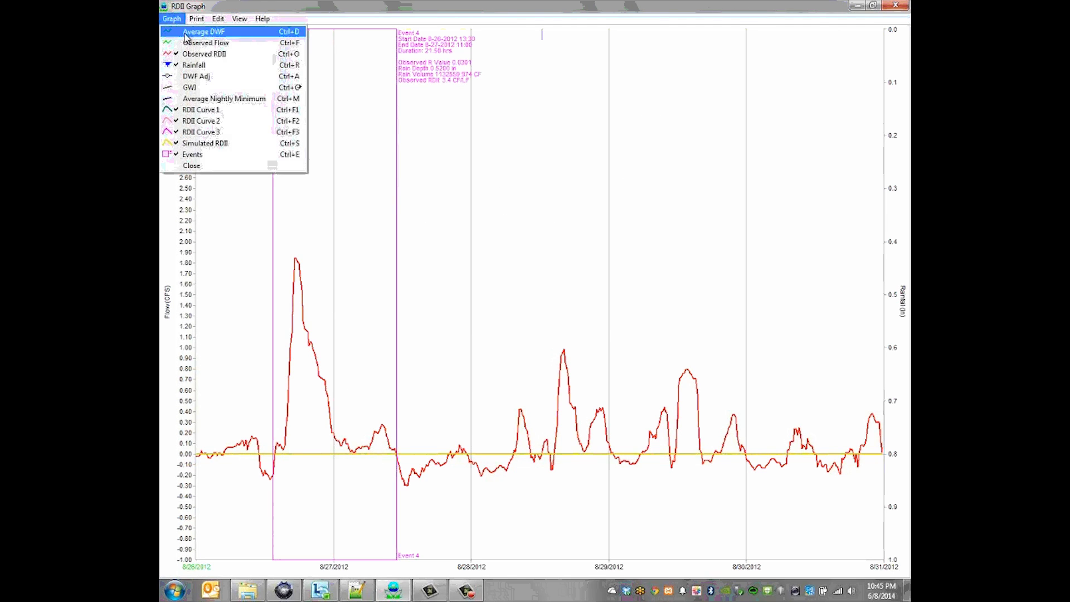
left_click(184, 32)
left_click(172, 18)
left_click(181, 43)
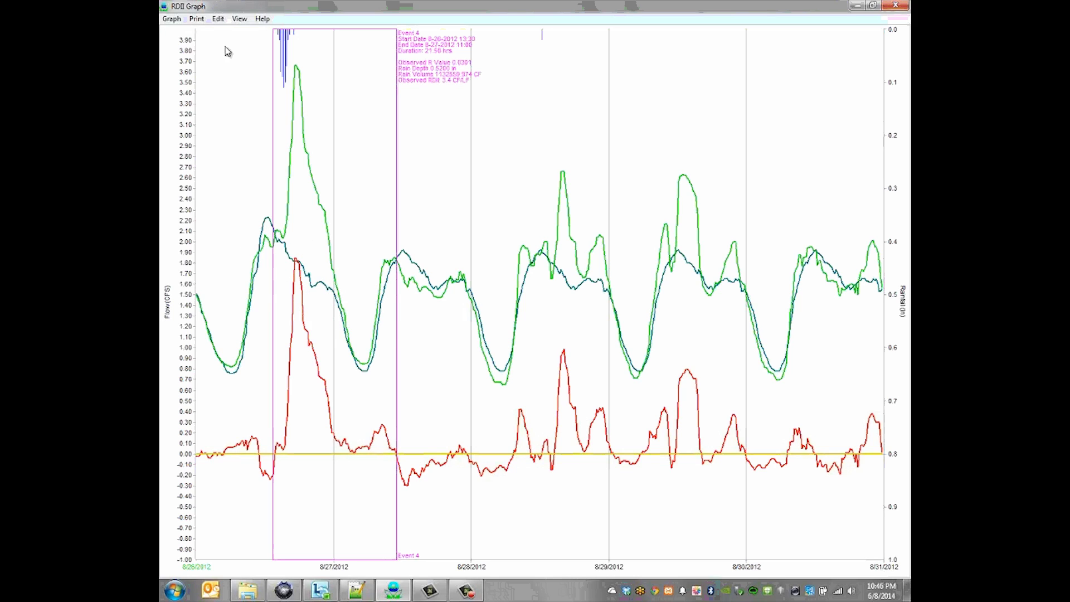
Reopen the event editor at event 4 and set its short-term R to 0.025, T to 2 and K to 4.
left_click(171, 20)
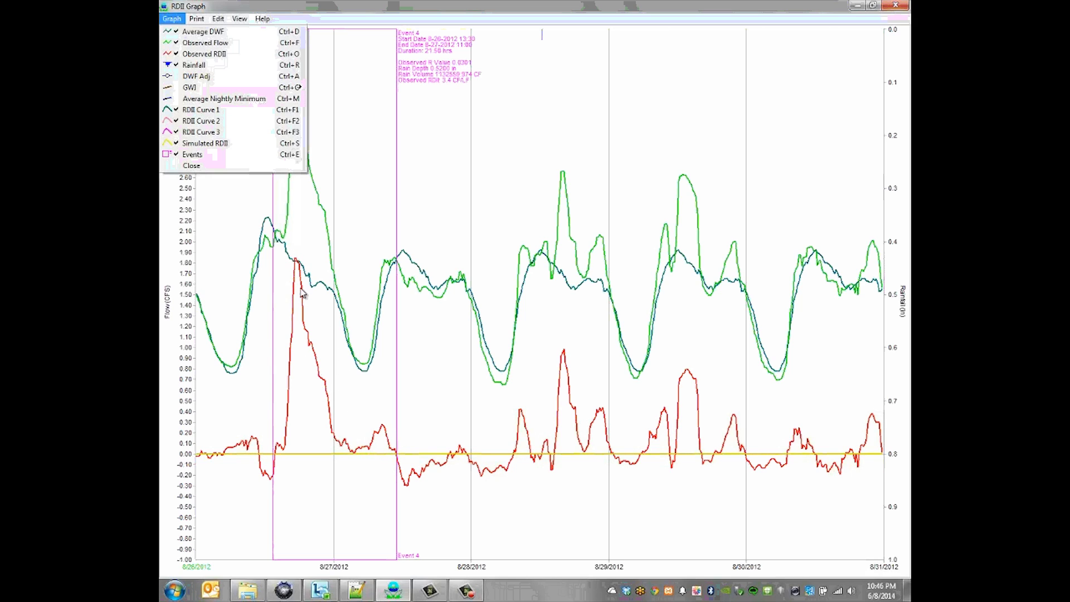
mouse_move(240, 18)
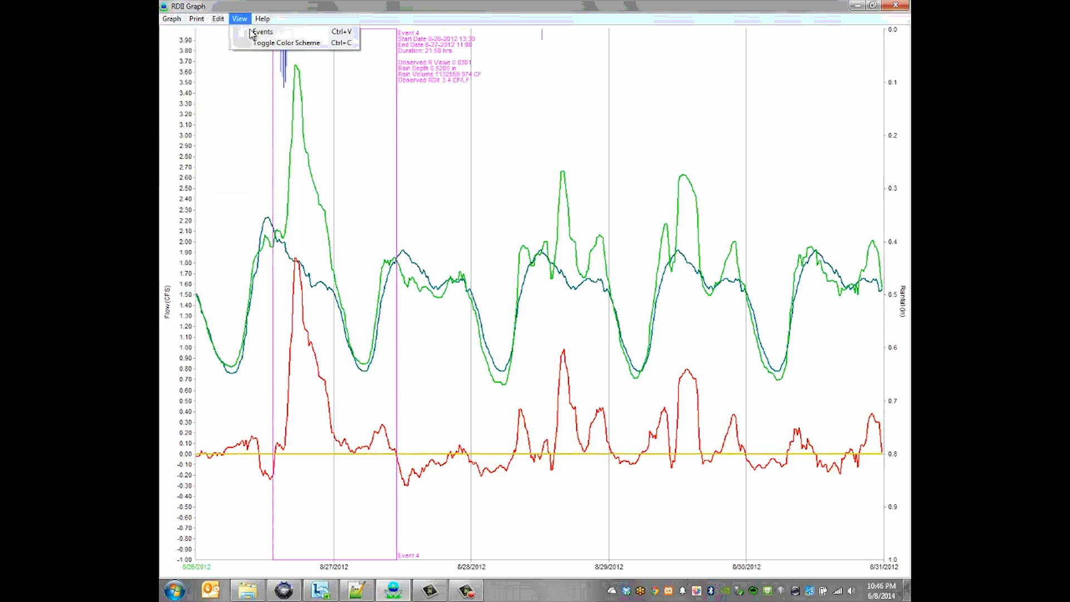
left_click(254, 32)
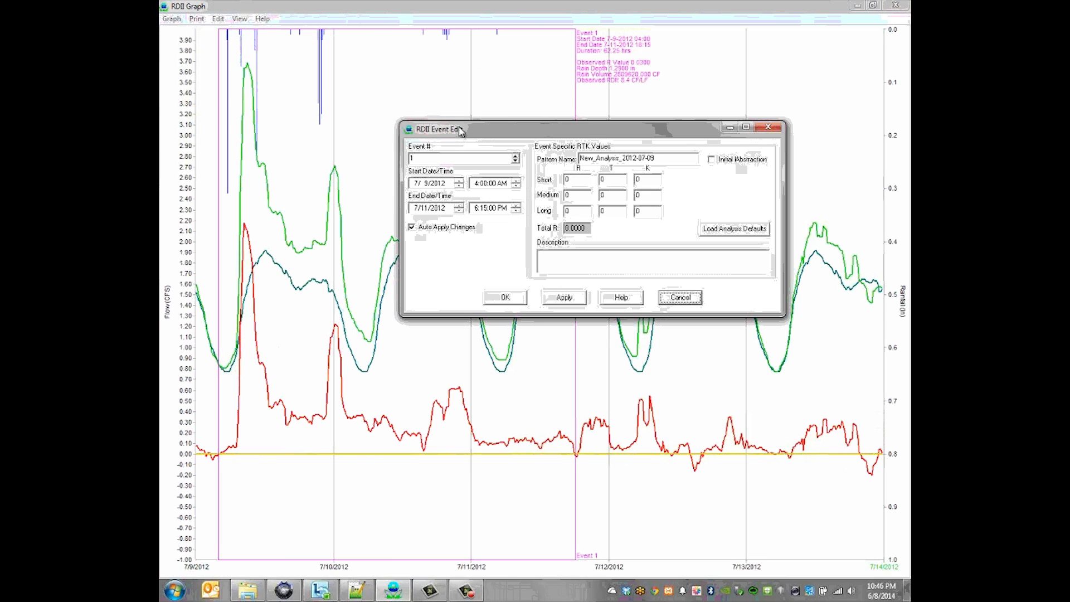
left_click(516, 159)
left_click(516, 158)
left_click(517, 159)
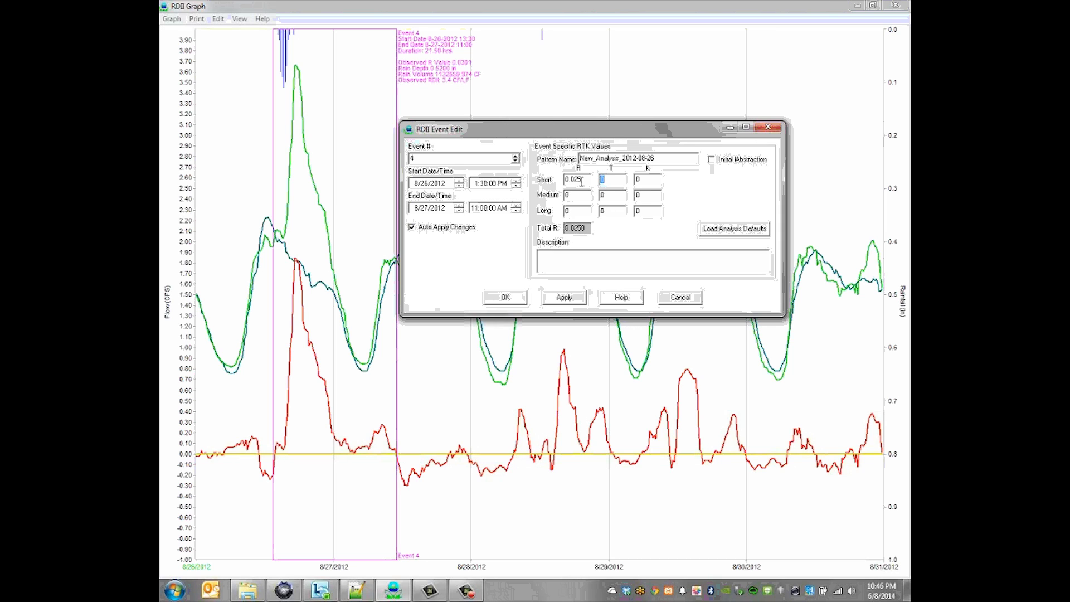
type("2")
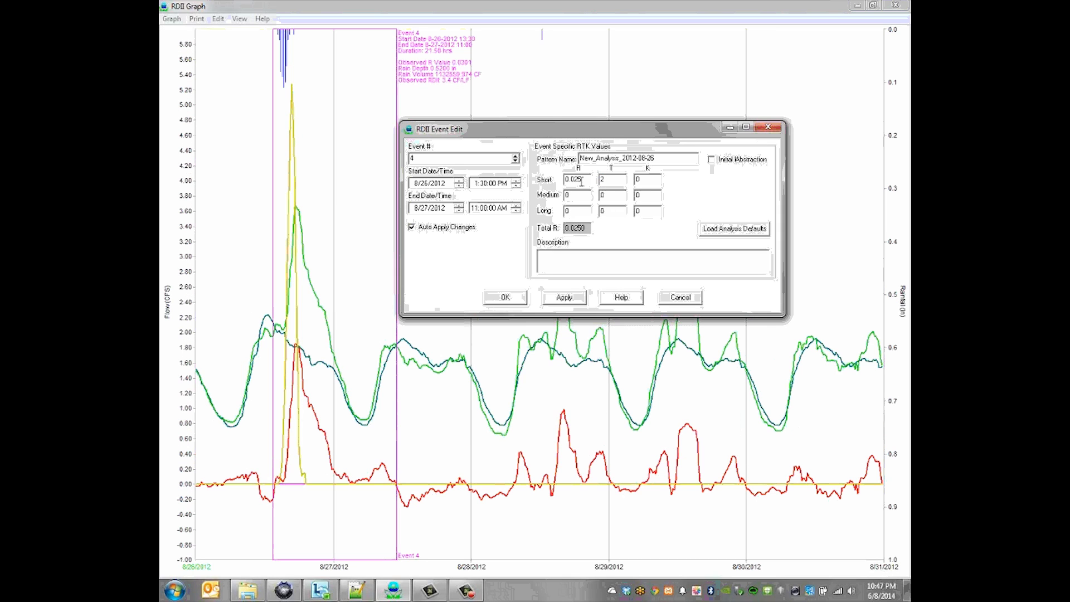
type("4")
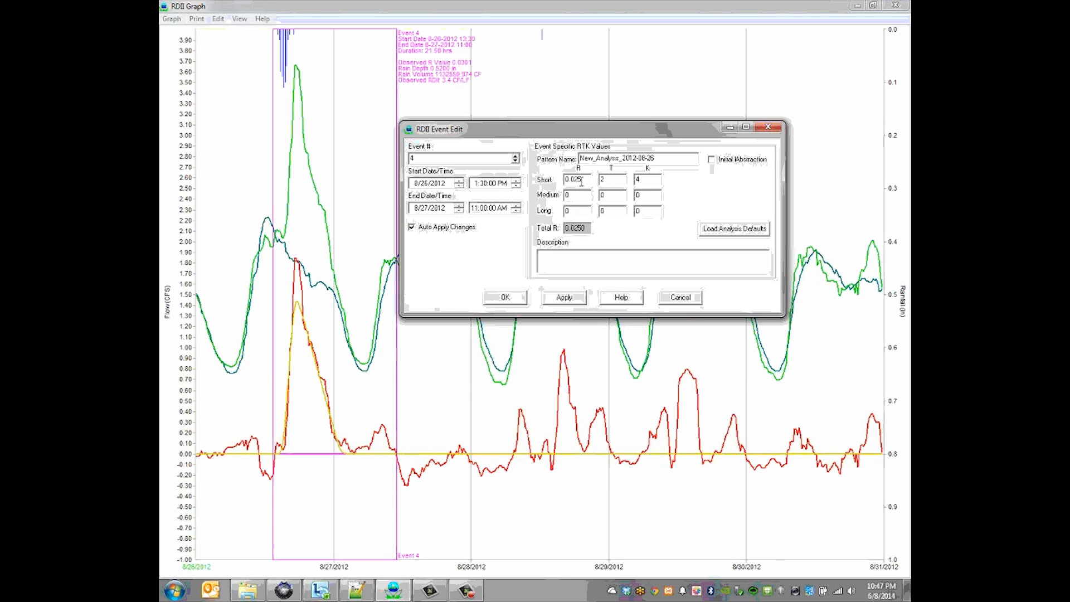
Set event 4's medium-term R to 0.008, T to 2 and K to 8, and its long-term R to 0.008.
key("Tab")
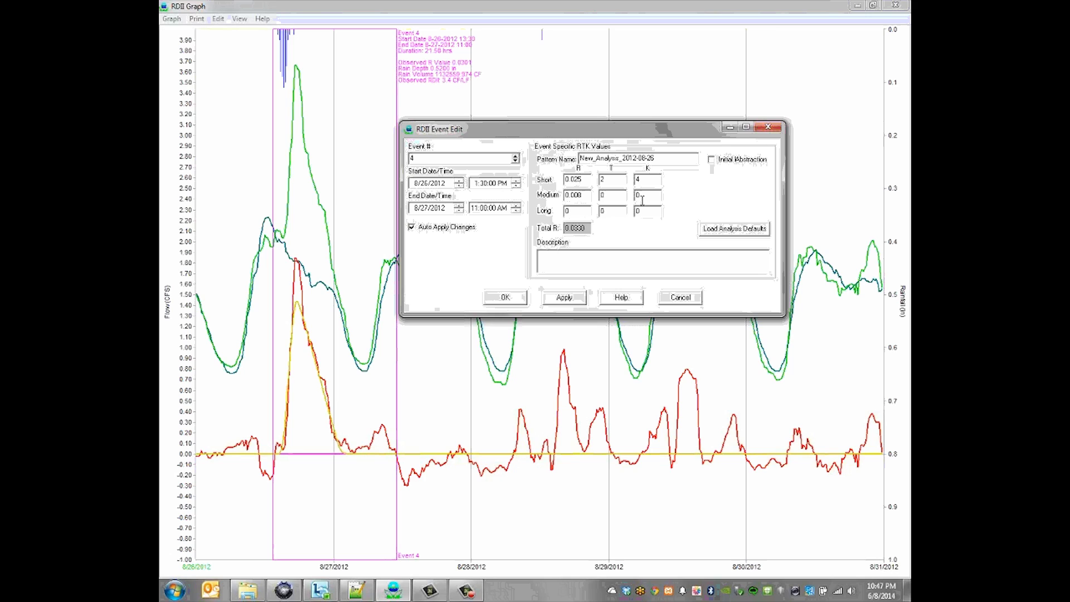
key("Tab")
type("2")
key("Tab")
type("80.008")
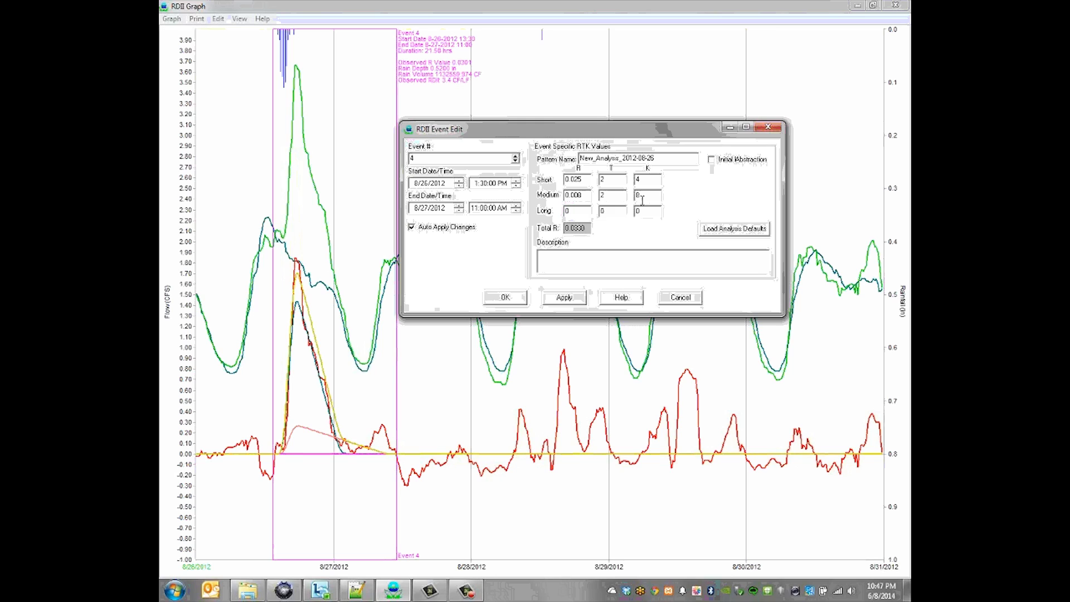
Set event 4's long-term T to 4 and K to 16.
type("44")
key("Tab")
type("16")
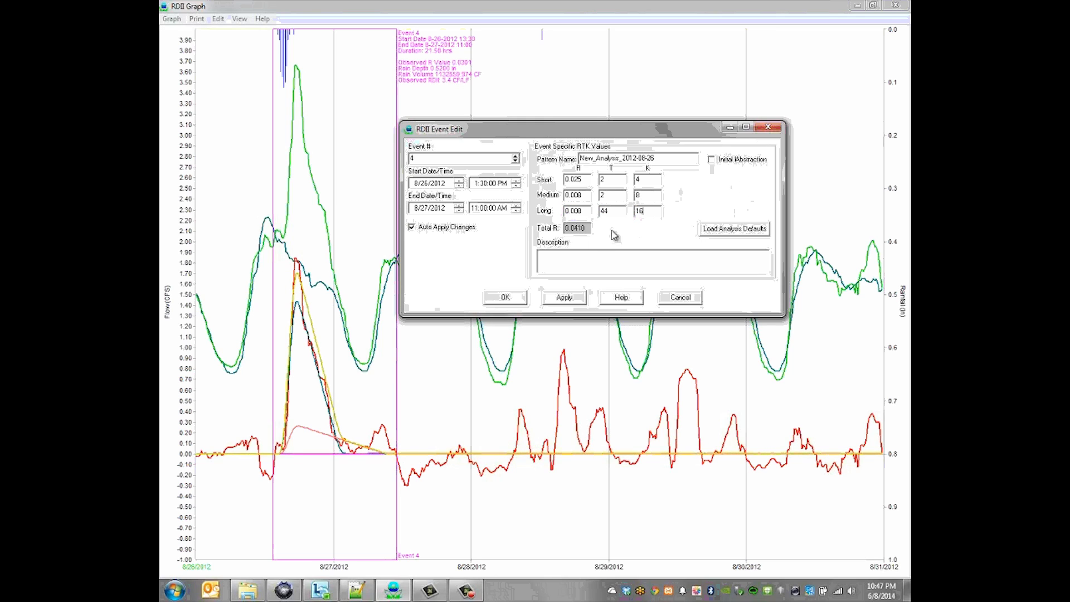
left_click(616, 212)
key("BackSpace")
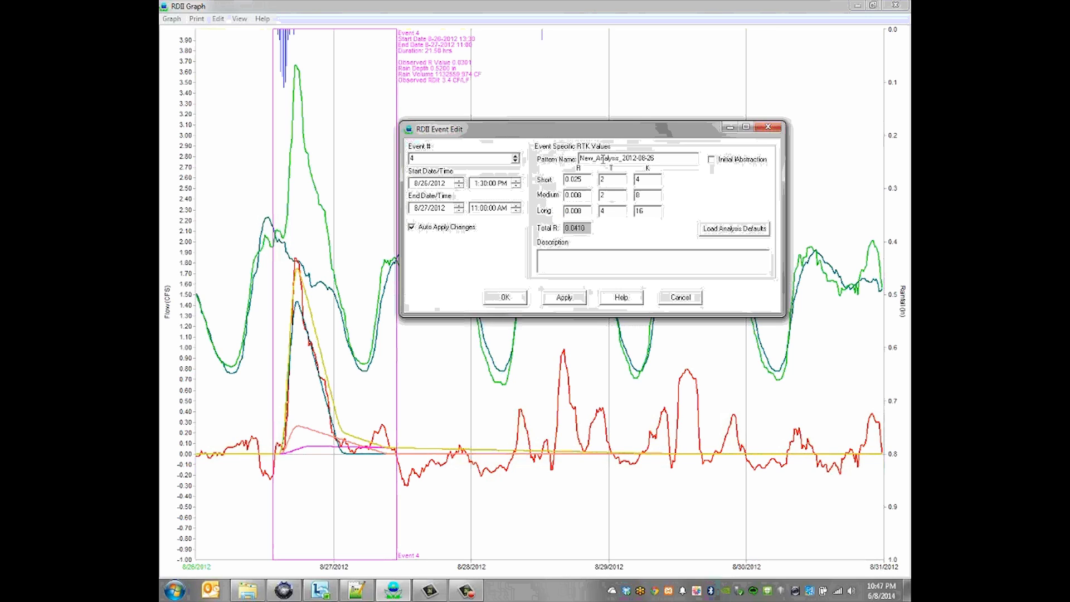
Try a short-term R of 0.05 and T of 12 for event 4, and restore R to 0.025 and T to 2.
left_click(581, 180)
key("BackSpace")
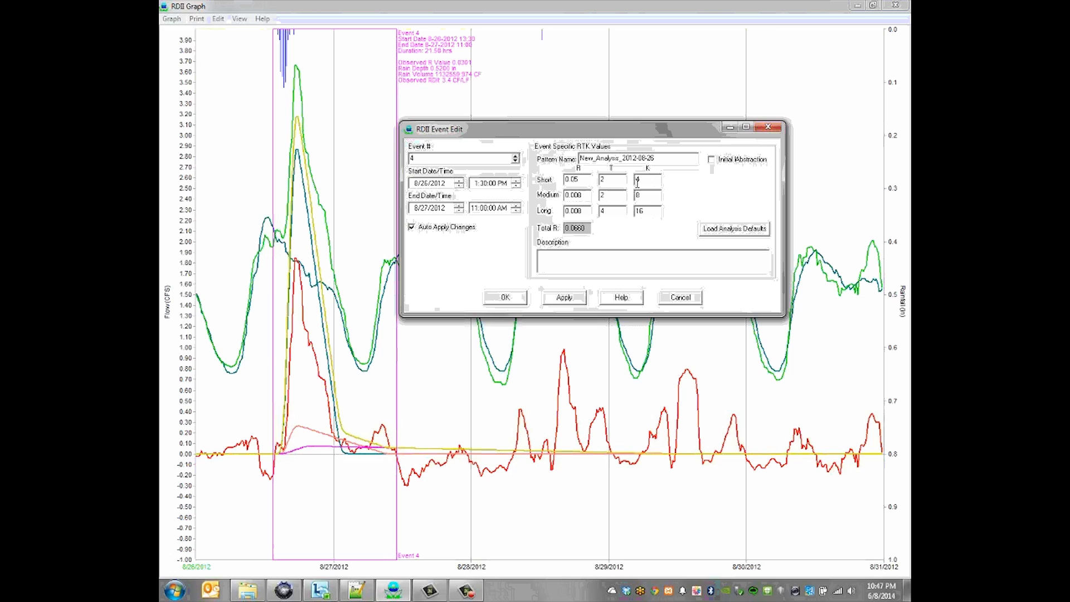
left_click(605, 178)
type("1")
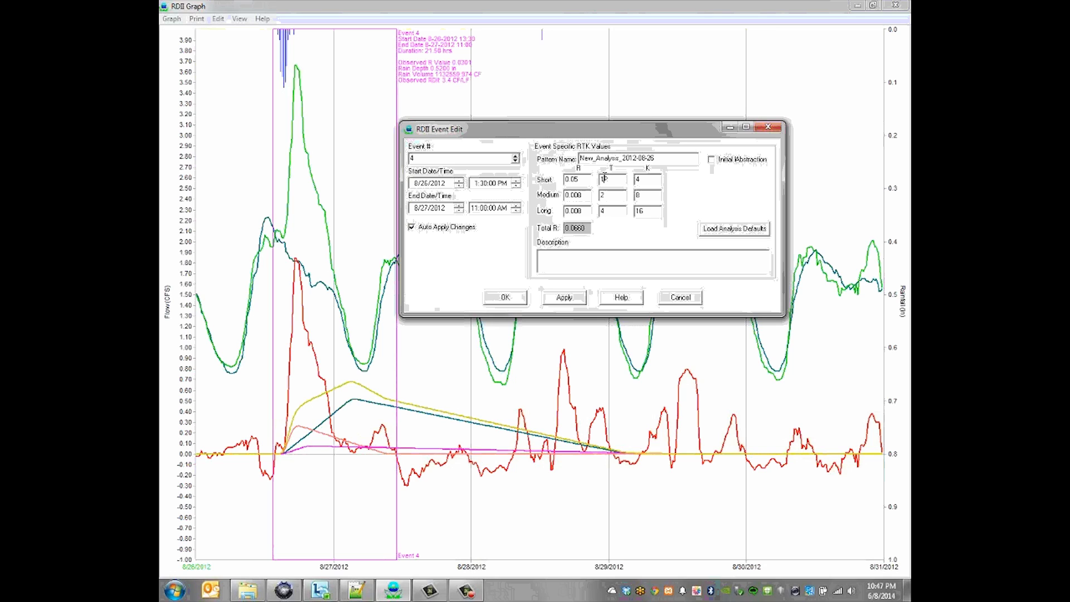
key("BackSpace")
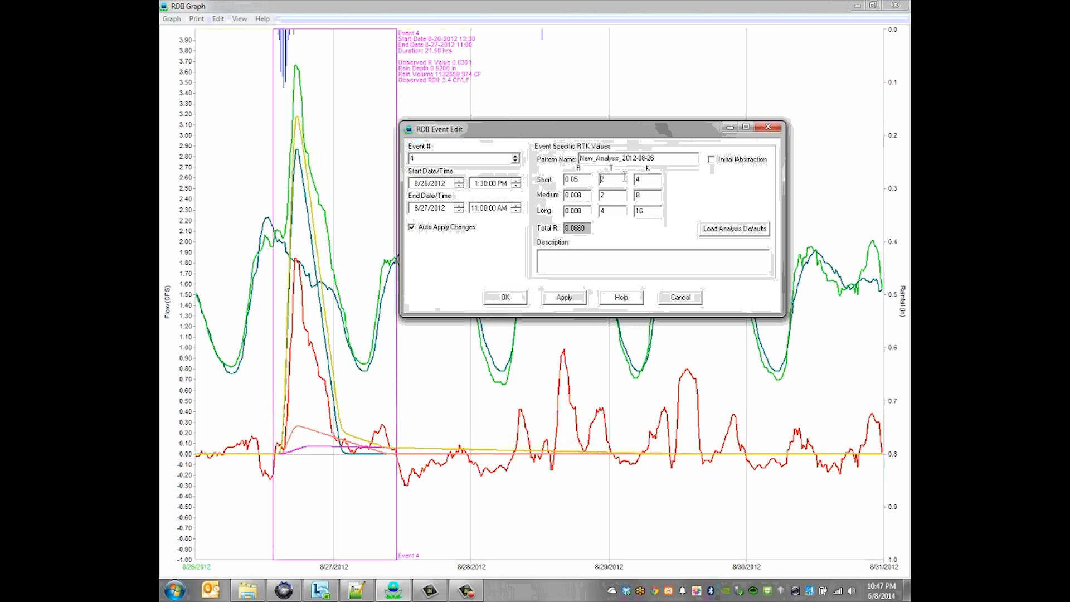
type("2")
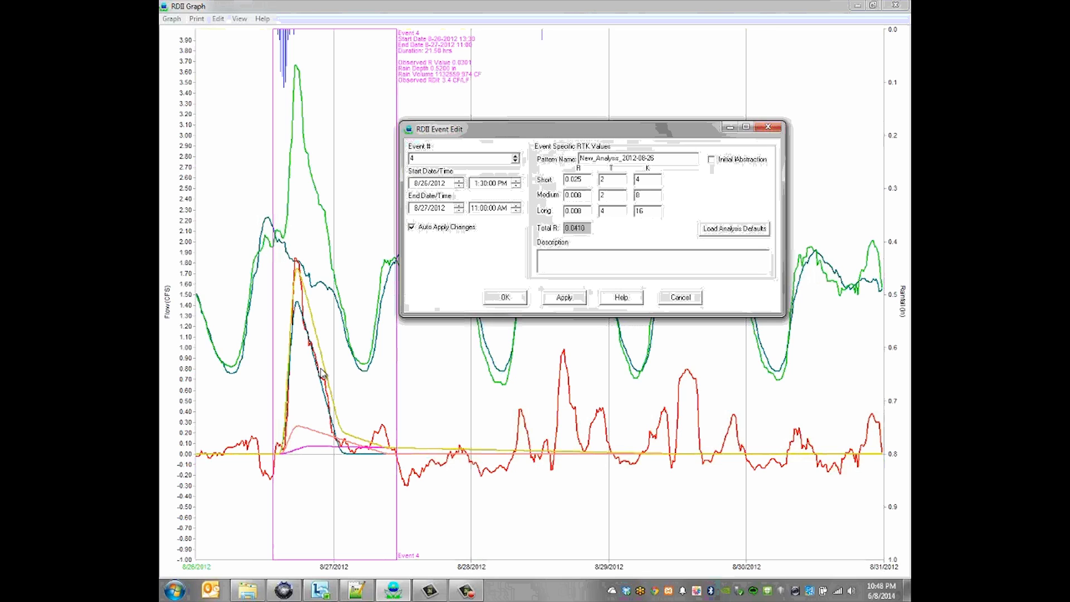
Apply event 4's RTK values, accept the event edit, and close the RDII graph and its analysis selection.
mouse_move(335, 414)
left_click(557, 299)
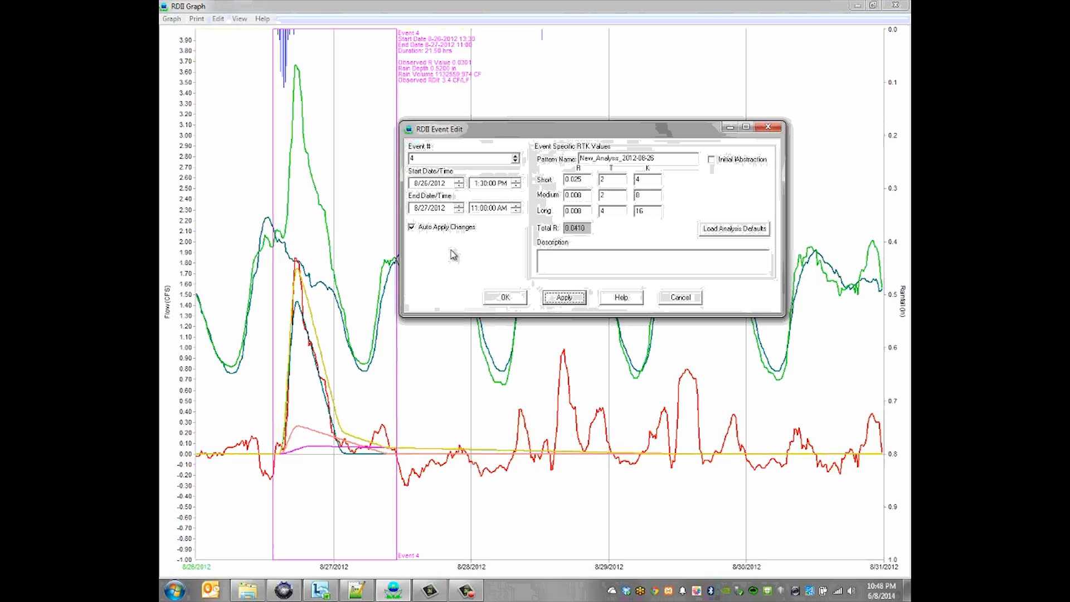
left_click(504, 297)
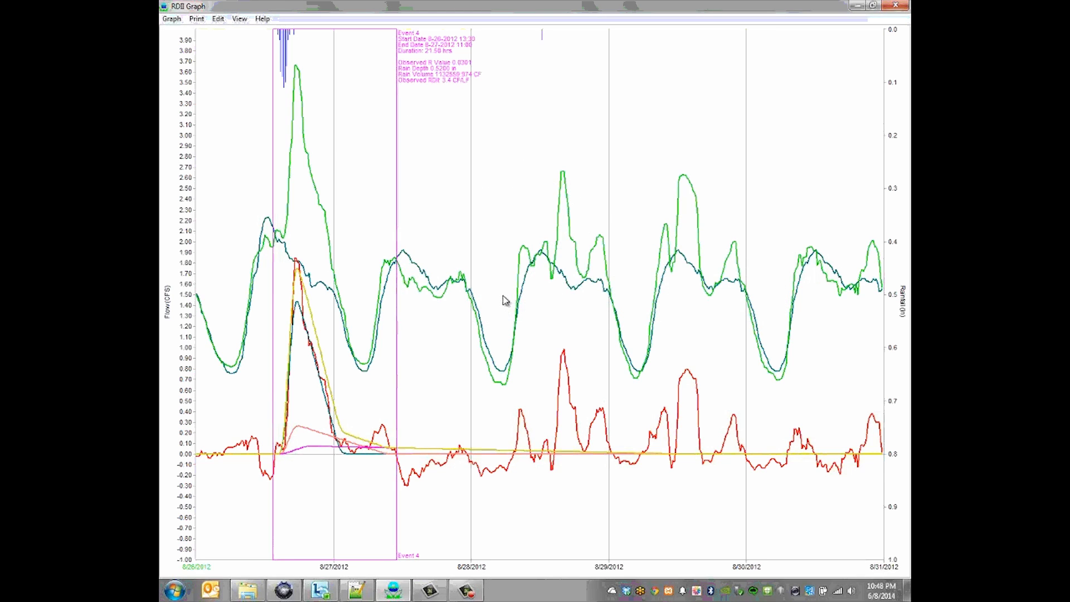
left_click(897, 5)
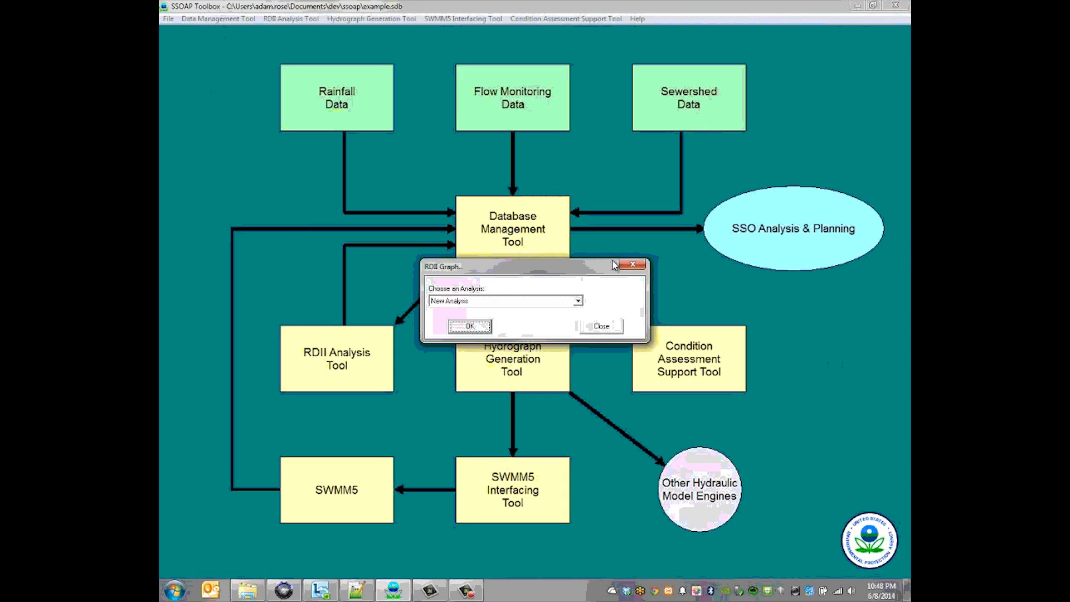
left_click(602, 326)
Review the RTK values stored for the events of New Analysis in the RDII event table, and close the table.
left_click(371, 368)
mouse_move(413, 329)
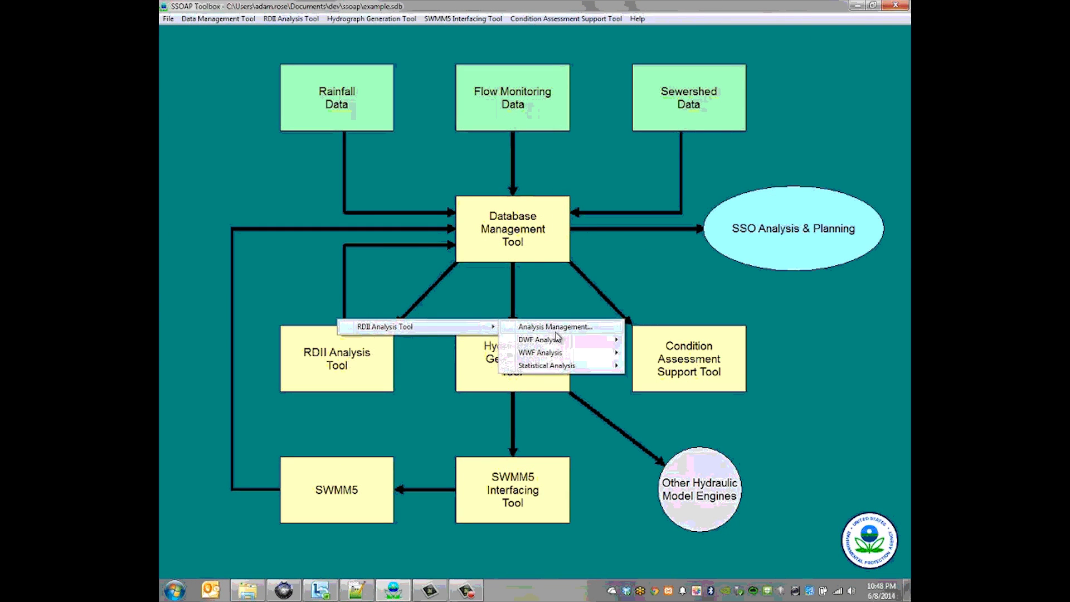
mouse_move(586, 353)
left_click(714, 366)
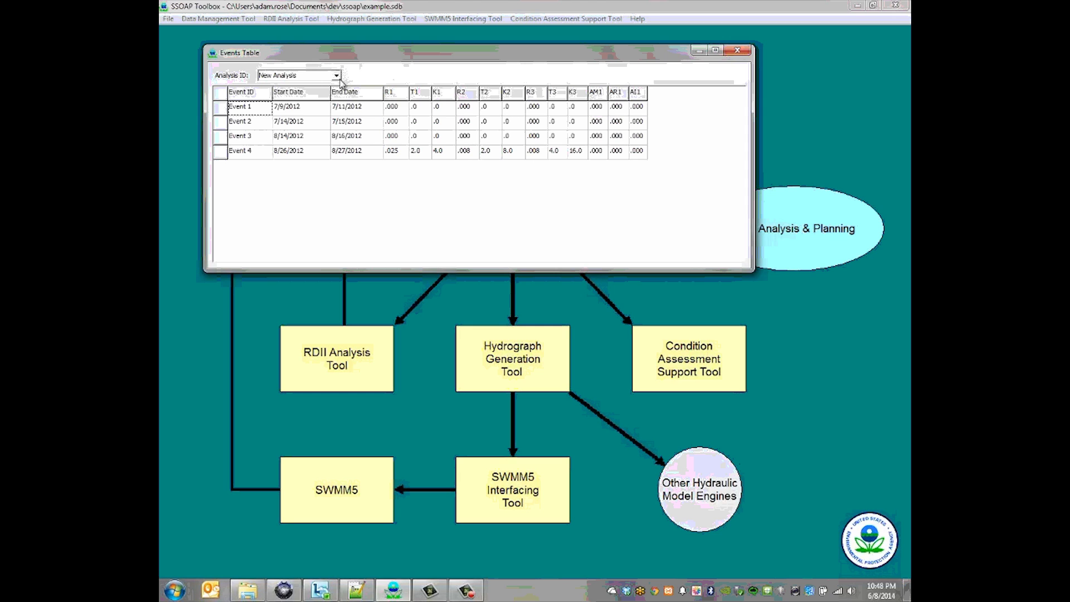
left_click(336, 76)
left_click(295, 84)
left_click(738, 50)
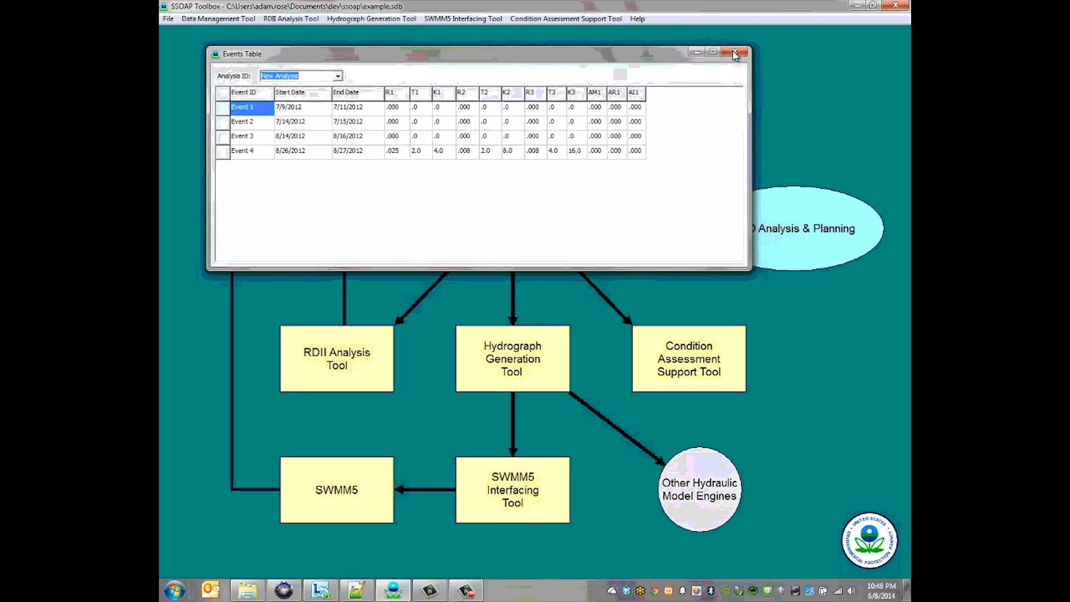
Open the RDII event statistics summary for event 1 of New Analysis.
left_click(332, 348)
mouse_move(441, 327)
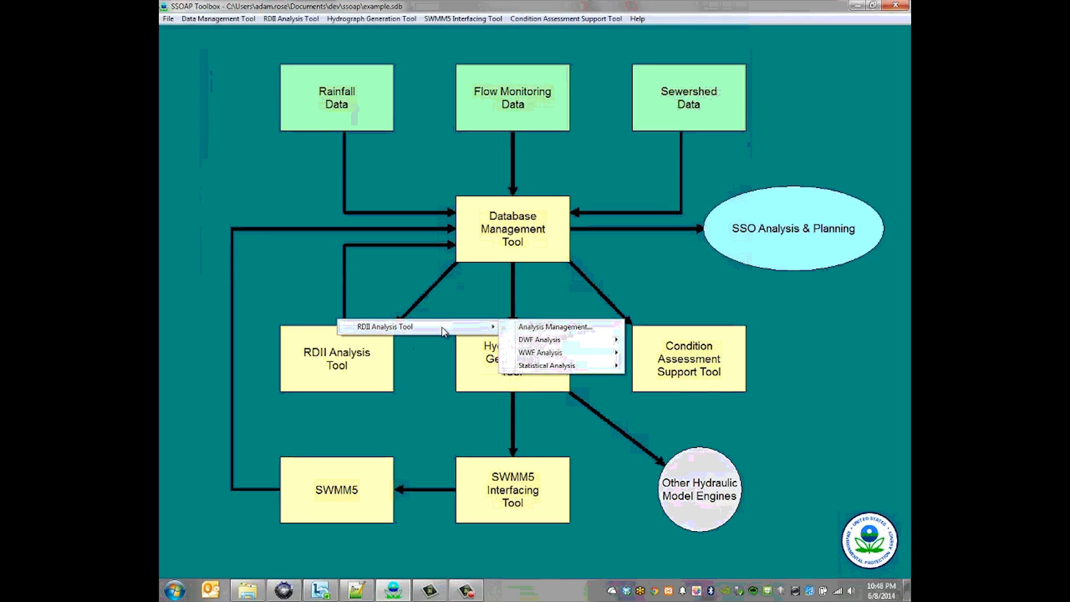
mouse_move(585, 354)
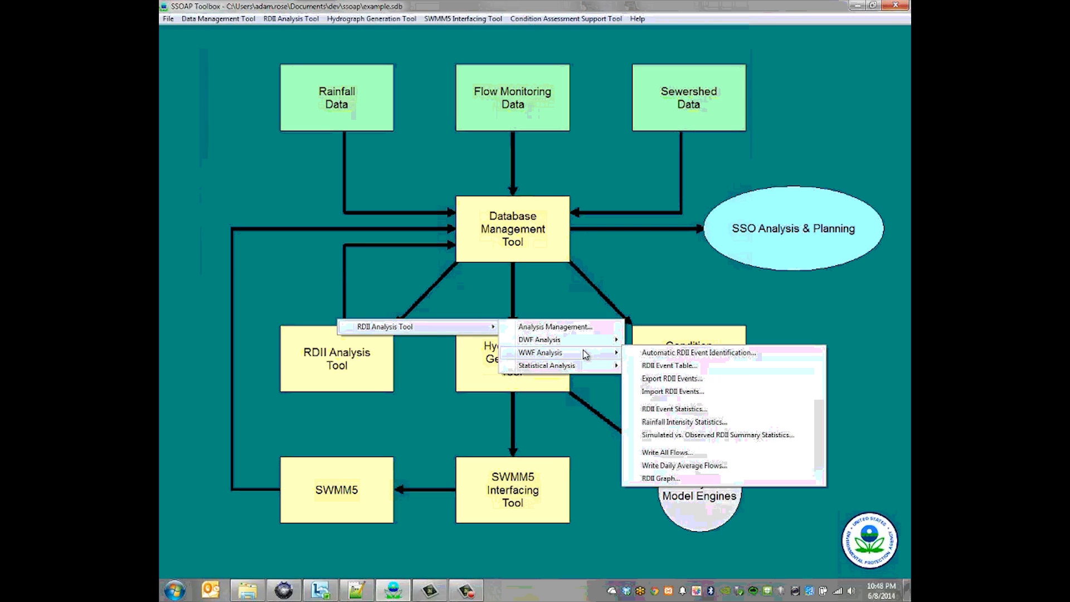
left_click(672, 411)
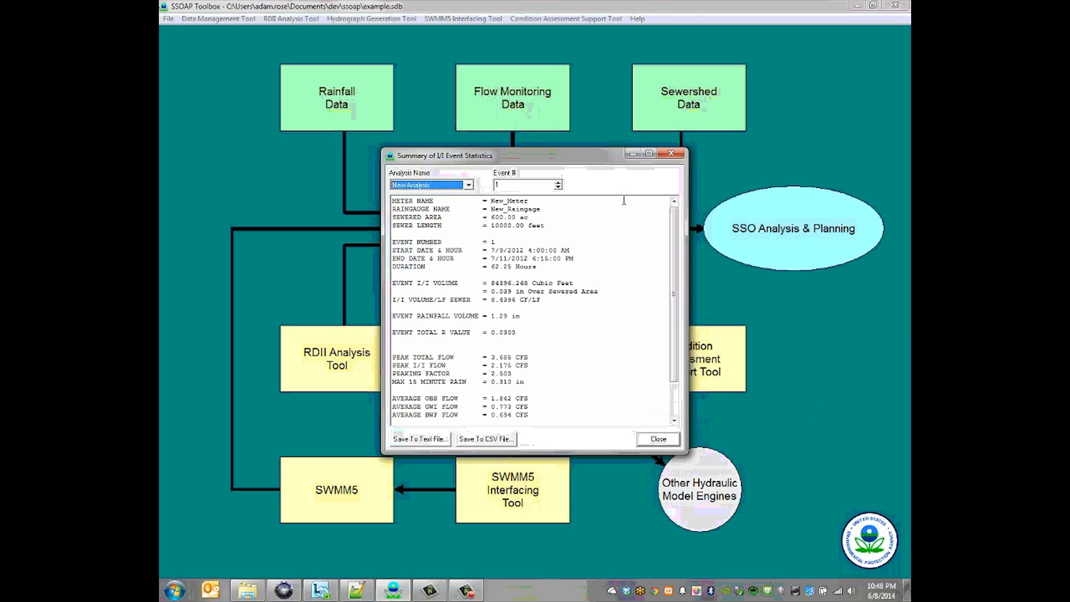